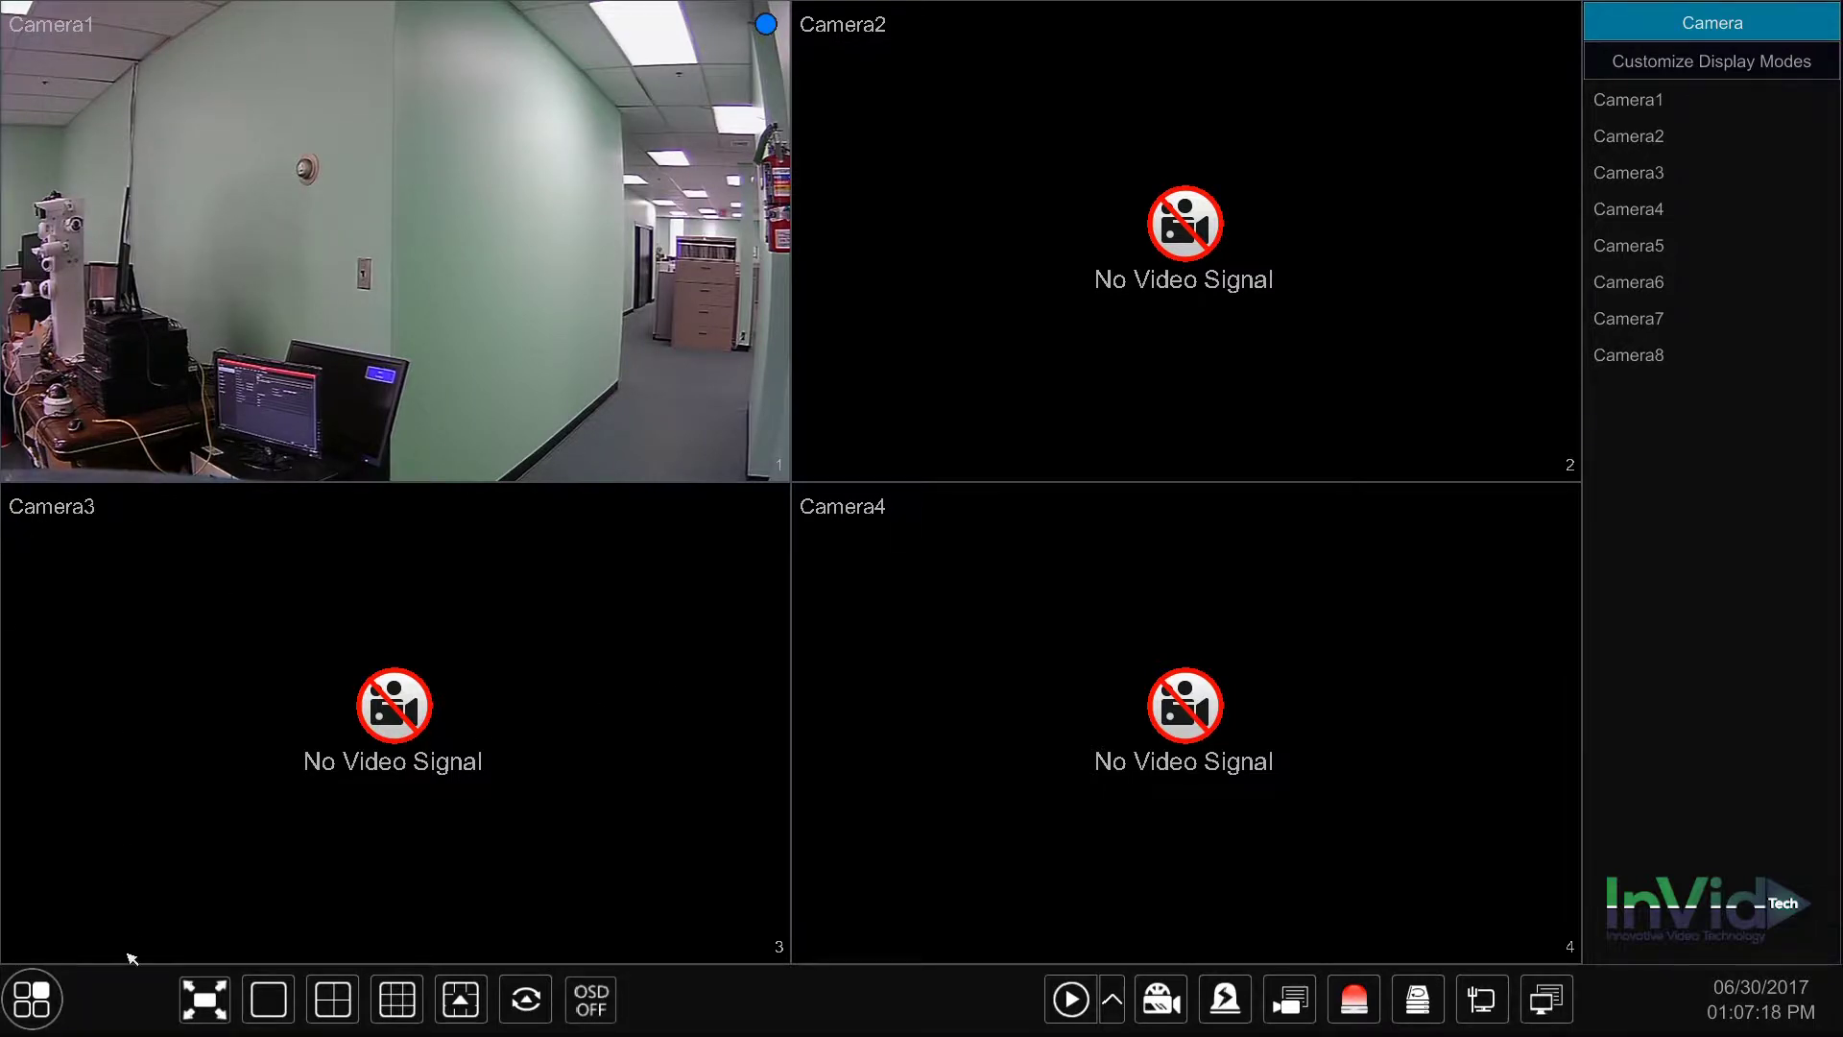
Open Record Mode Settings via Start > Settings > Record, showing Auto with Always(24x7)+Motion+Sensor Record.
left_click(30, 1008)
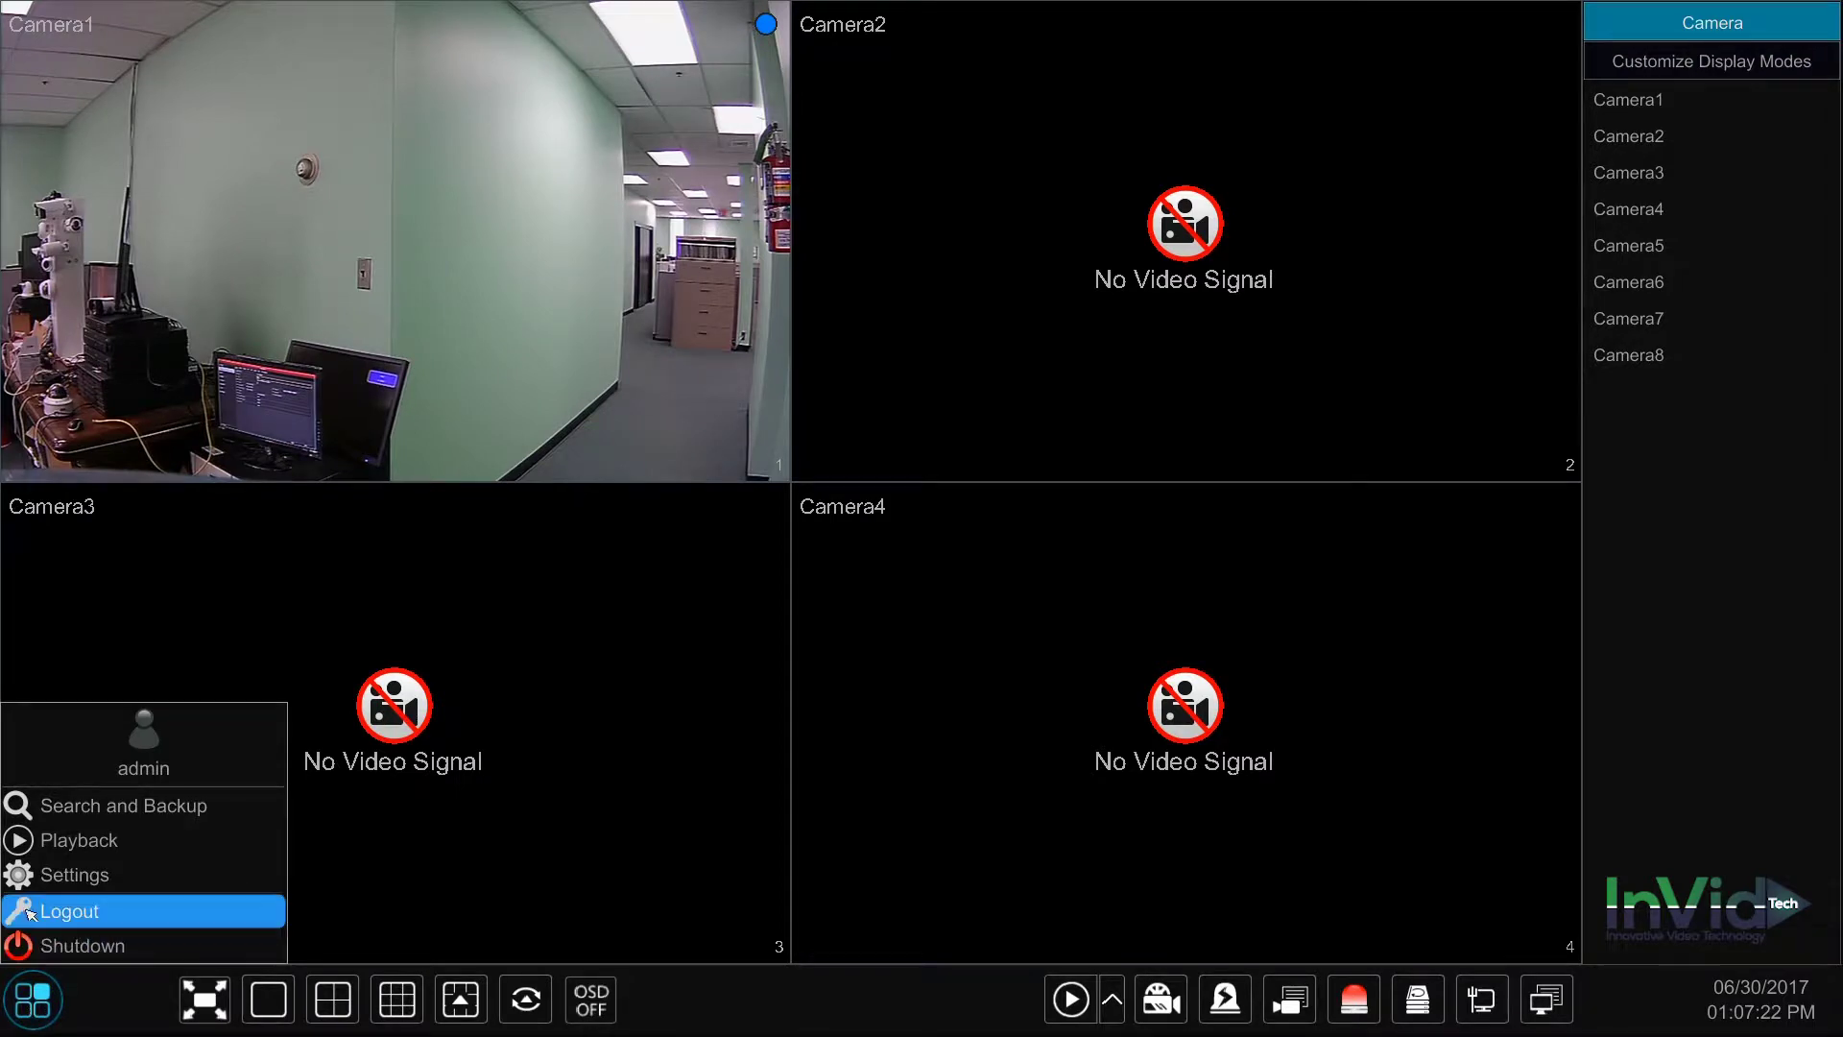
left_click(43, 875)
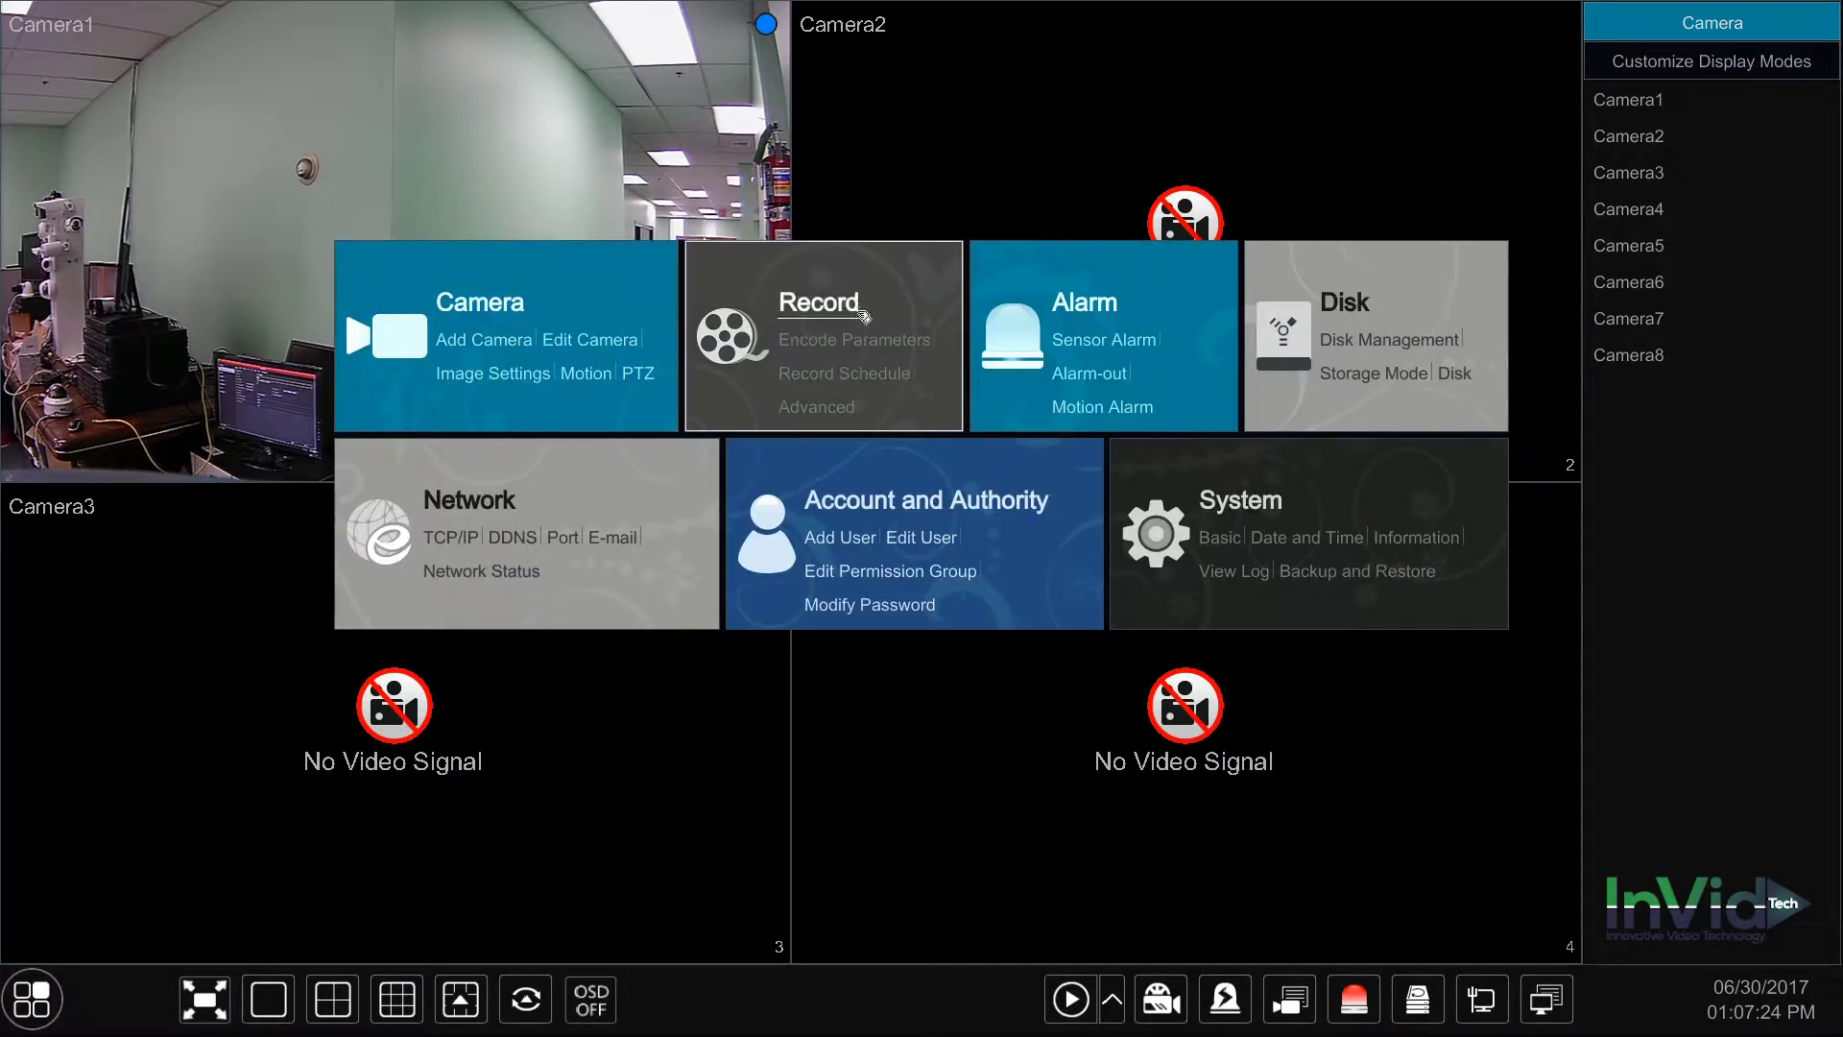
left_click(861, 314)
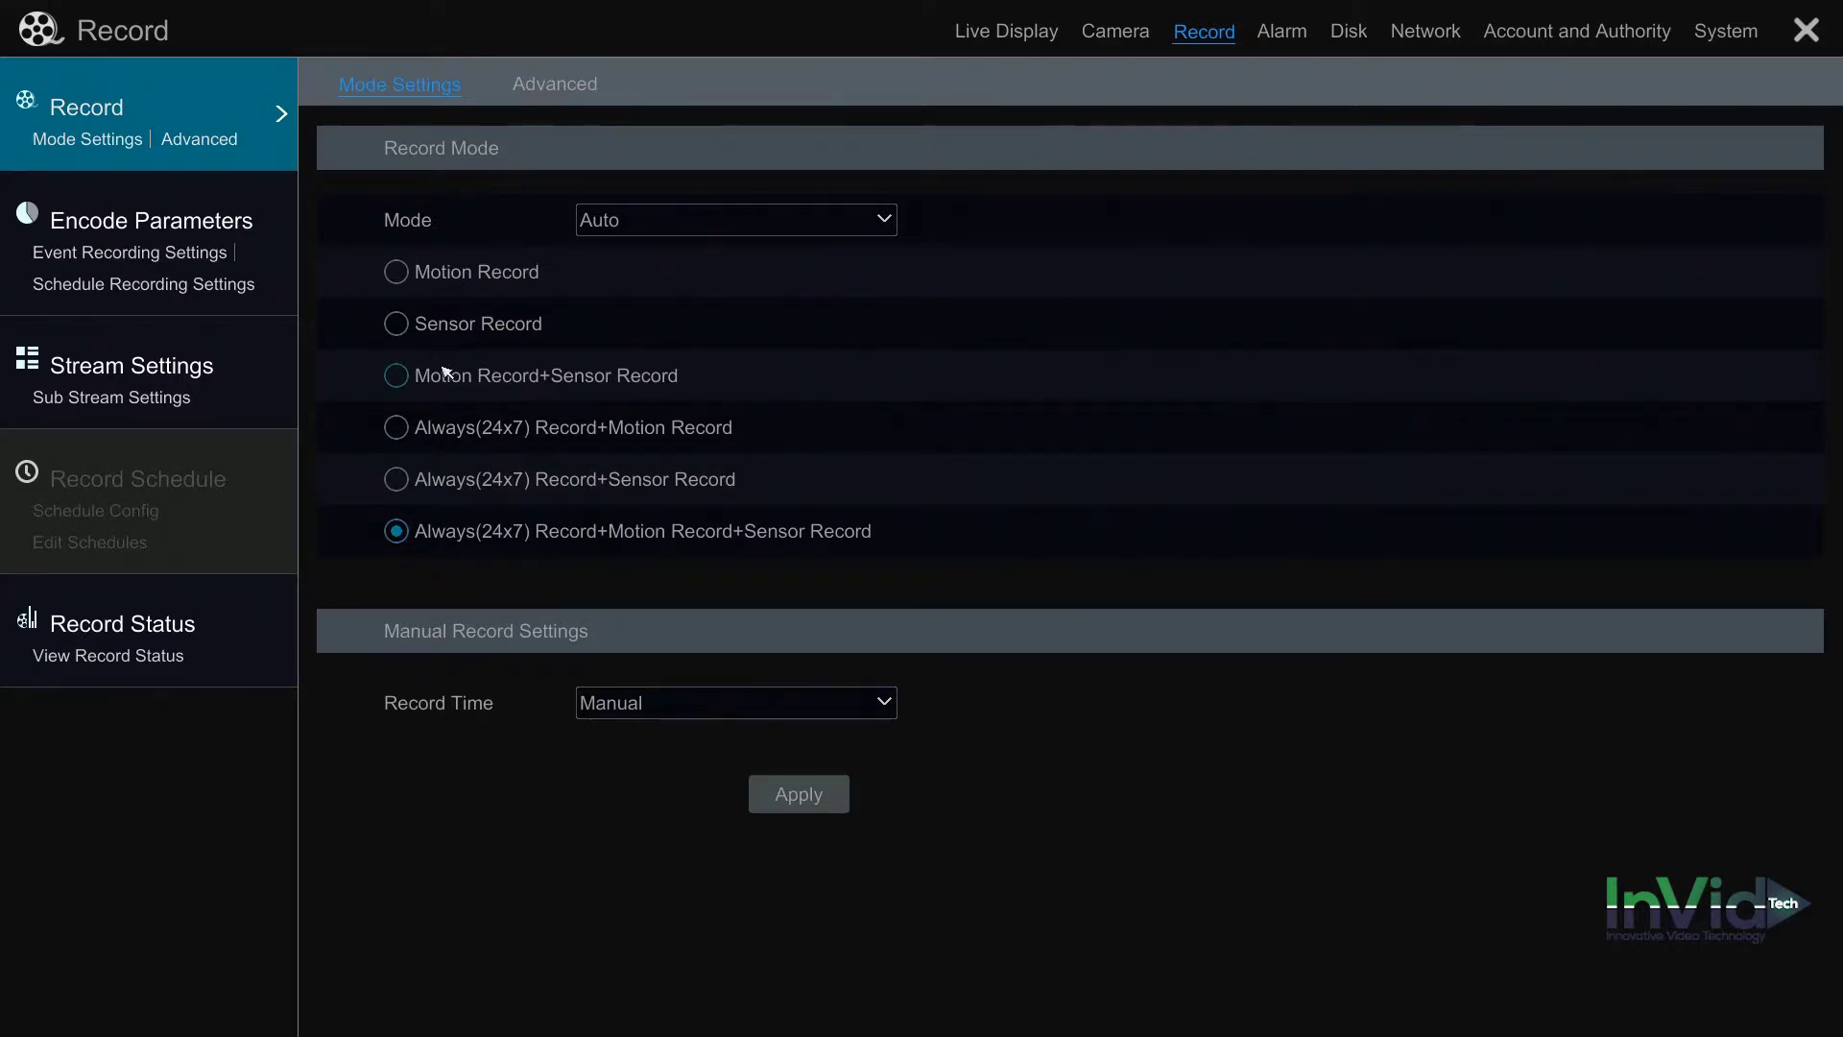
Skip the Always+Sensor option, then set Auto recording to Motion Record only and apply.
left_click(401, 492)
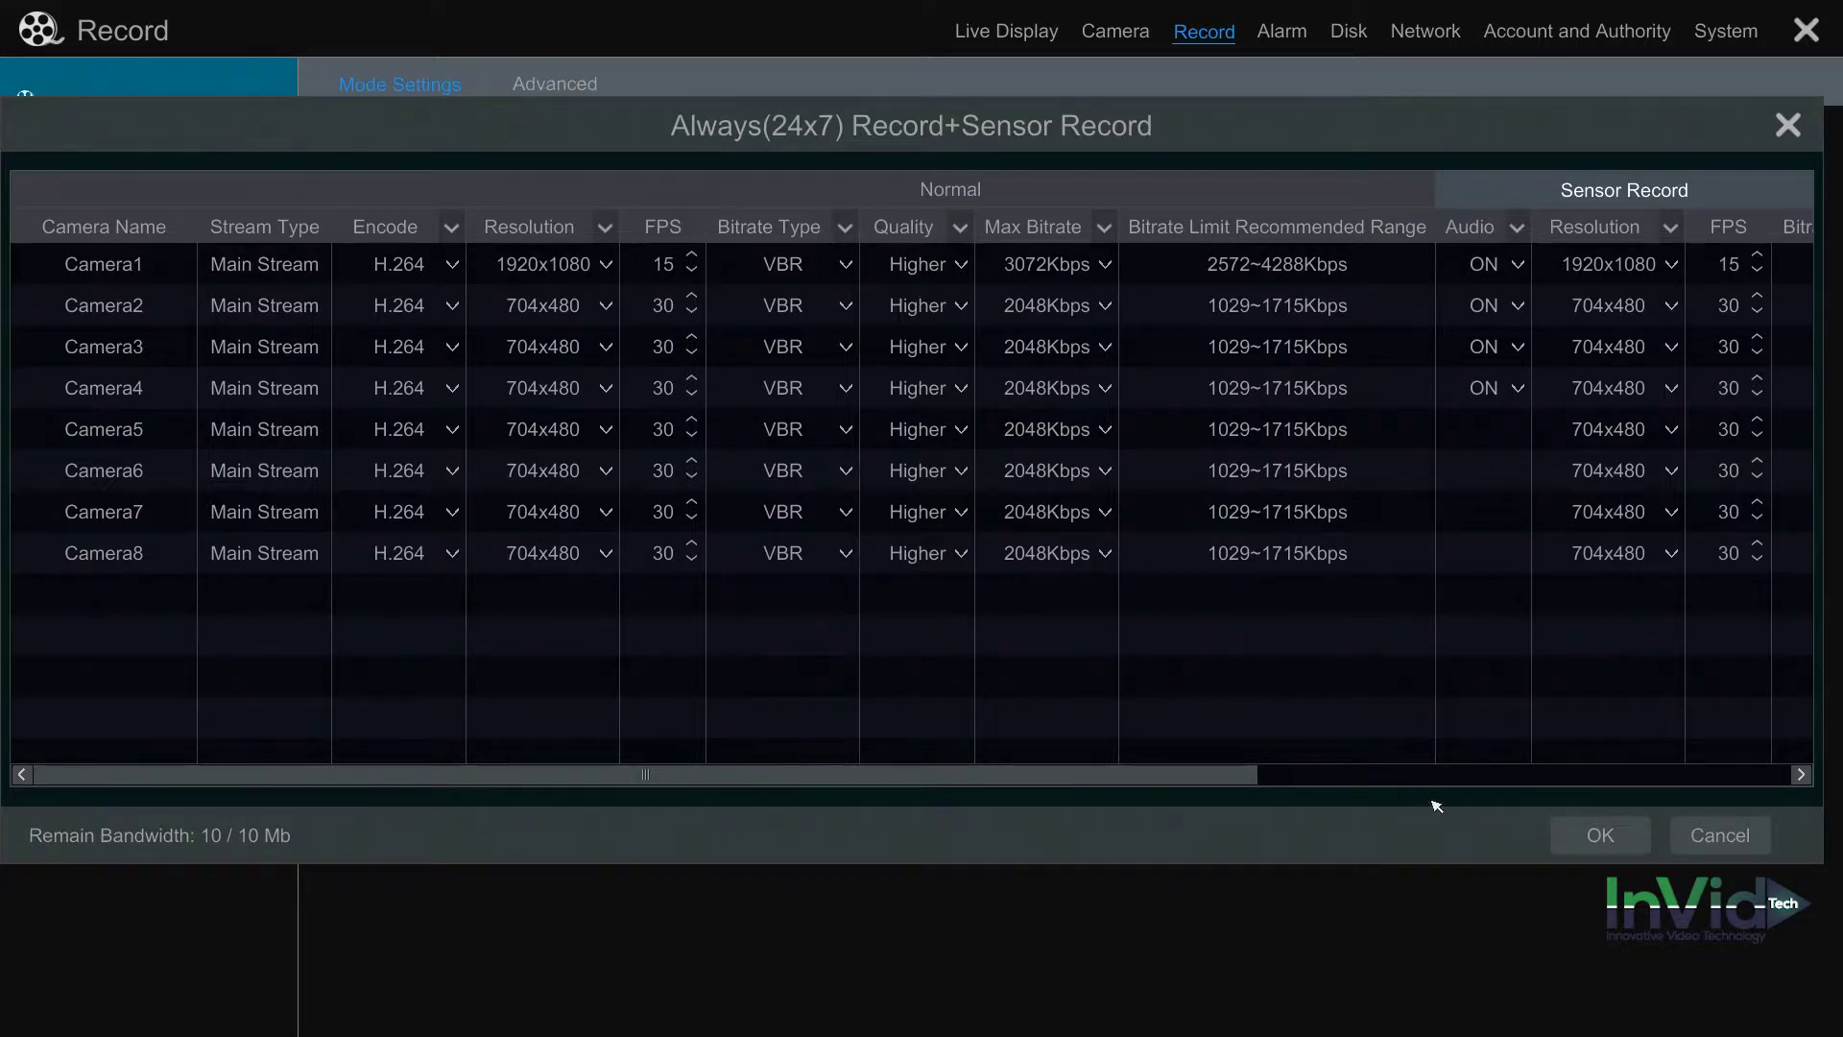
left_click(1704, 842)
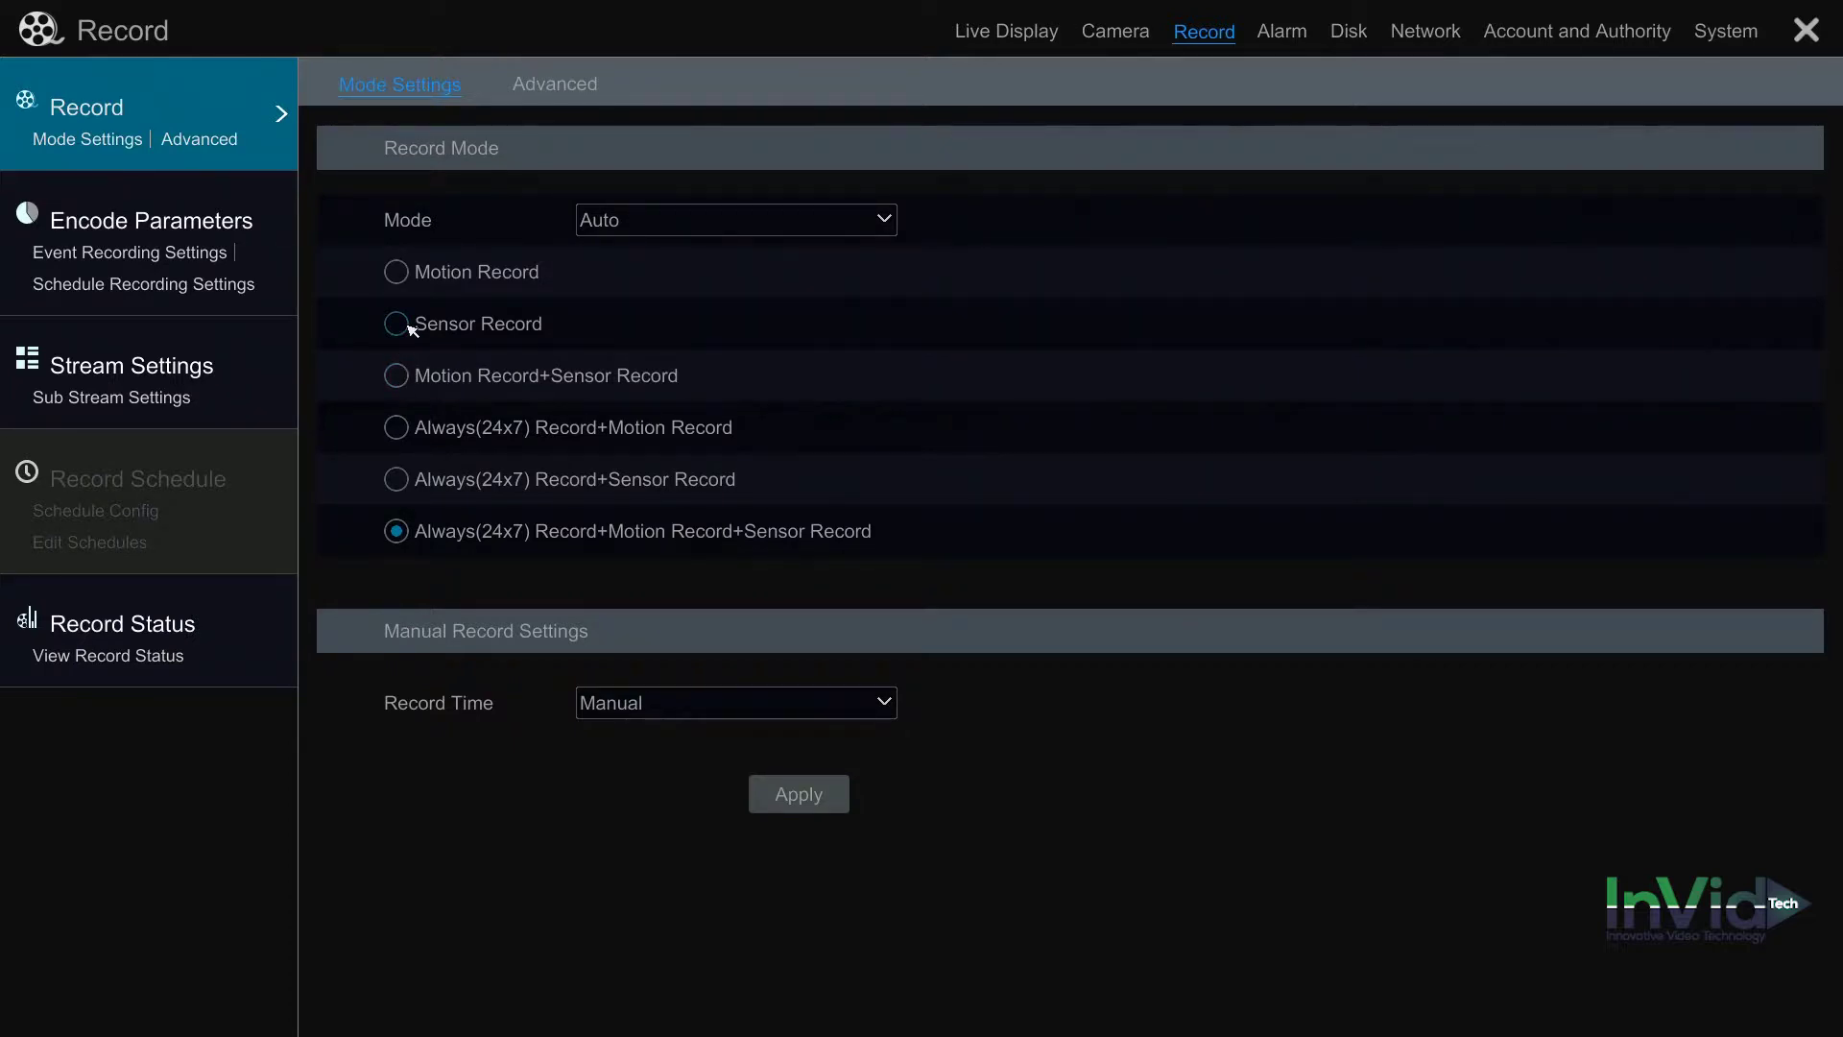
left_click(398, 273)
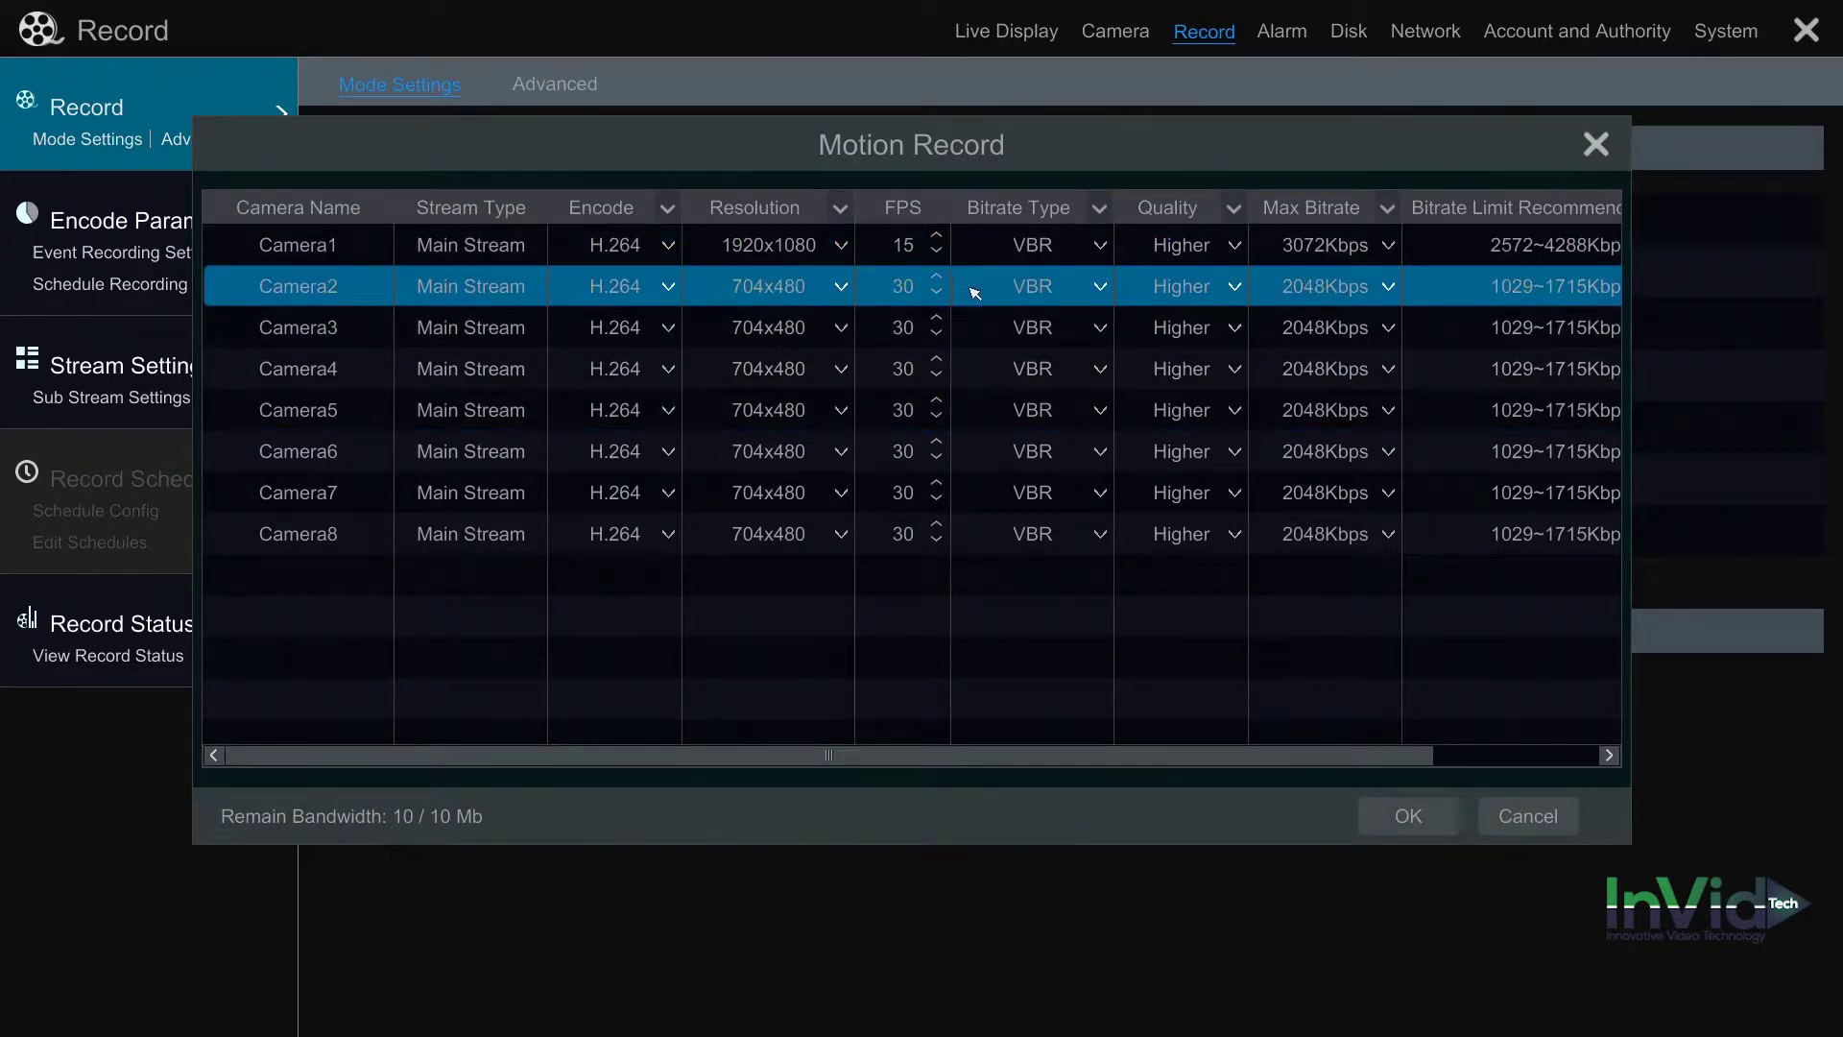
left_click(981, 255)
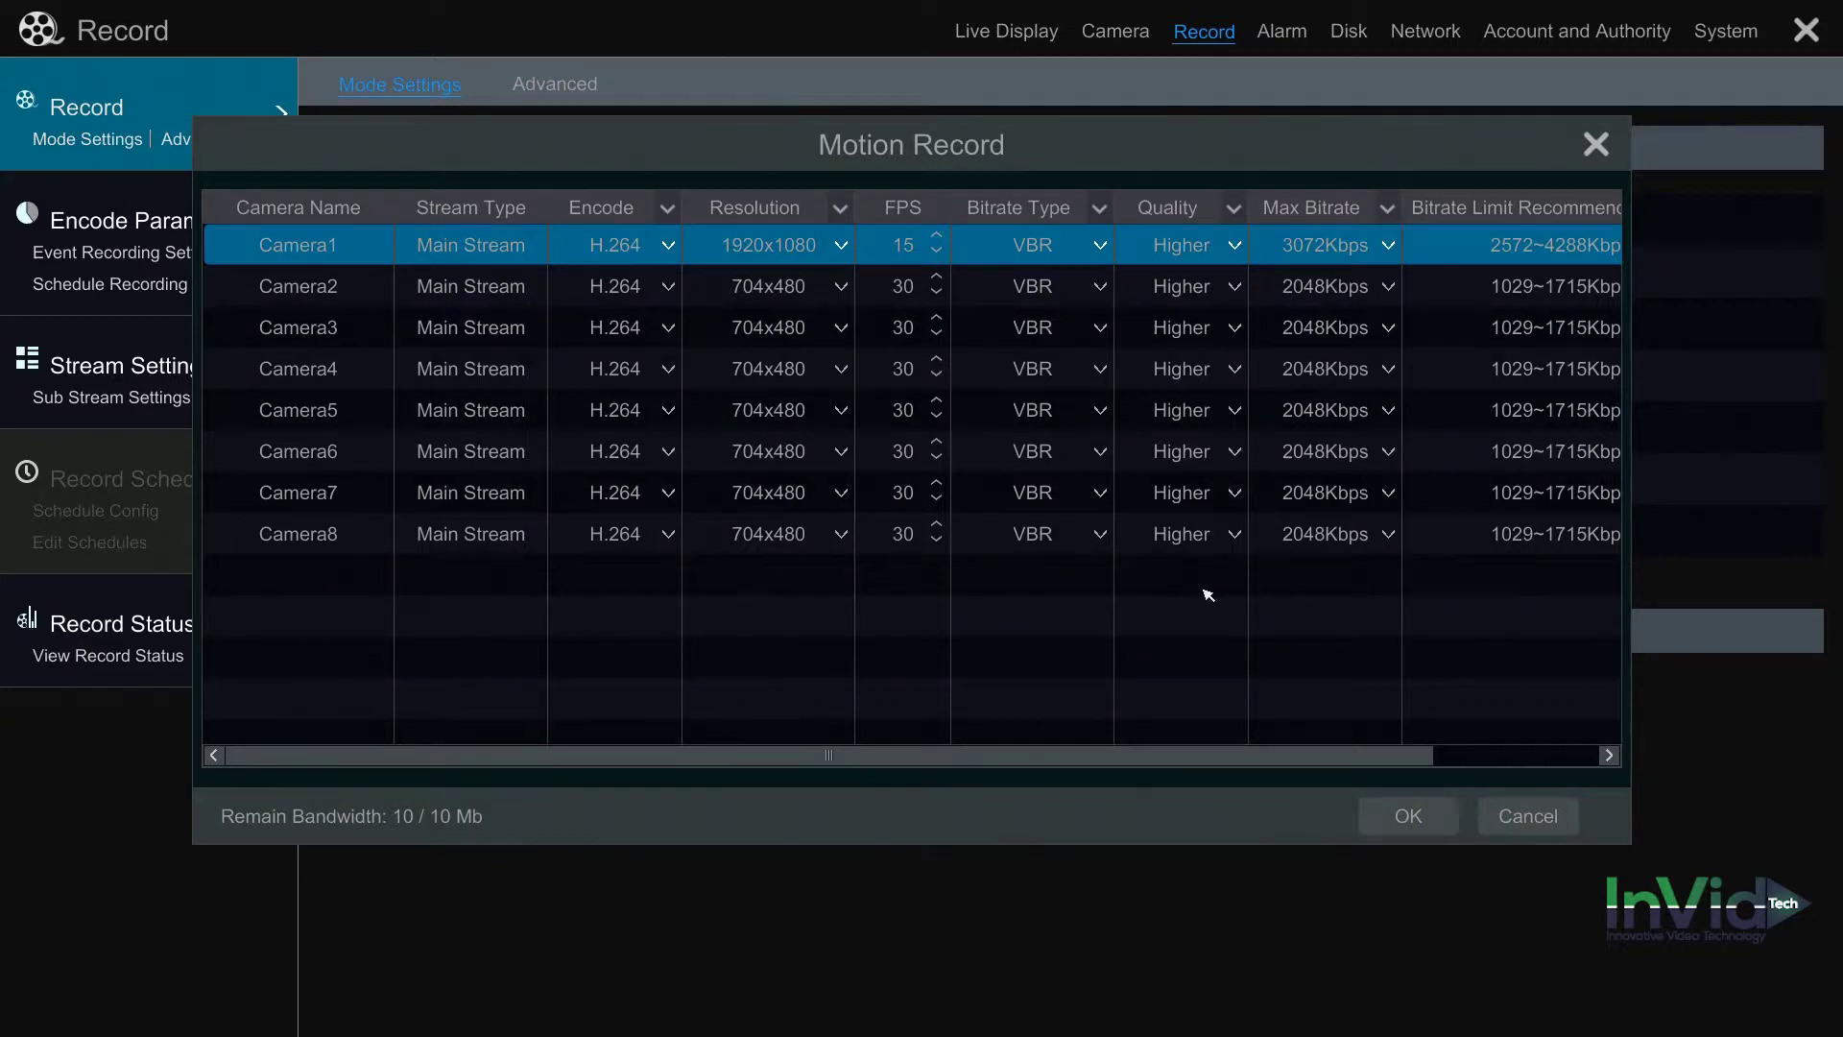
left_click(1404, 814)
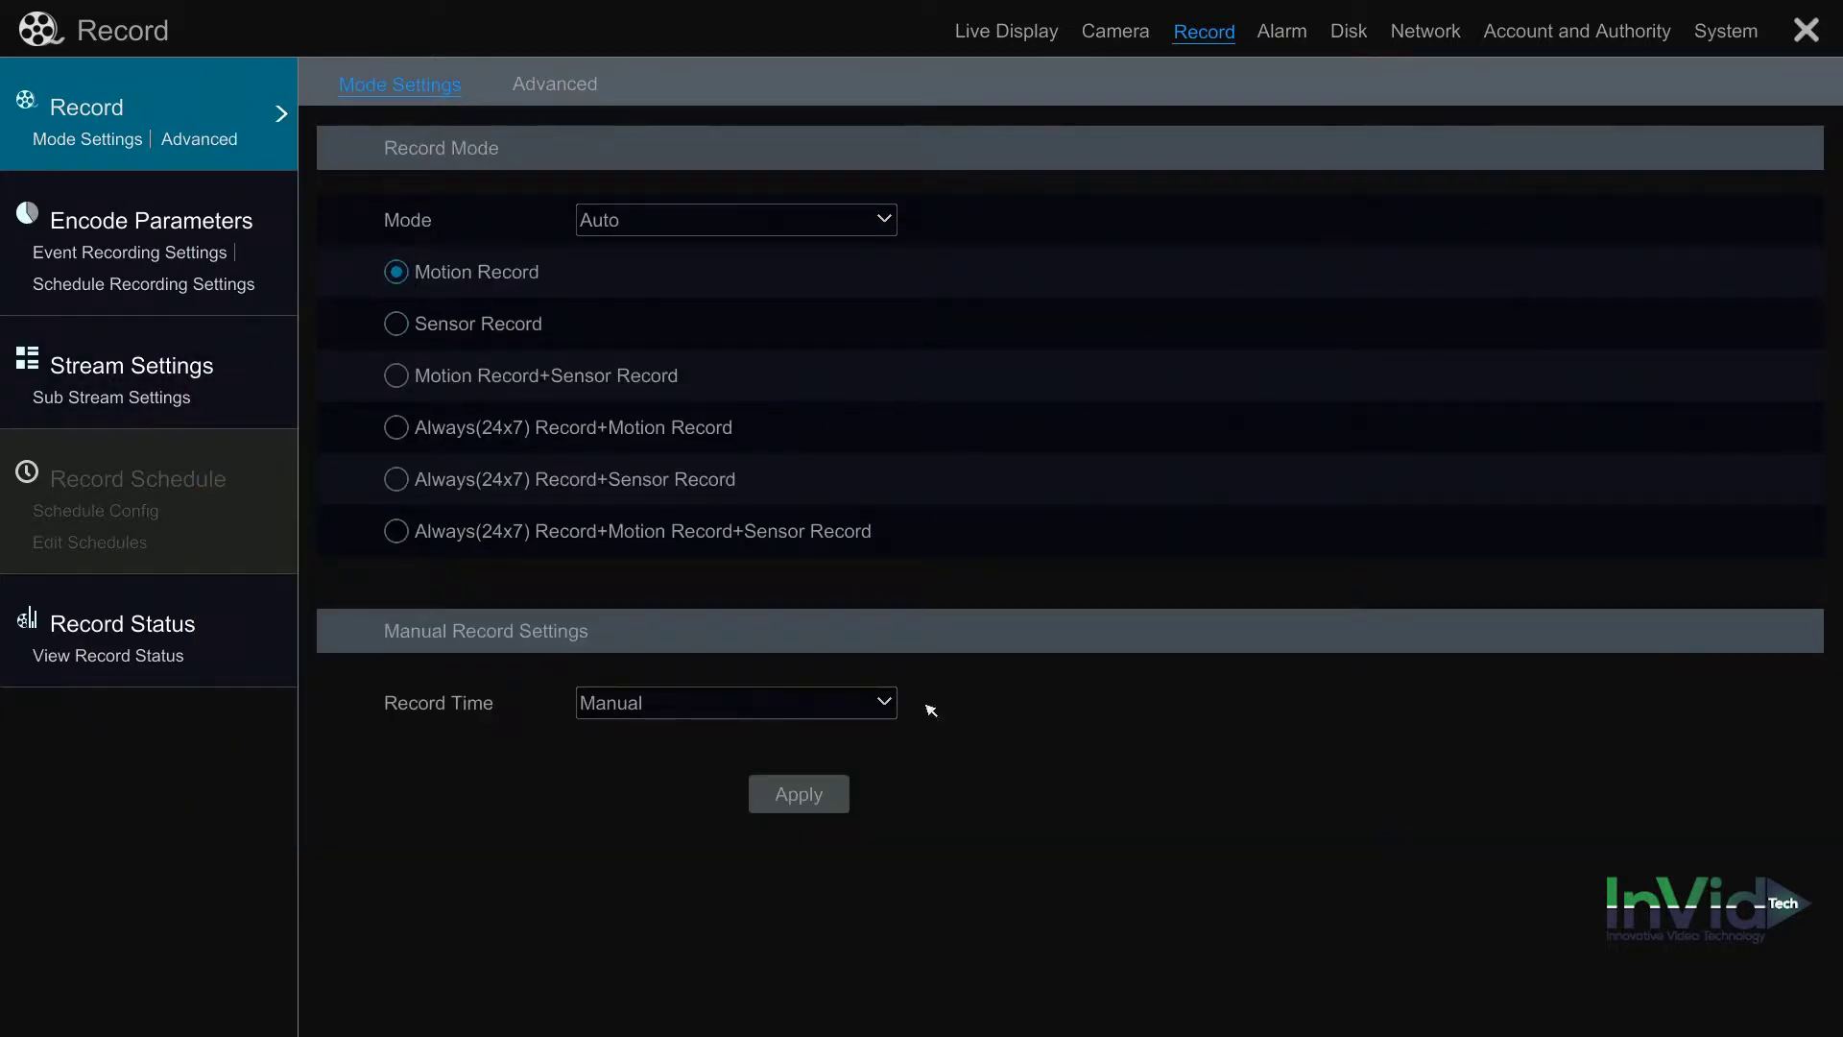
left_click(816, 803)
Exit the Record settings and main menu back to the four-camera live view.
right_click(990, 873)
right_click(1008, 854)
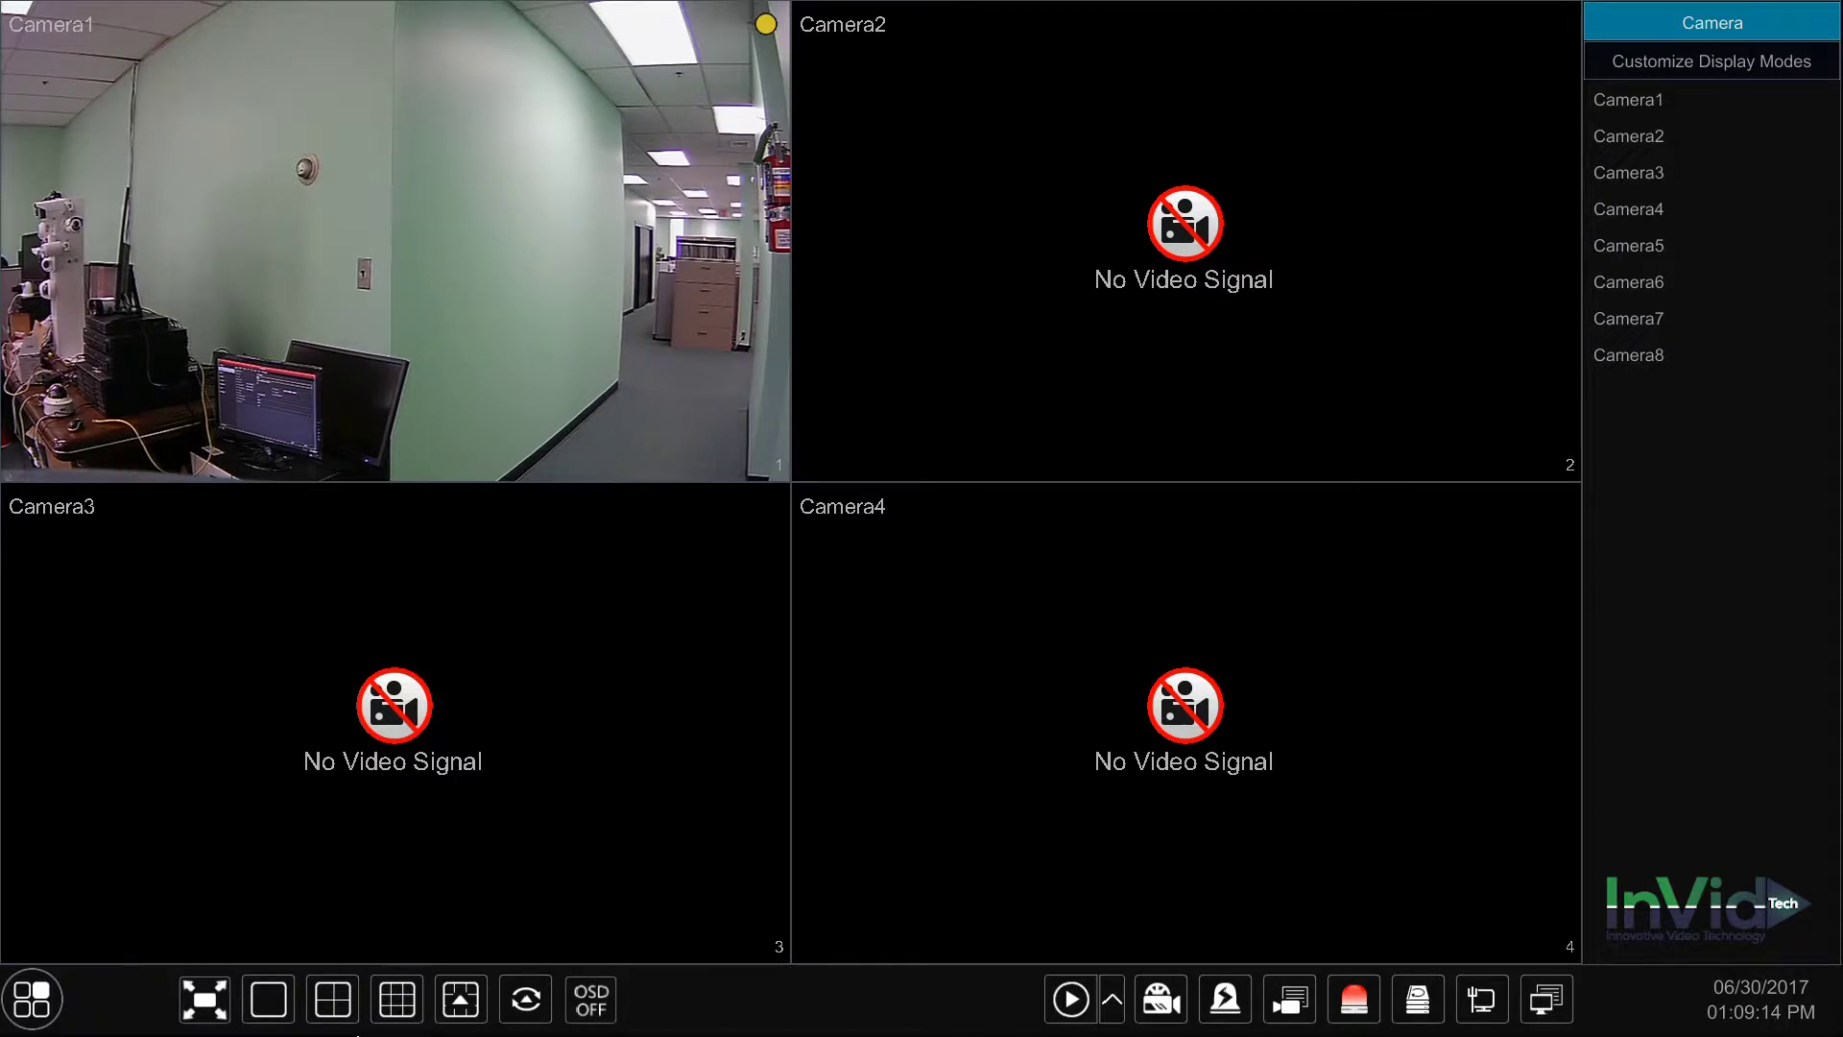
Reopen the Record settings from Start > Settings.
left_click(60, 1008)
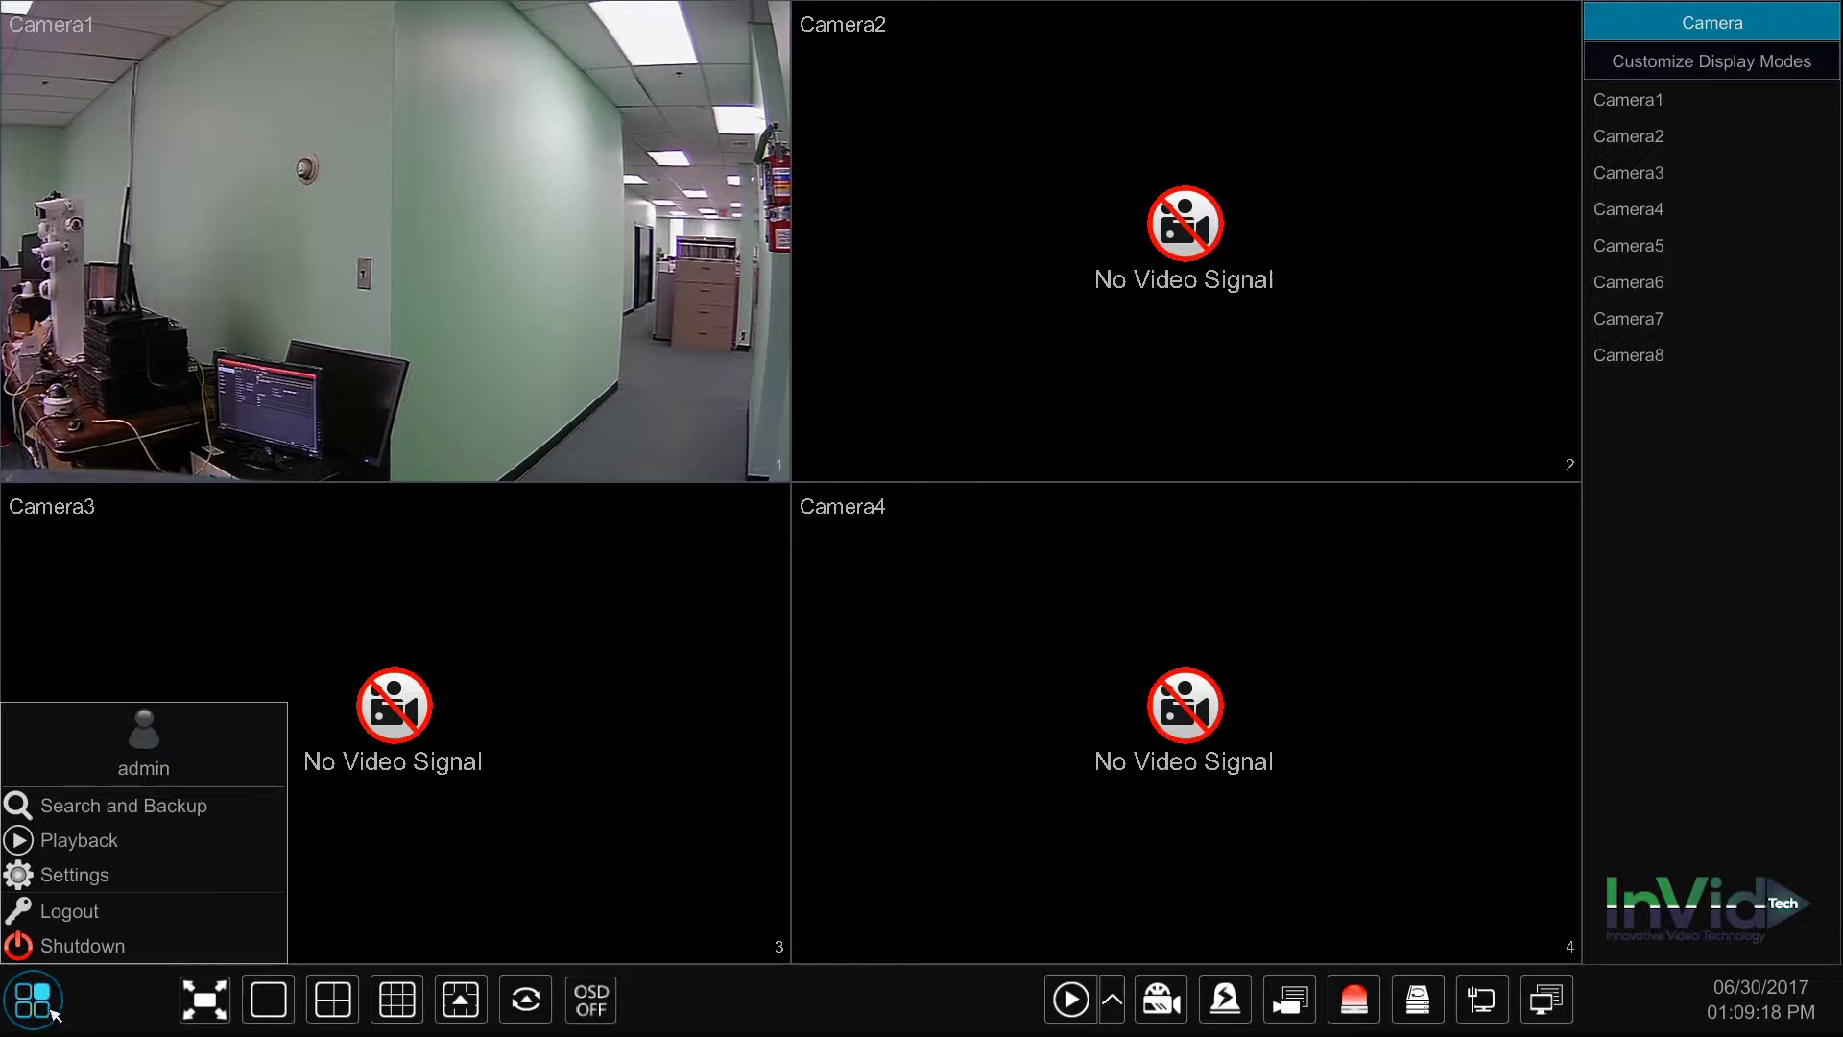
left_click(96, 874)
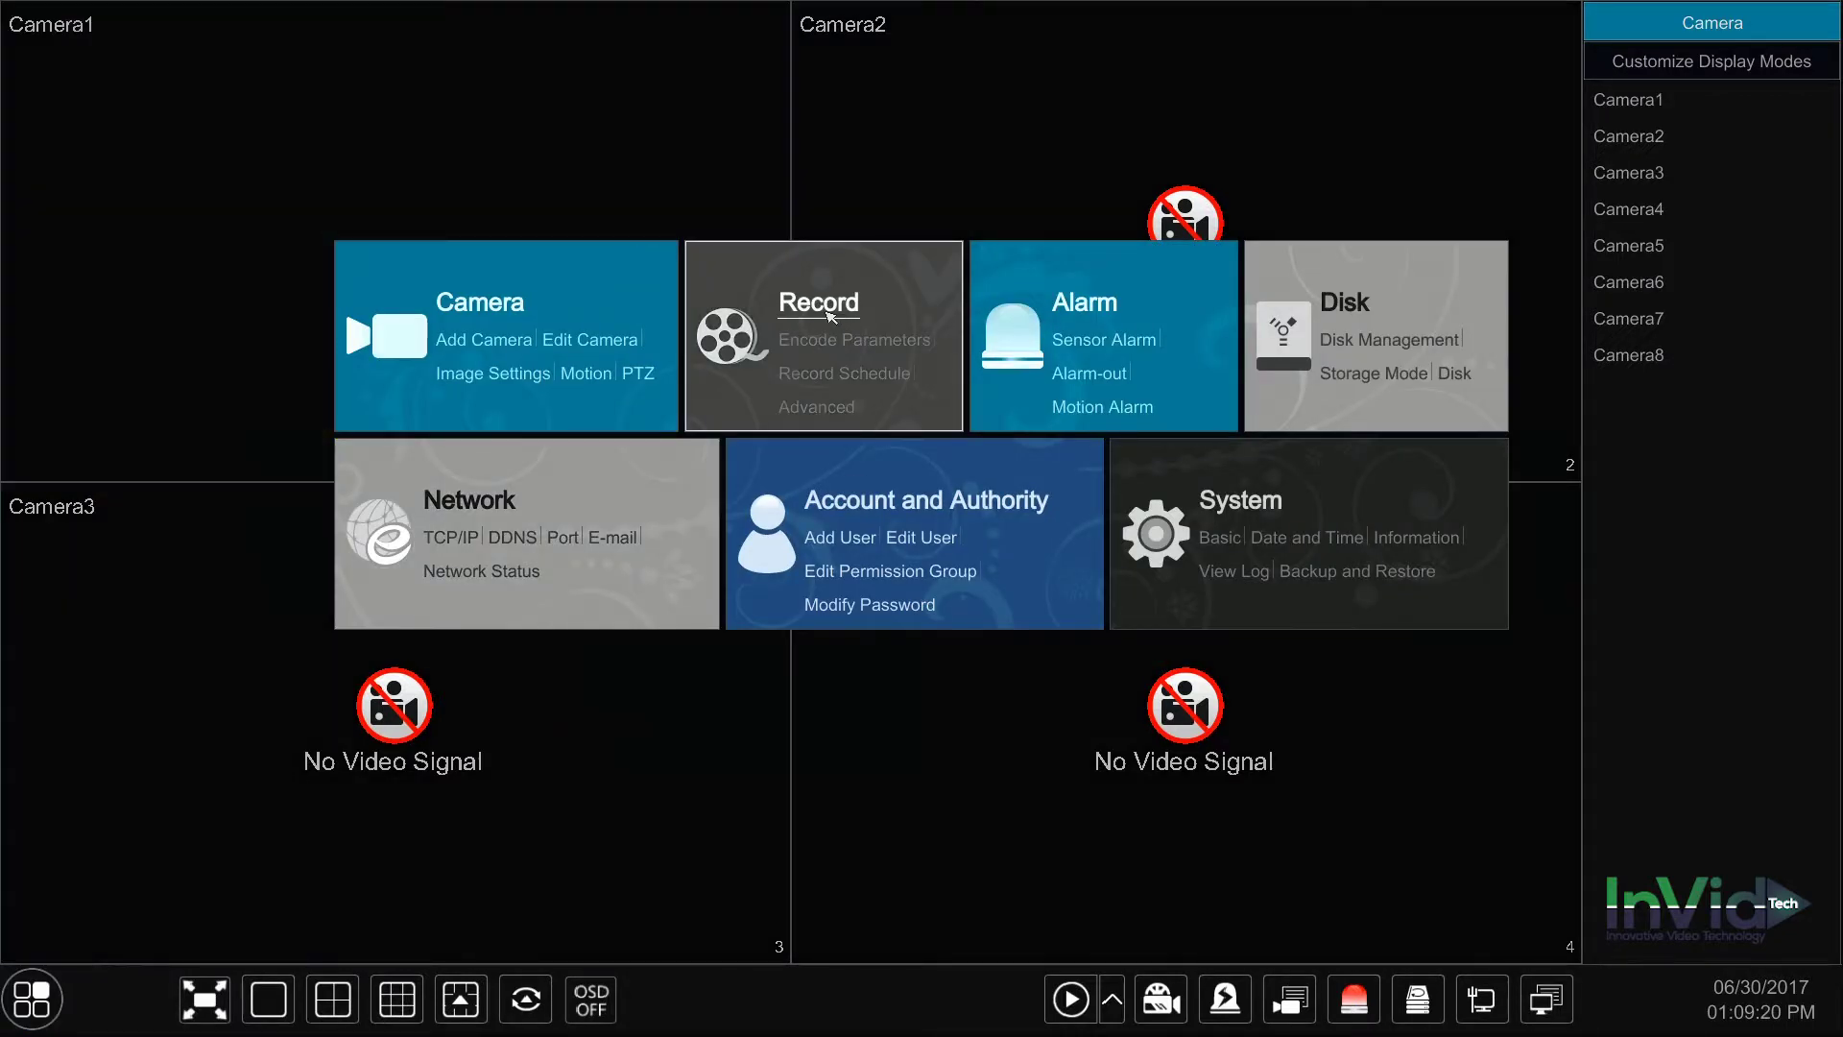
left_click(833, 313)
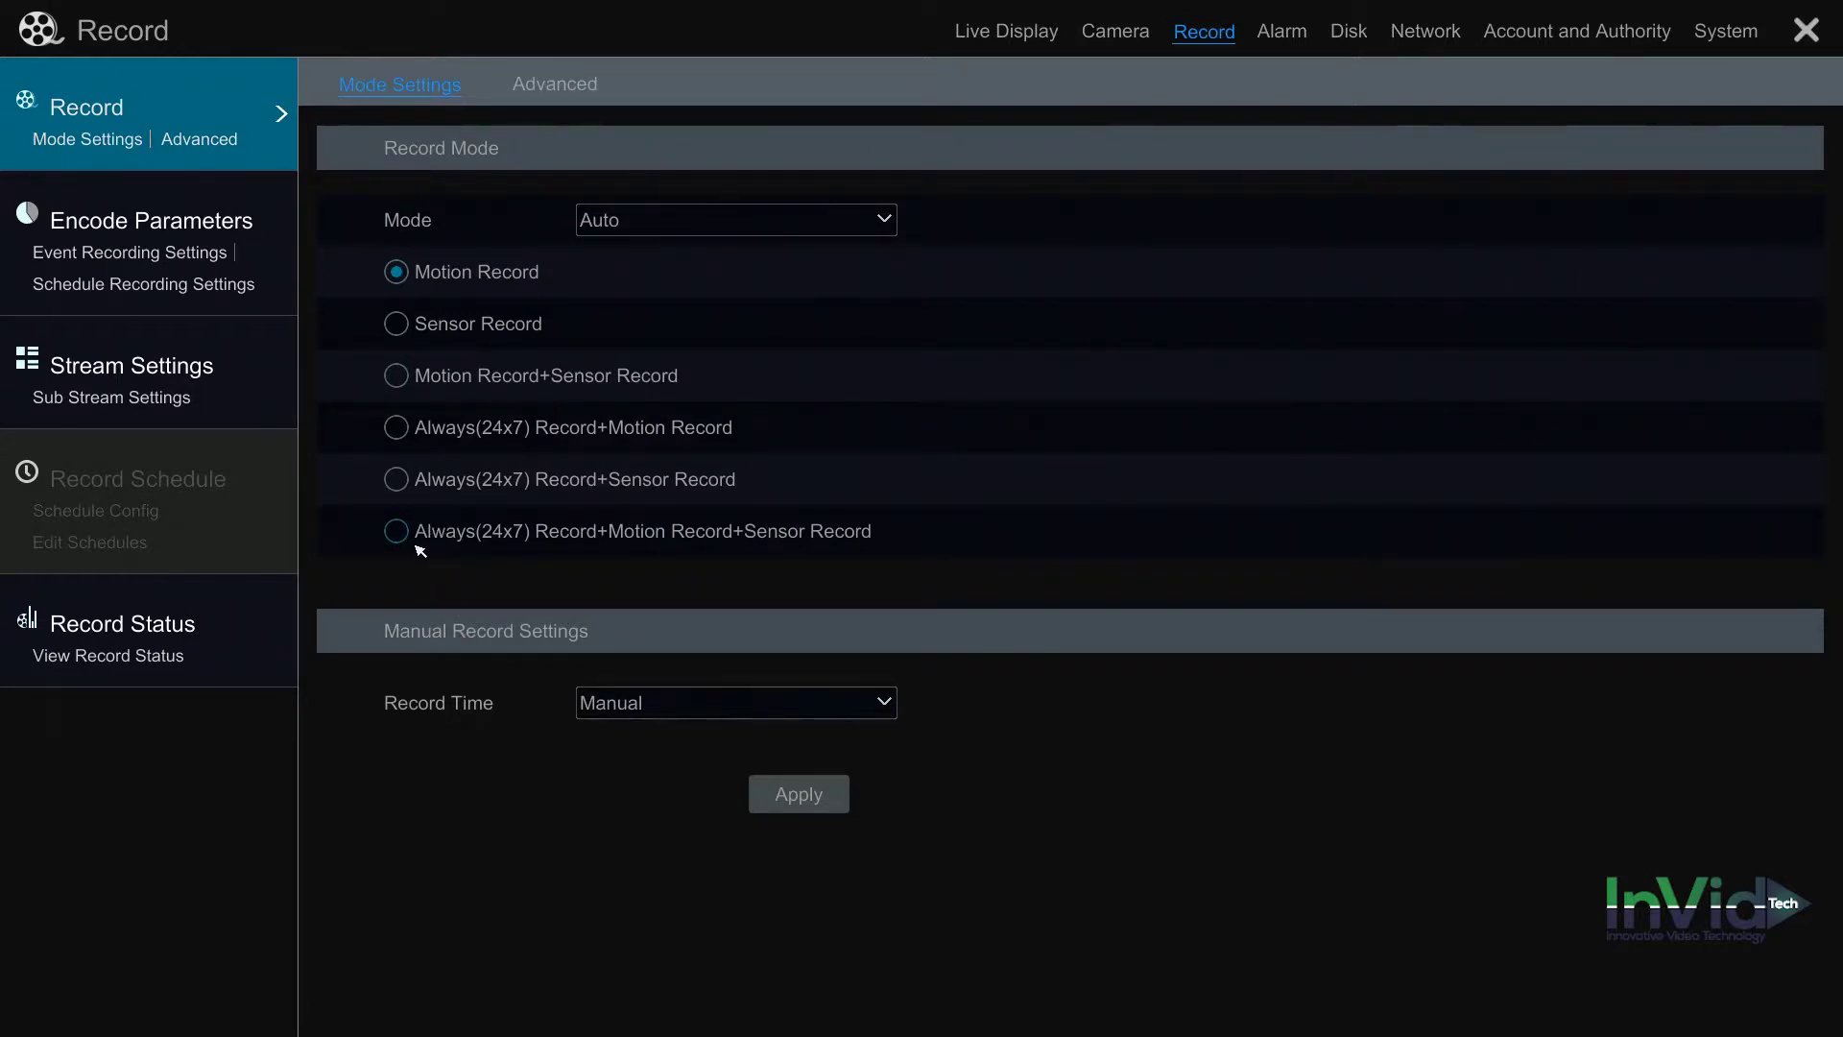
Switch the recording mode to Manual and open the Record Schedule config table.
left_click(652, 226)
left_click(643, 290)
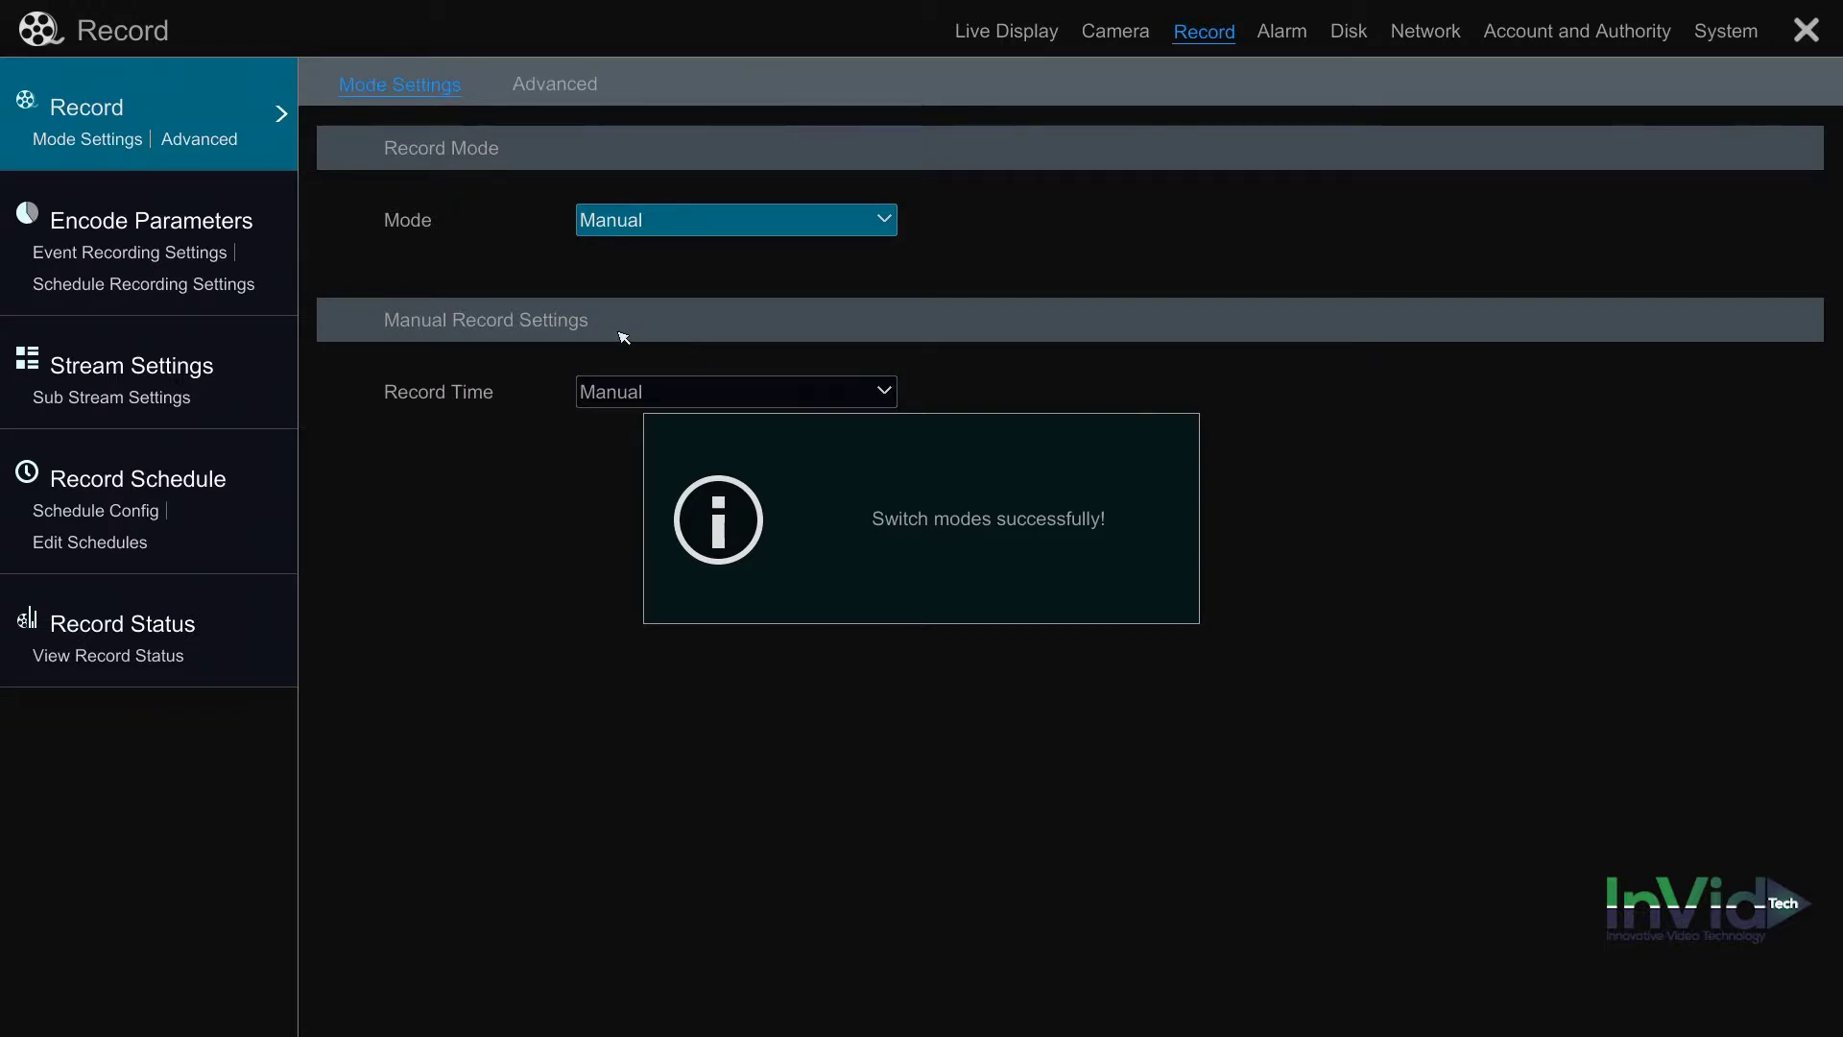
left_click(628, 222)
left_click(633, 253)
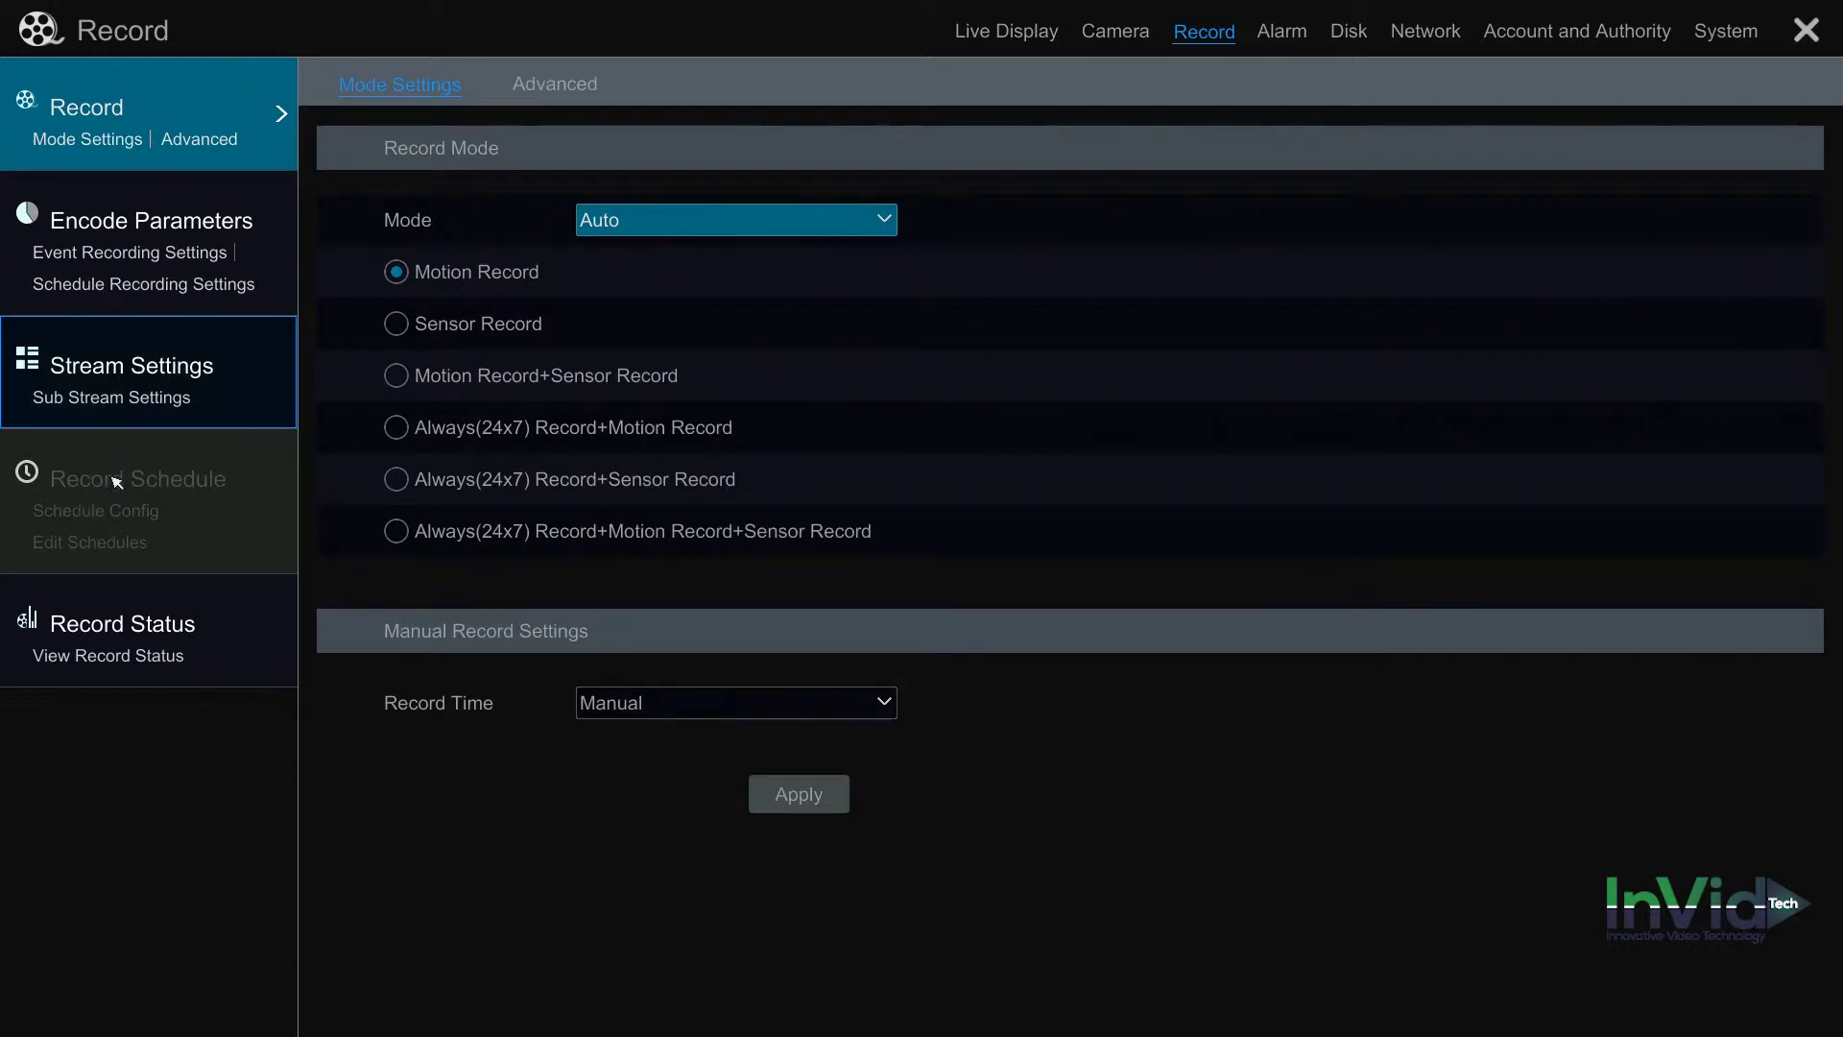
left_click(649, 231)
left_click(637, 289)
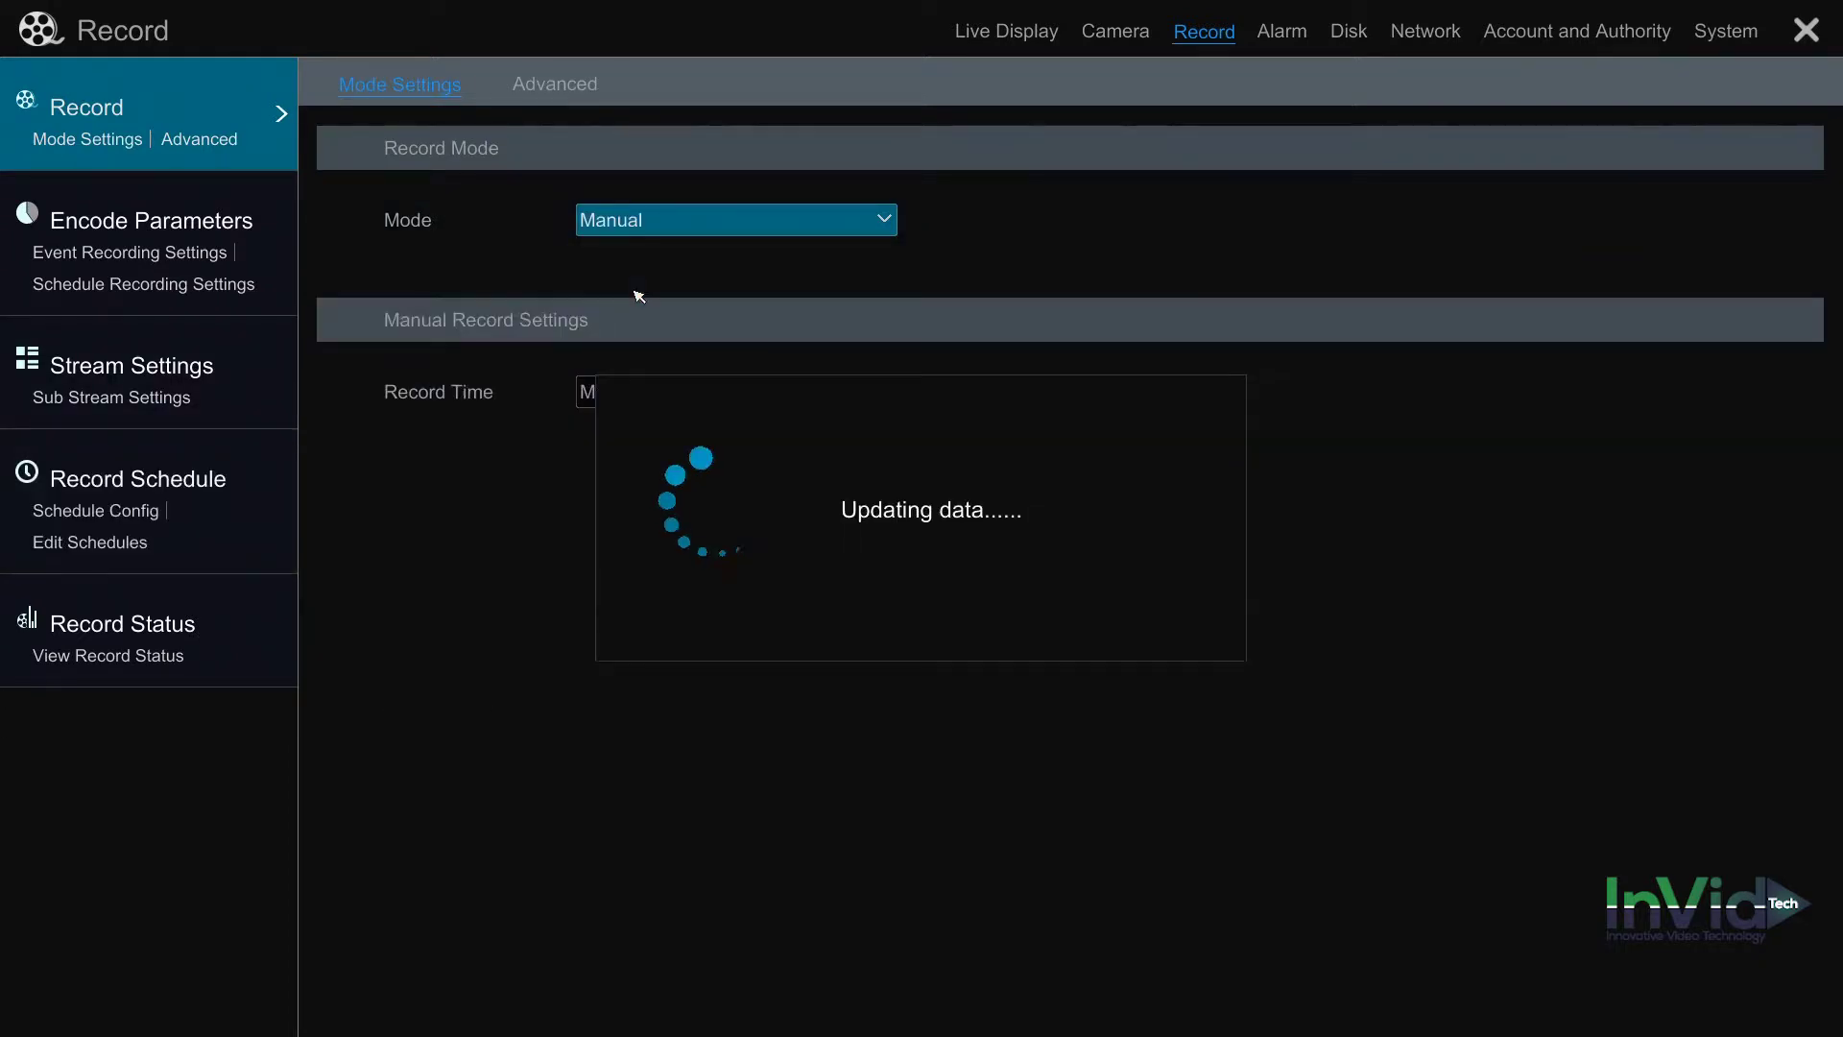
left_click(176, 492)
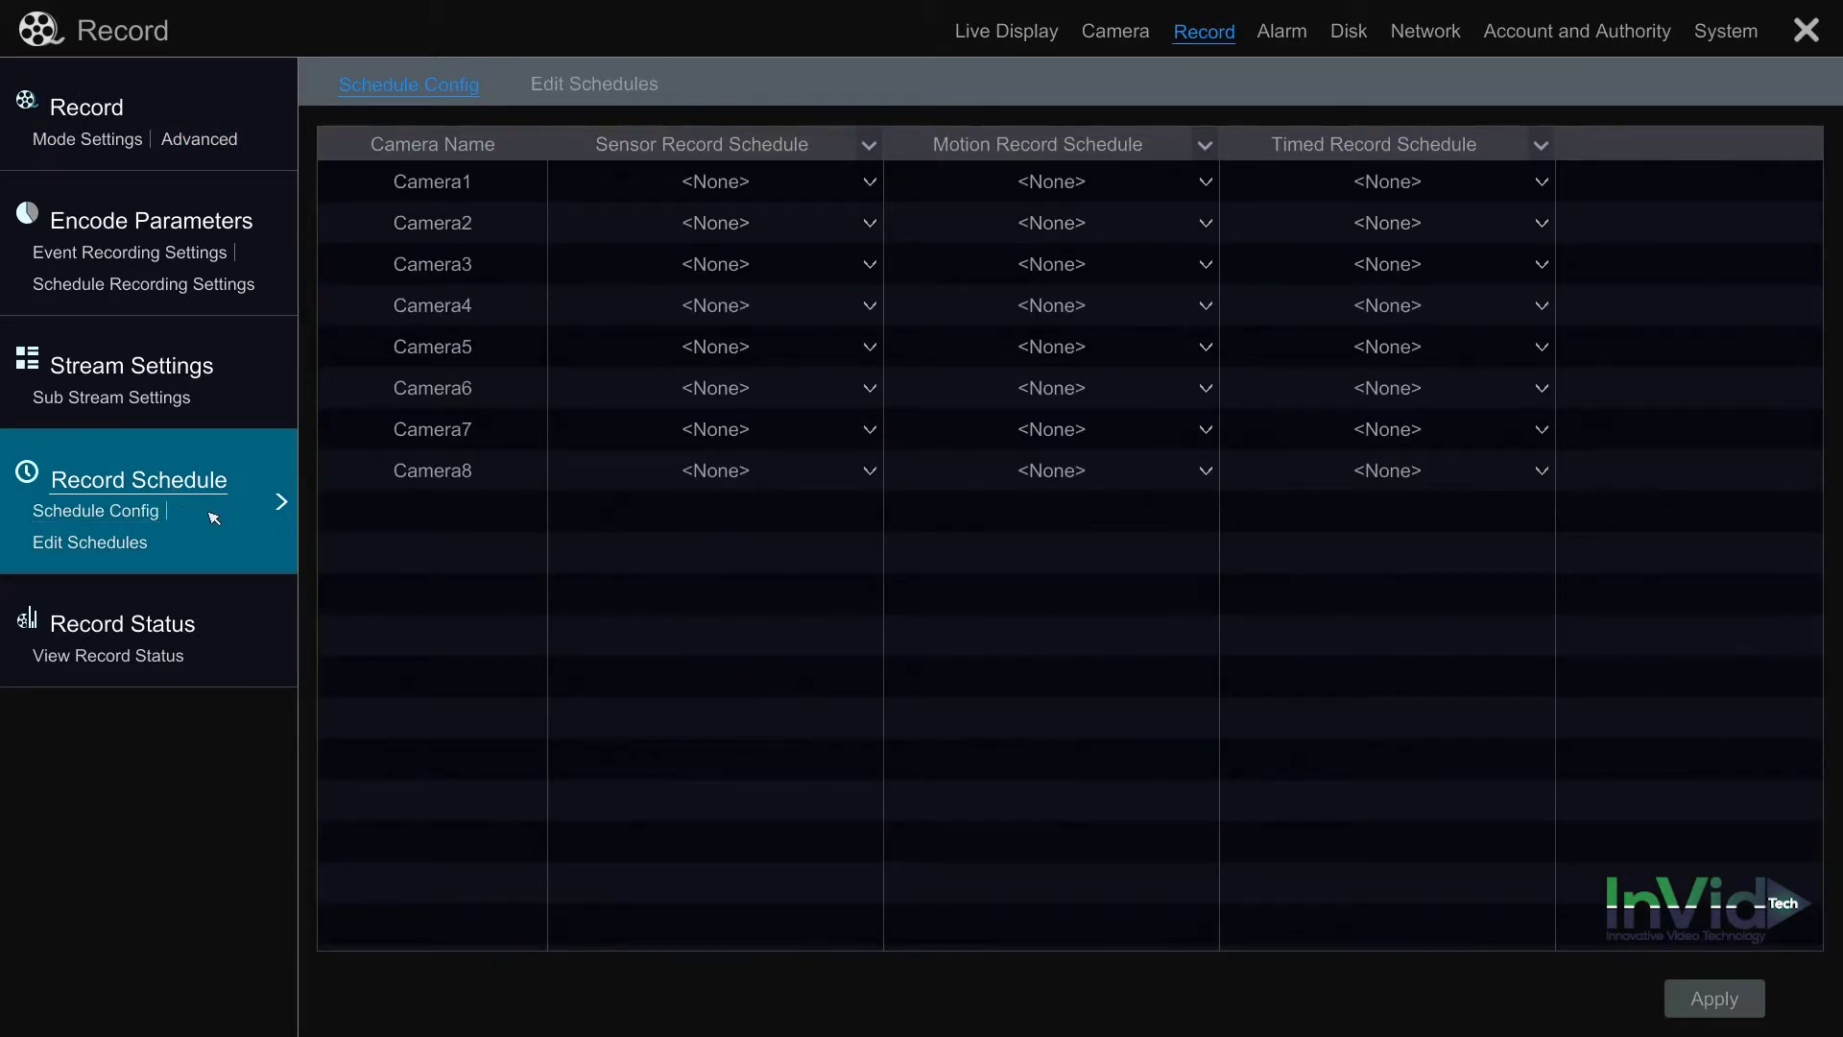
Browse the Camera1–Camera4 rows and their Motion and Timed schedule dropdowns.
left_click(1555, 305)
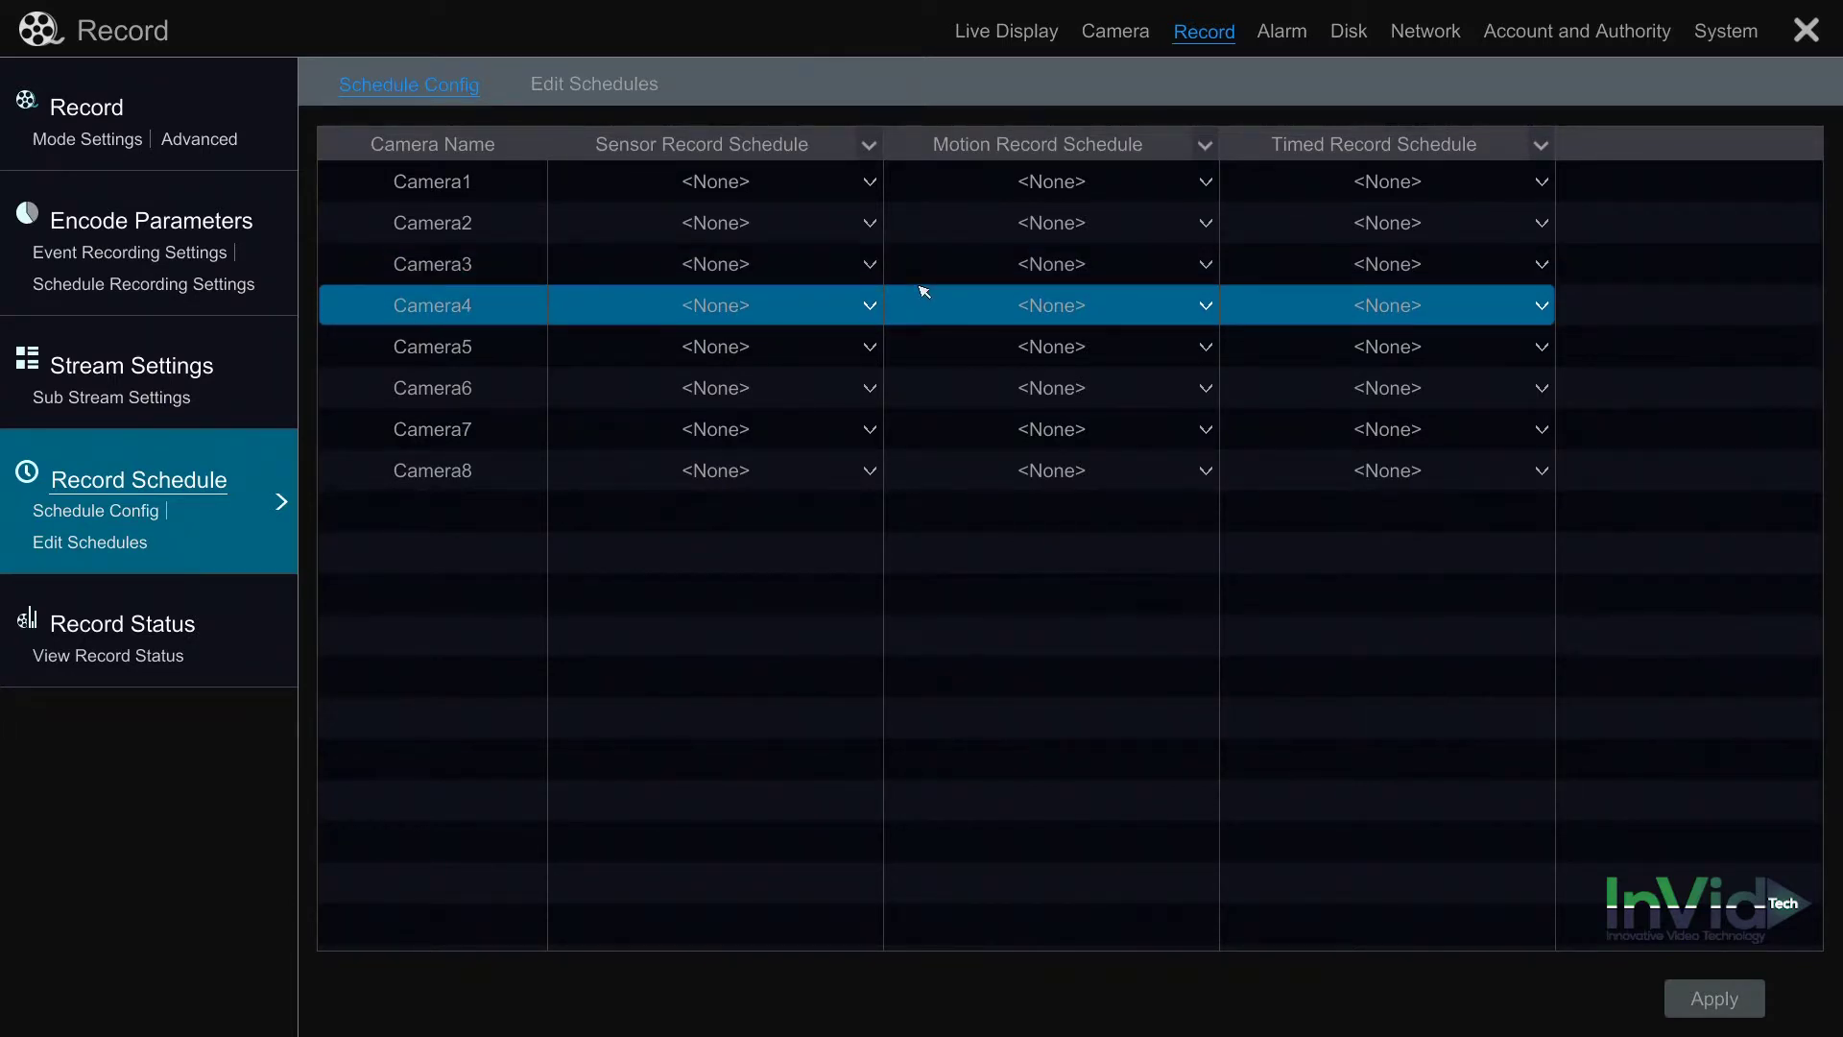
left_click(849, 231)
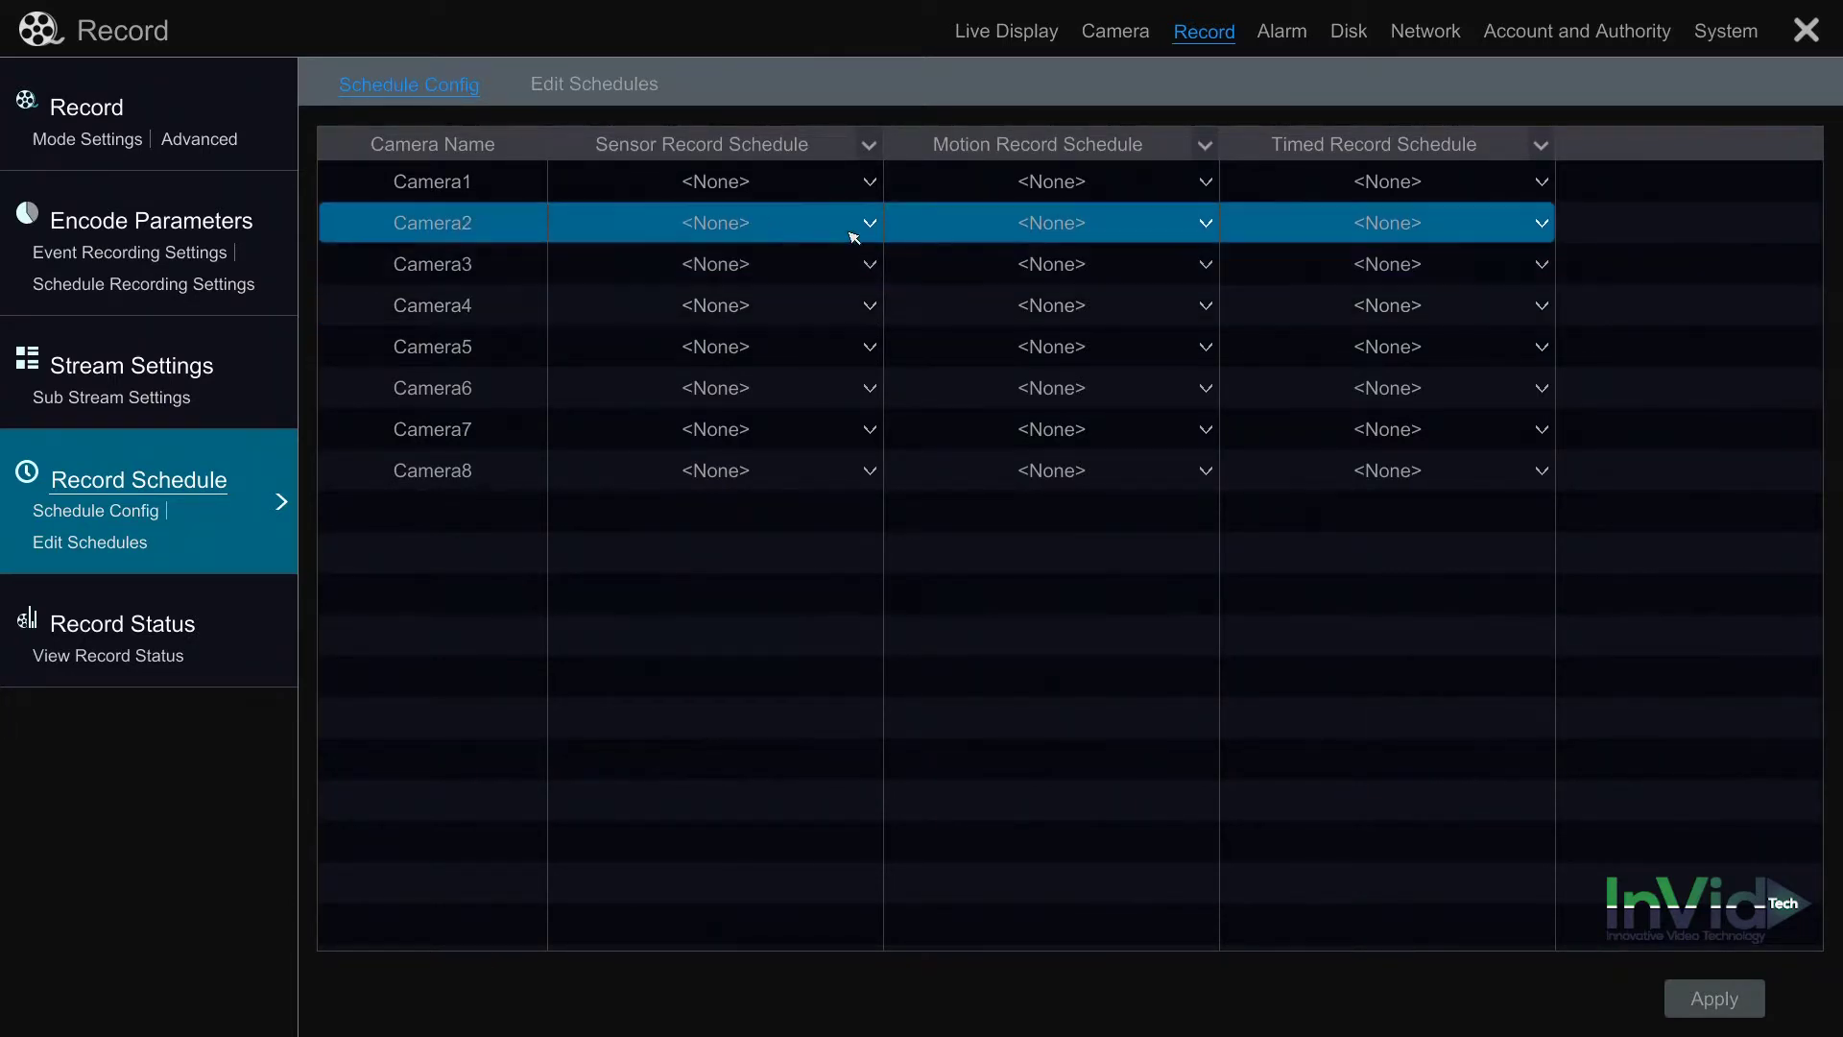
left_click(762, 178)
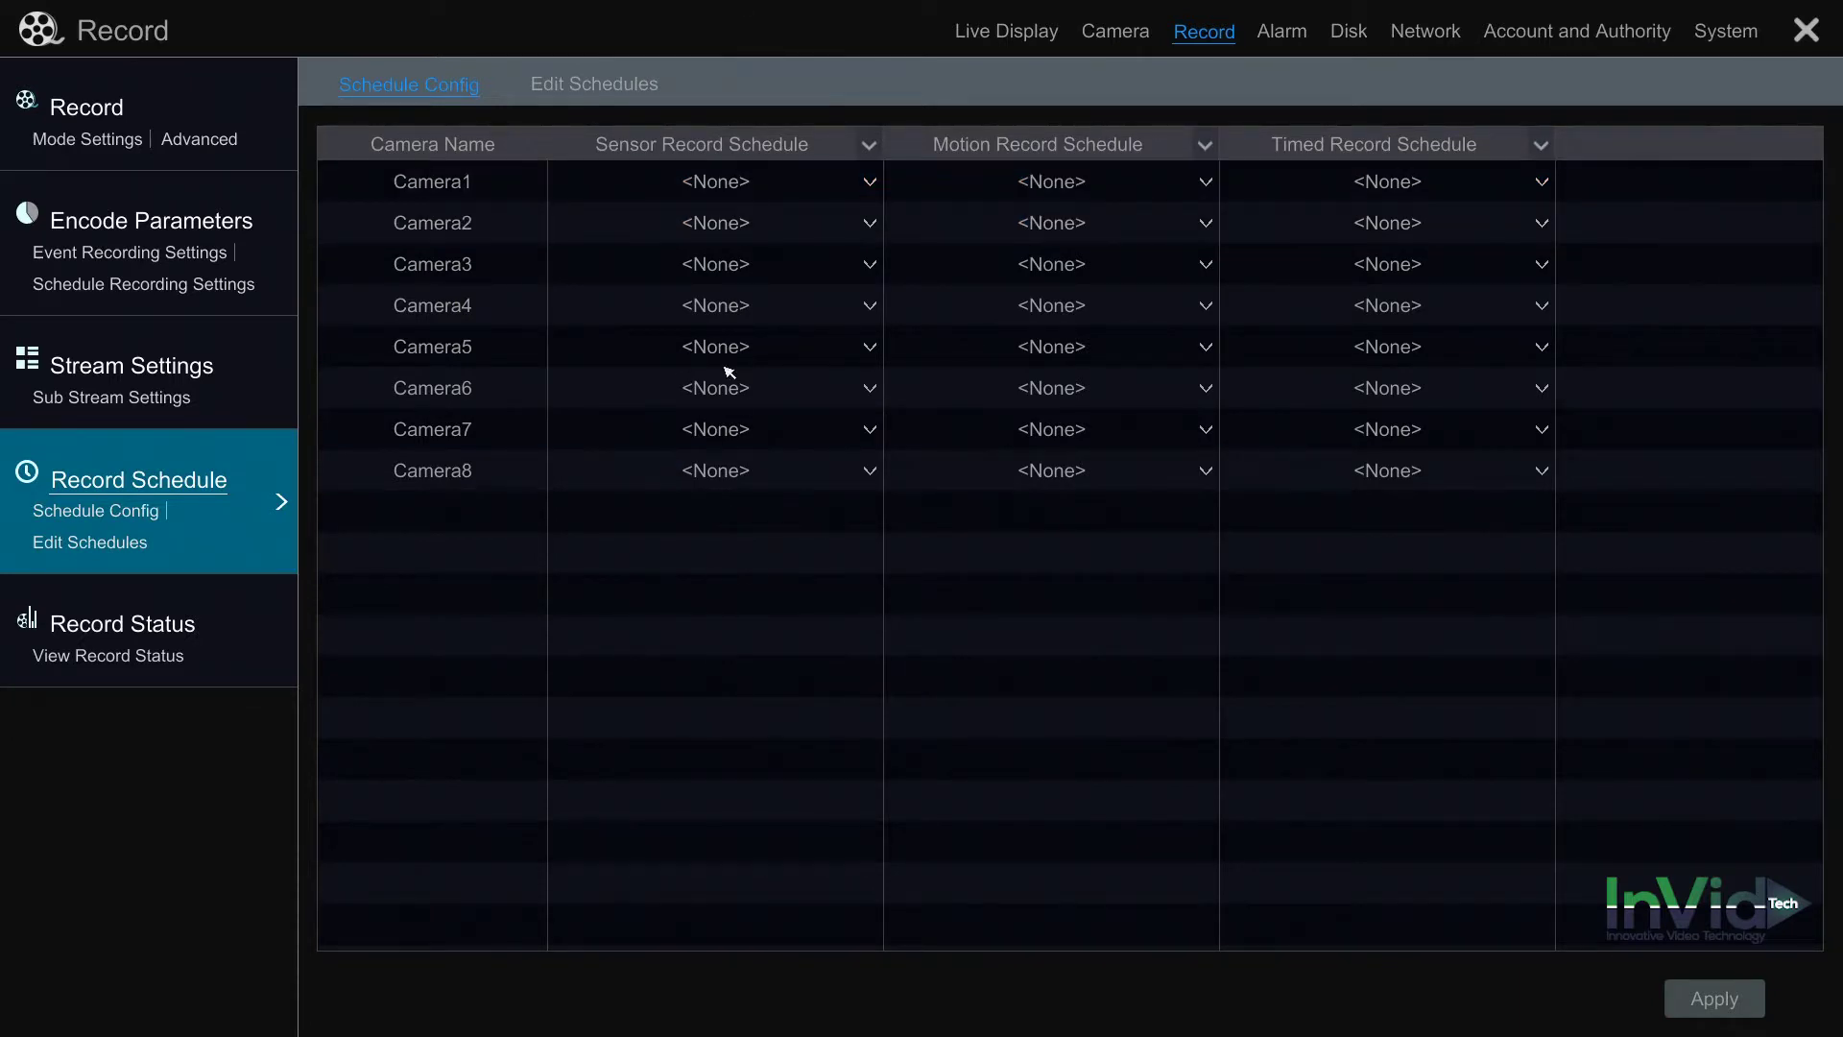
left_click(722, 178)
left_click(727, 224)
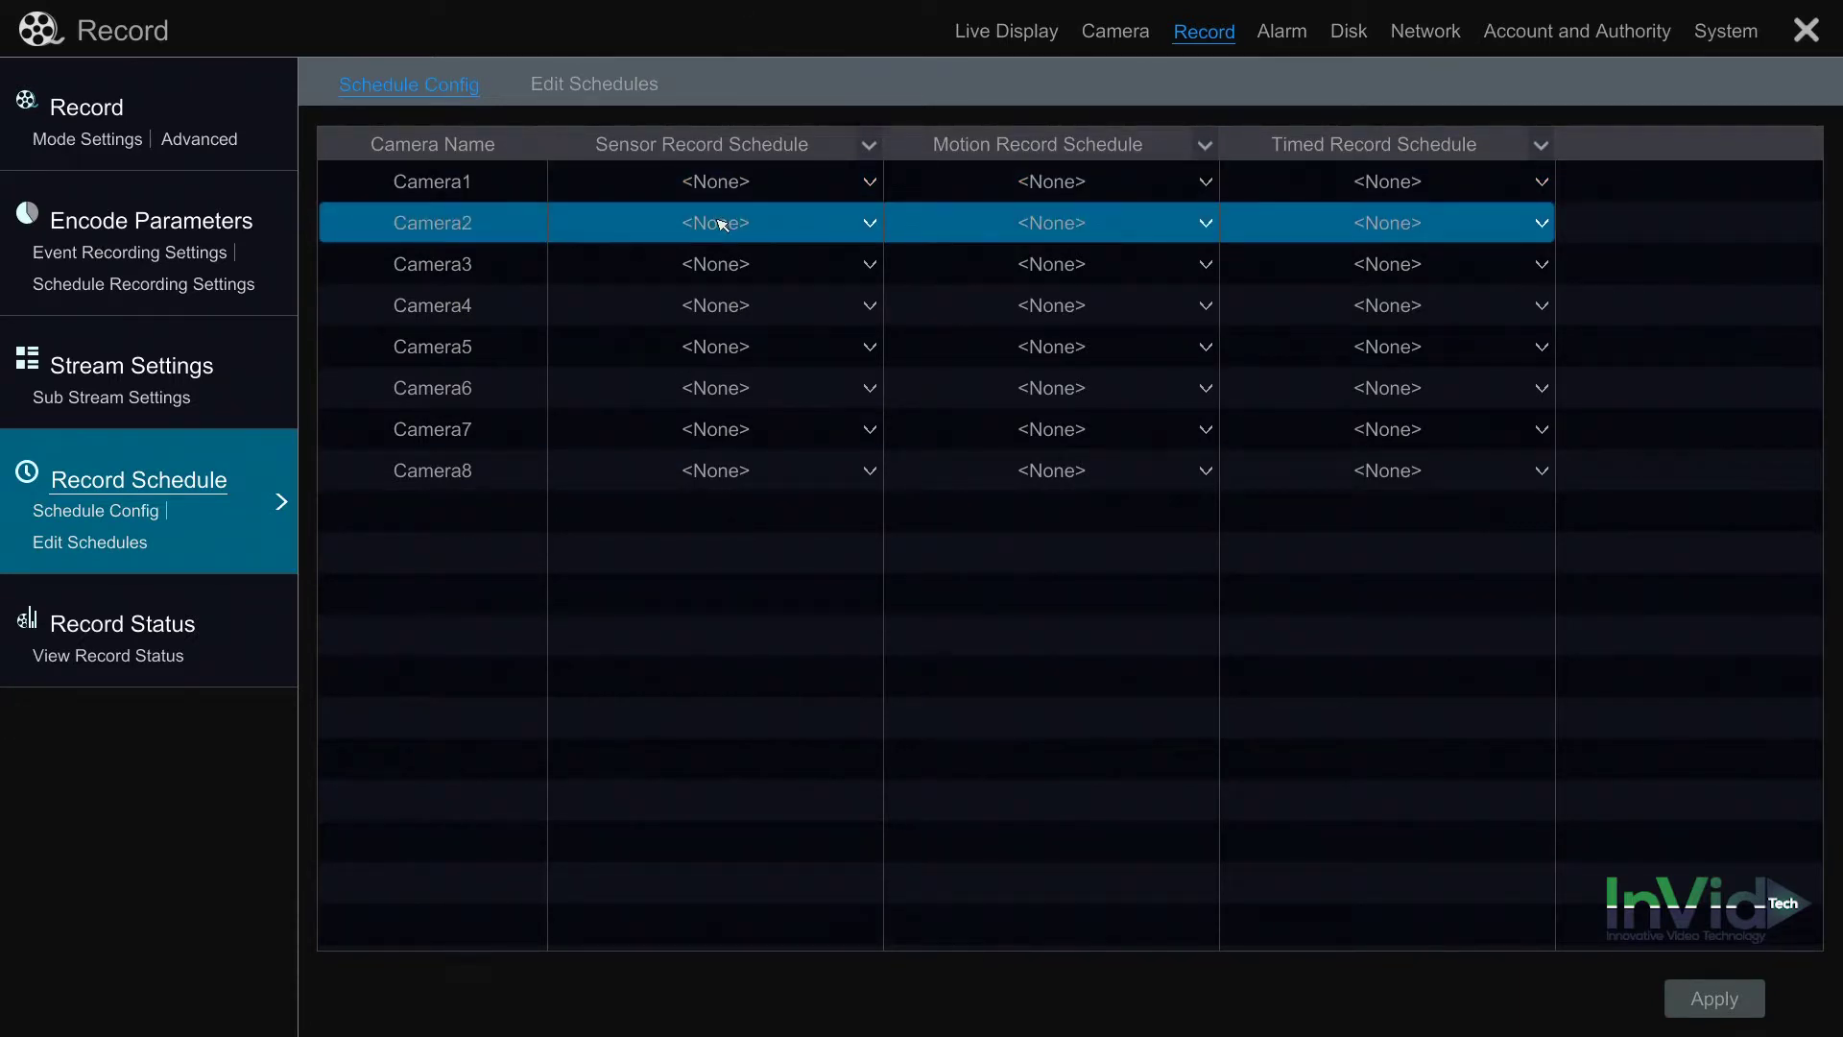
left_click(1080, 176)
left_click(1083, 309)
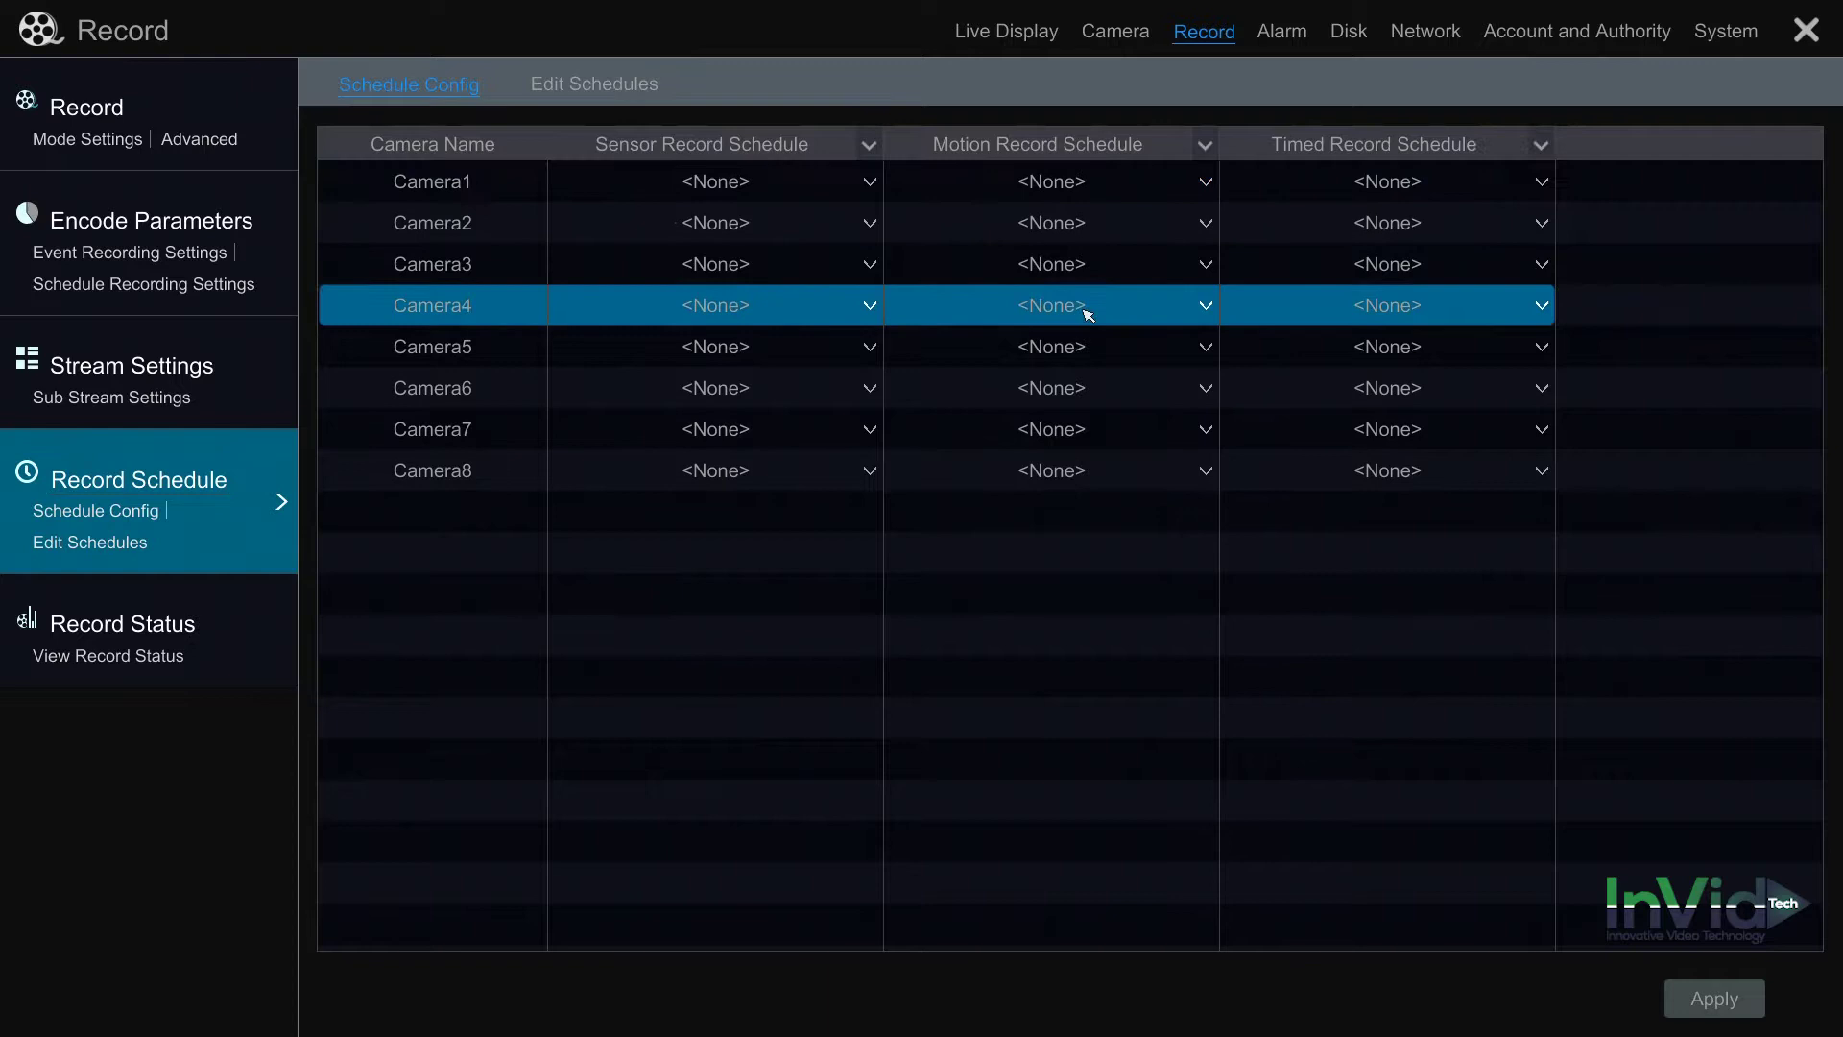
left_click(1051, 363)
left_click(1081, 386)
left_click(1065, 223)
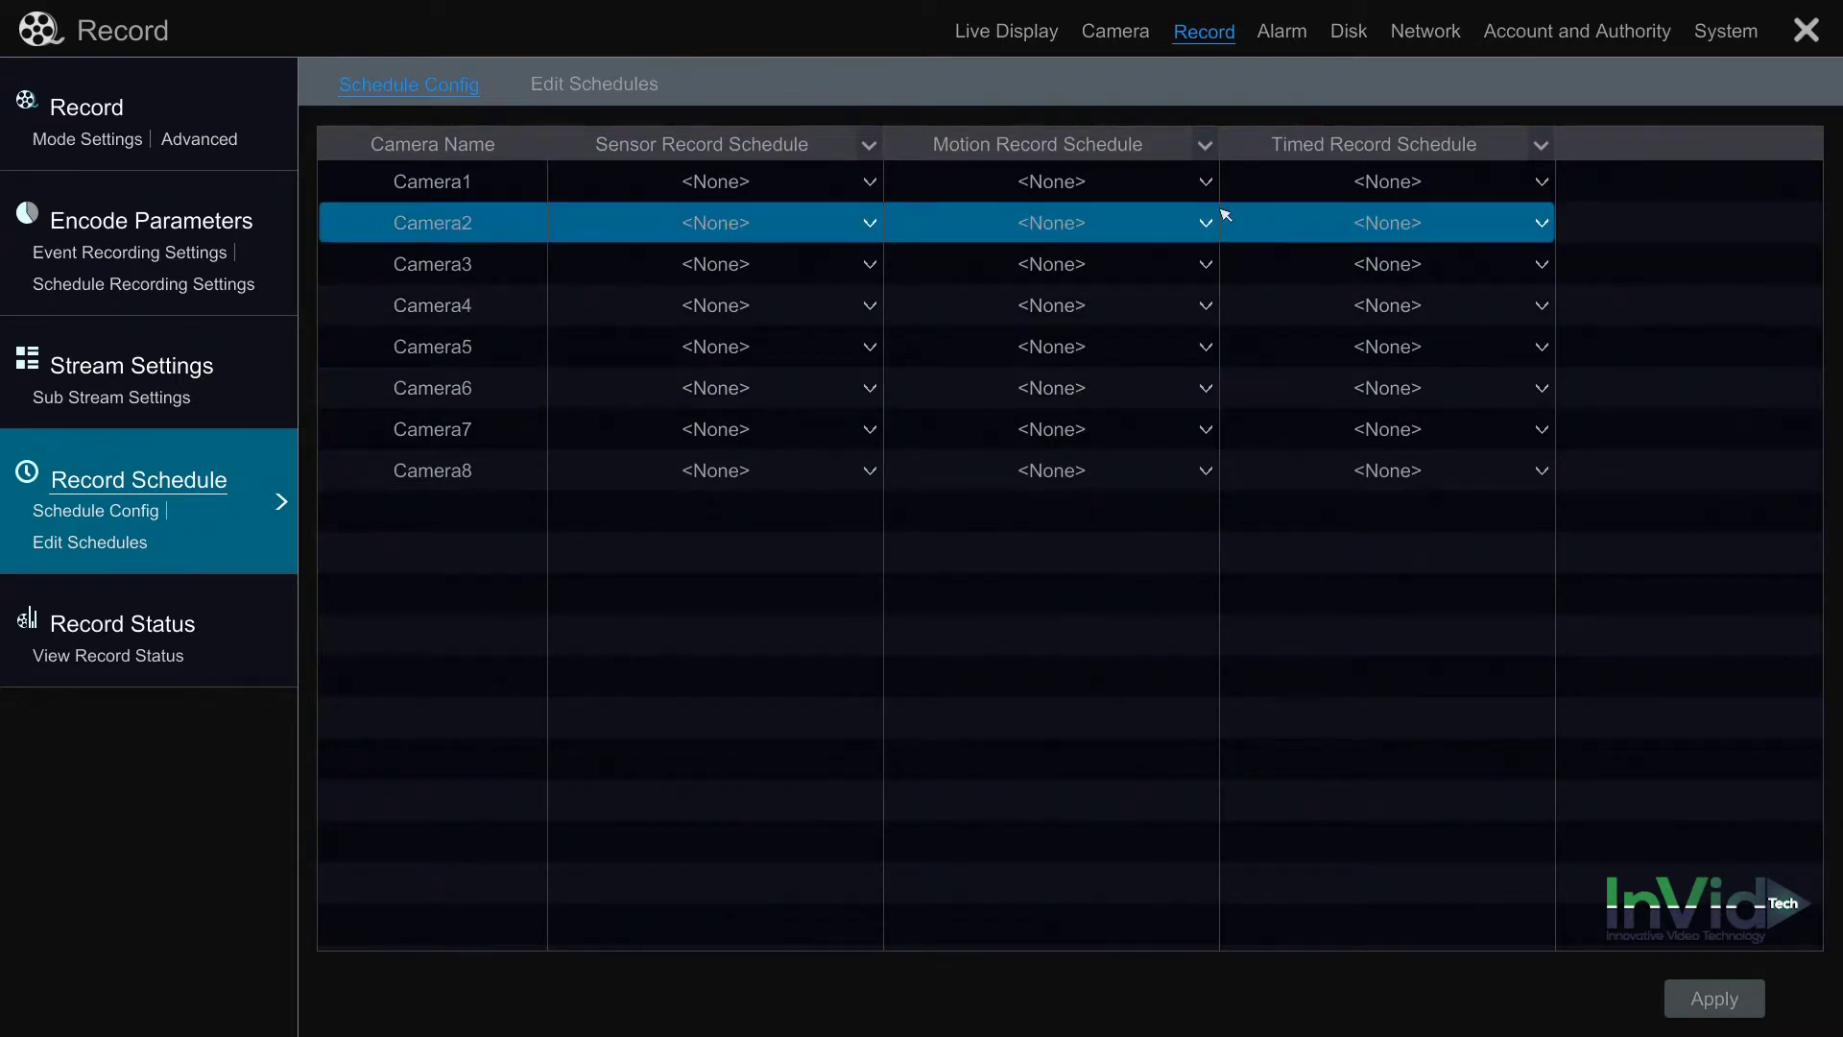
left_click(1411, 178)
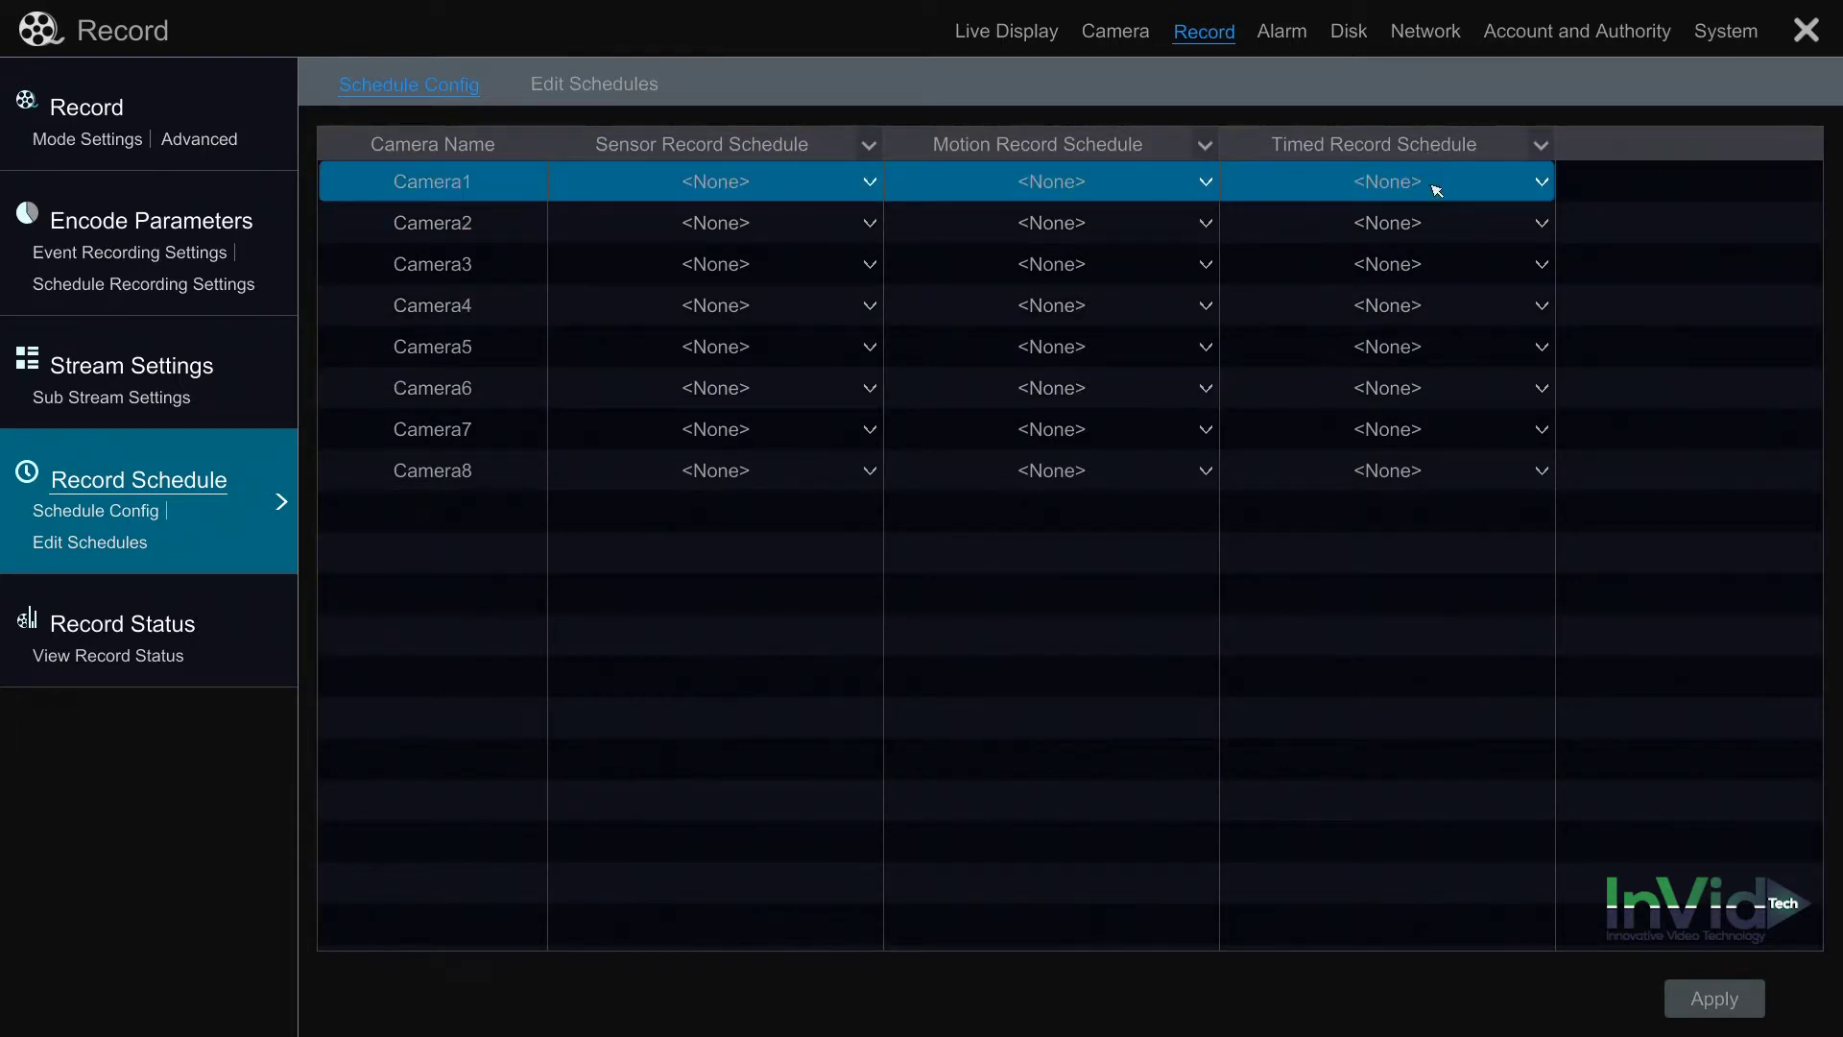
left_click(1402, 384)
left_click(1177, 188)
left_click(1136, 207)
left_click(1130, 191)
Set Camera1 motion to 24x7, Camera2 timed to 24x7, Camera3 motion to 24x2, leaving Camera6 None.
left_click(1128, 192)
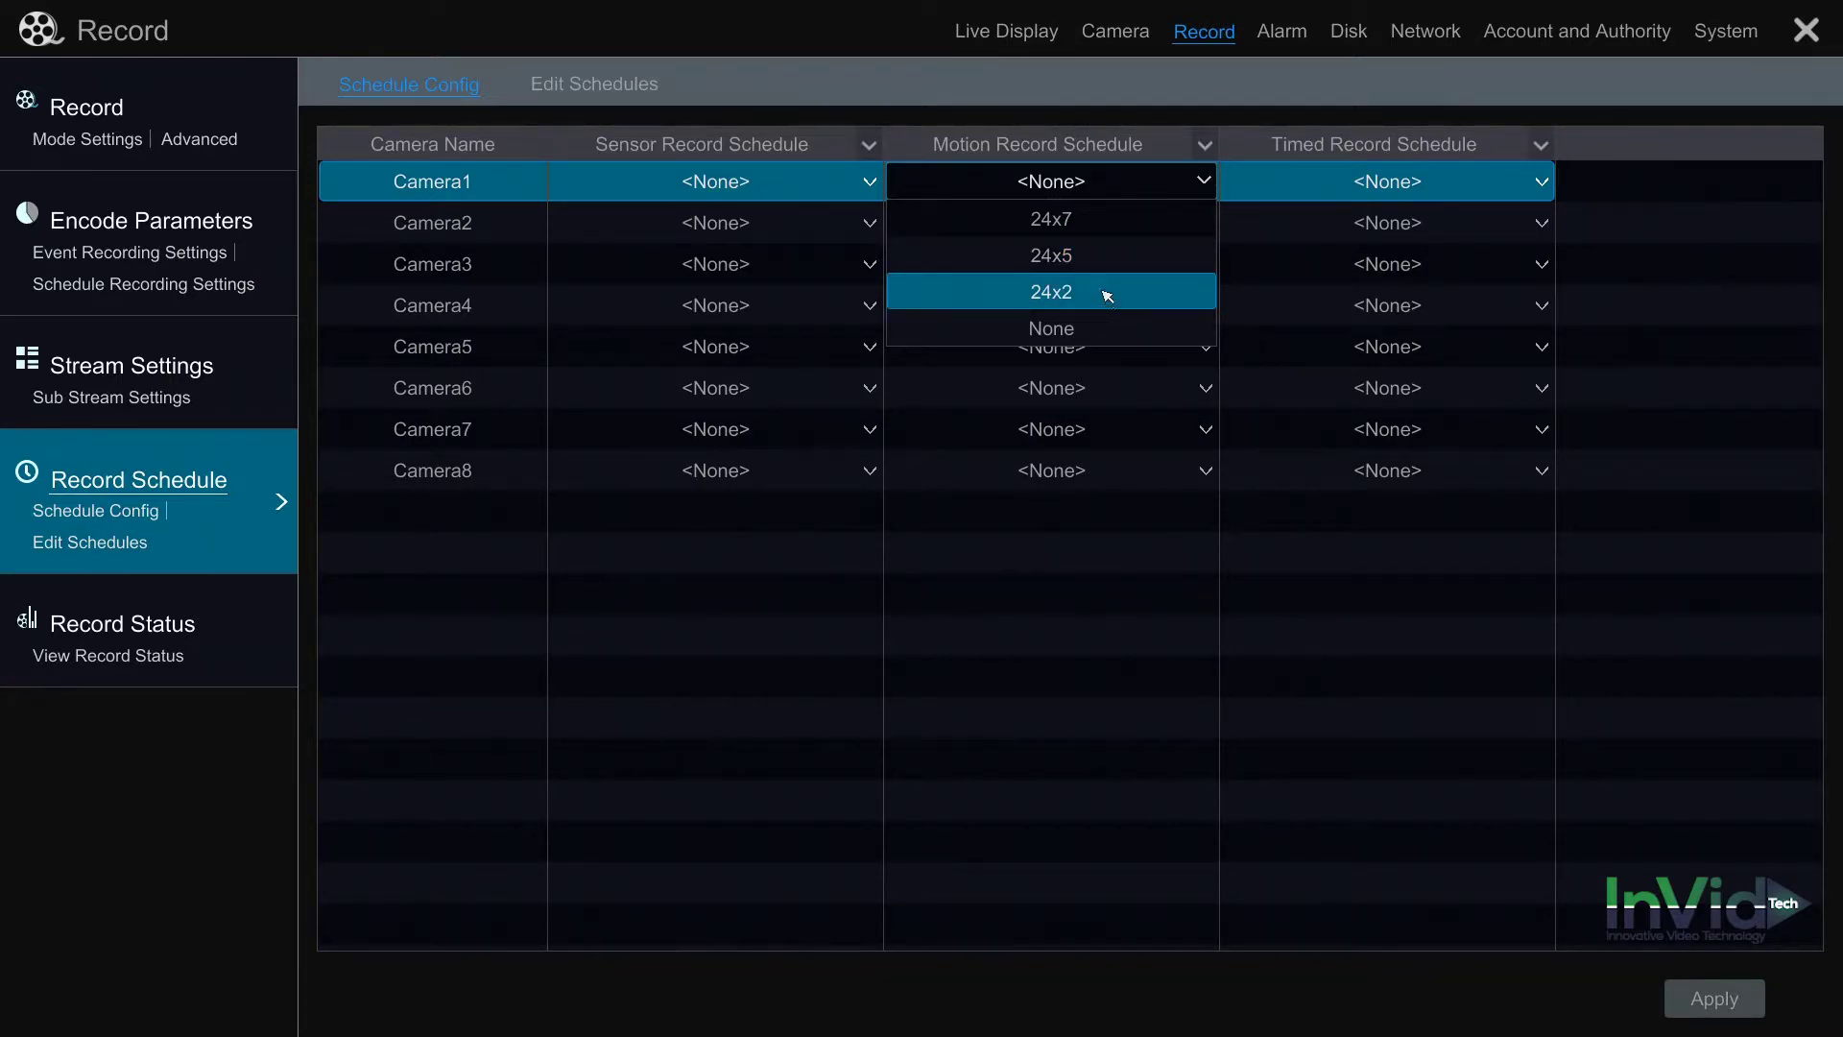
left_click(1100, 222)
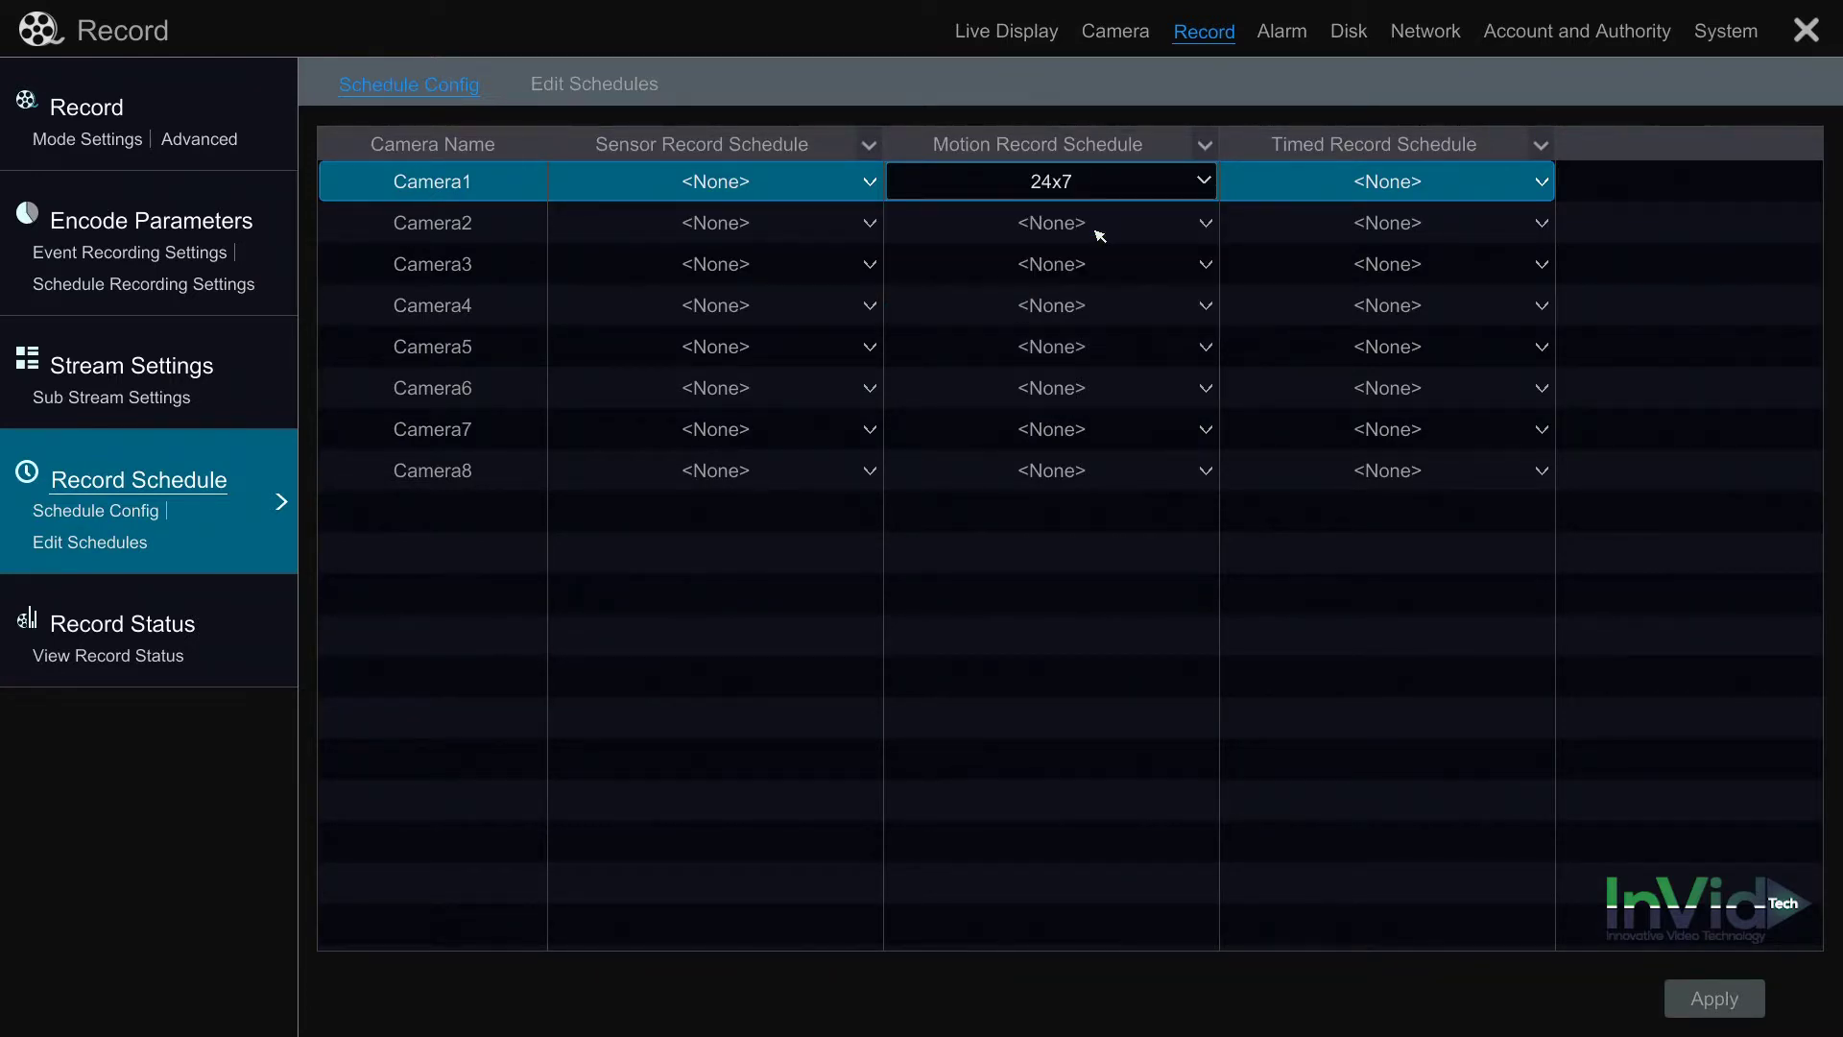
left_click(1384, 227)
left_click(1403, 260)
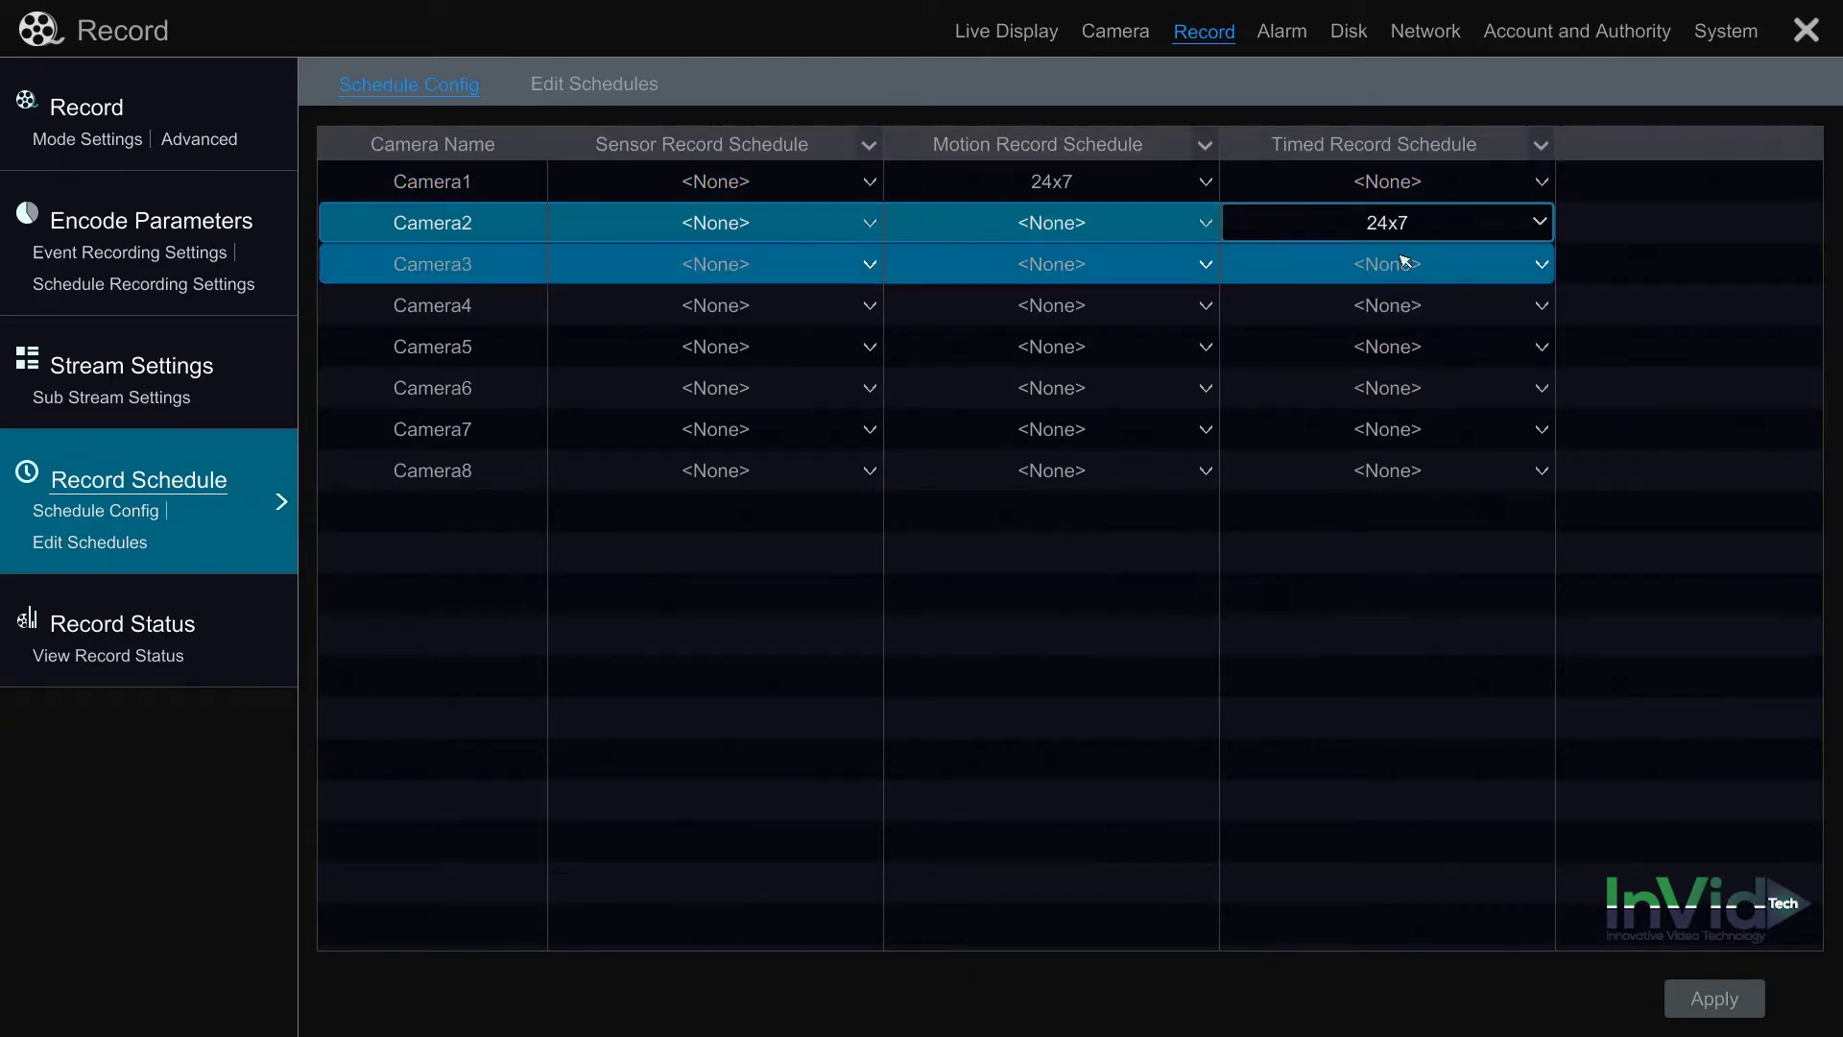
left_click(1081, 272)
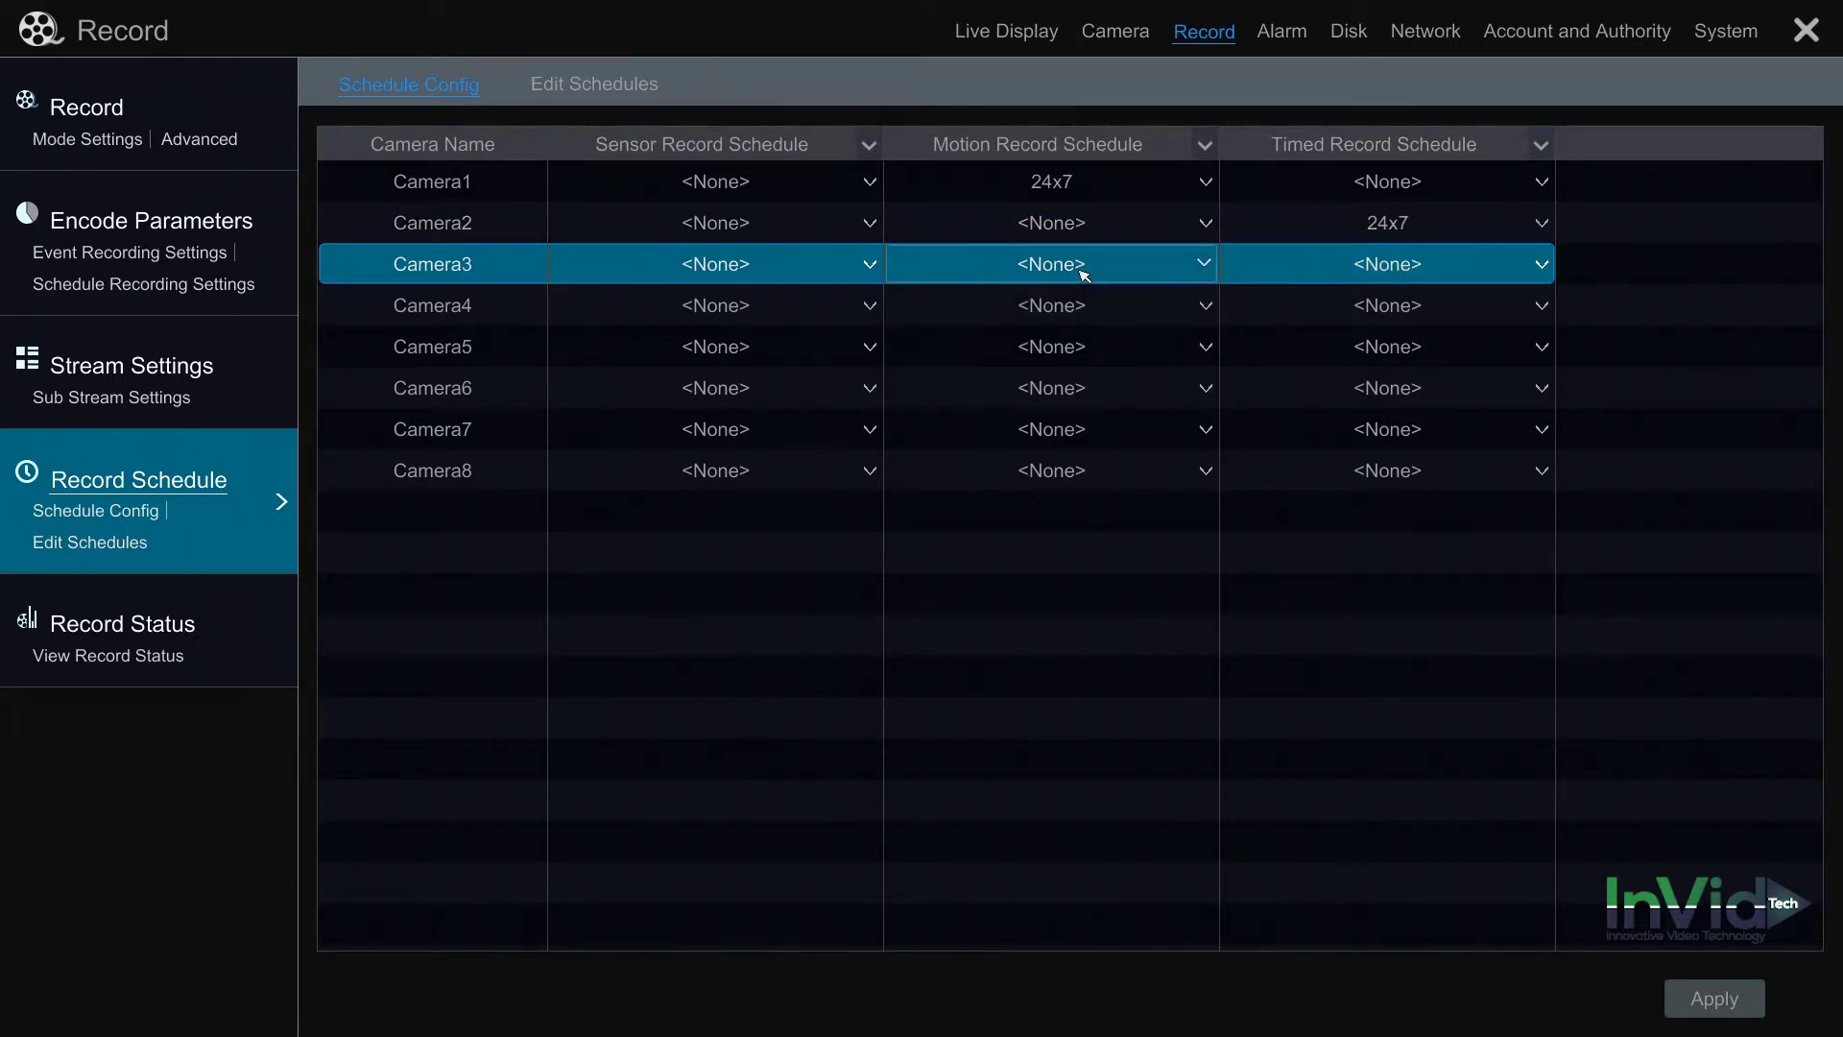
left_click(1084, 276)
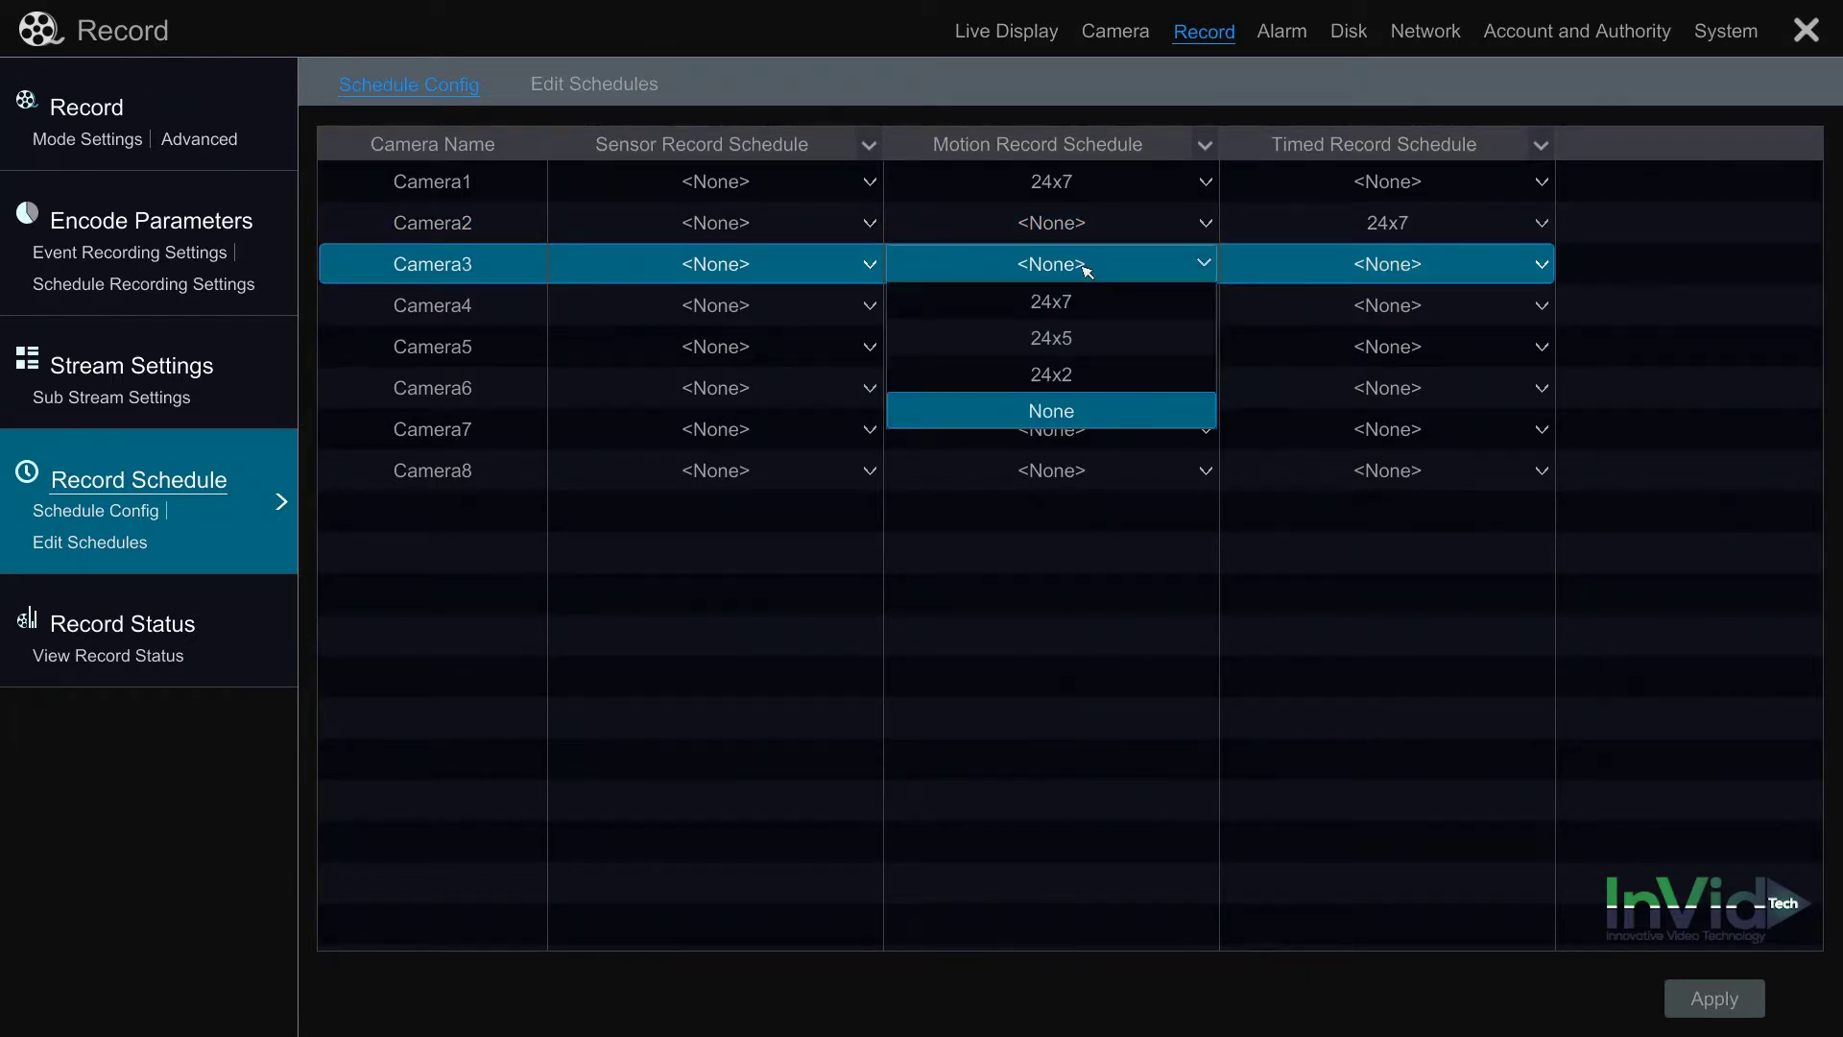
left_click(1076, 377)
left_click(1080, 378)
left_click(1080, 378)
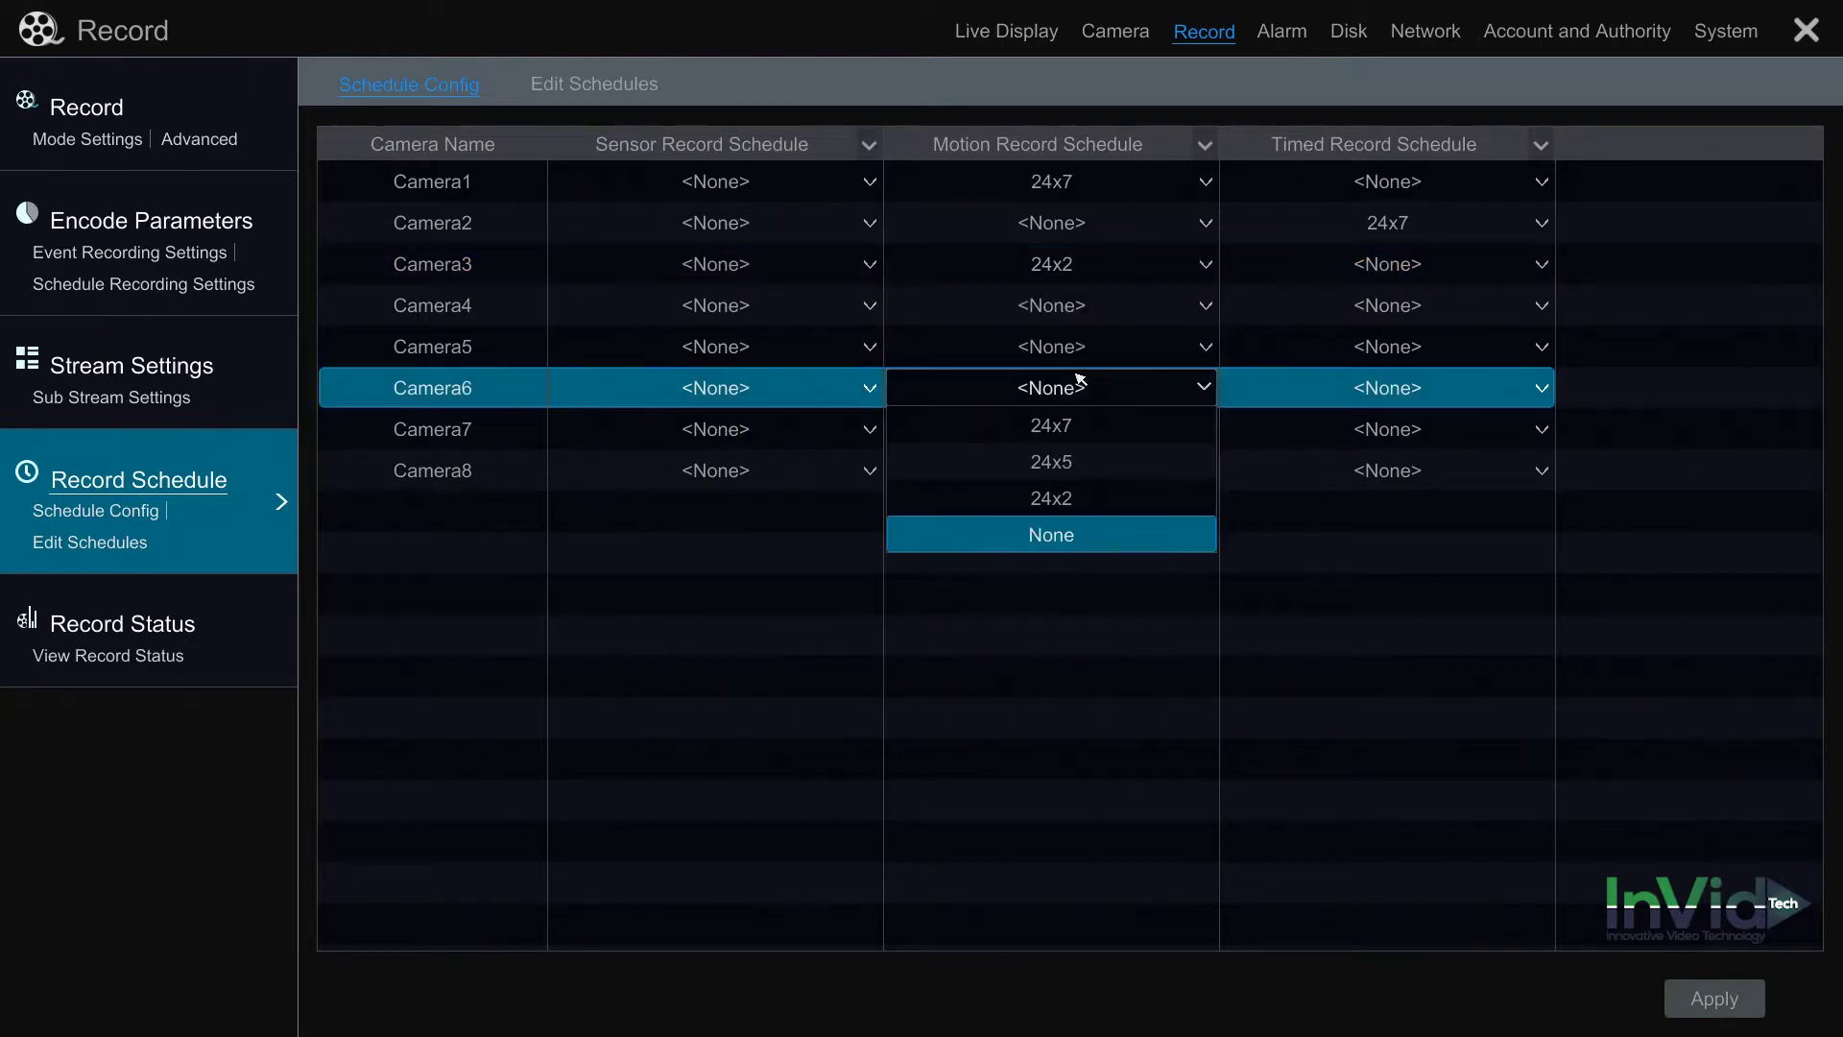
left_click(1053, 312)
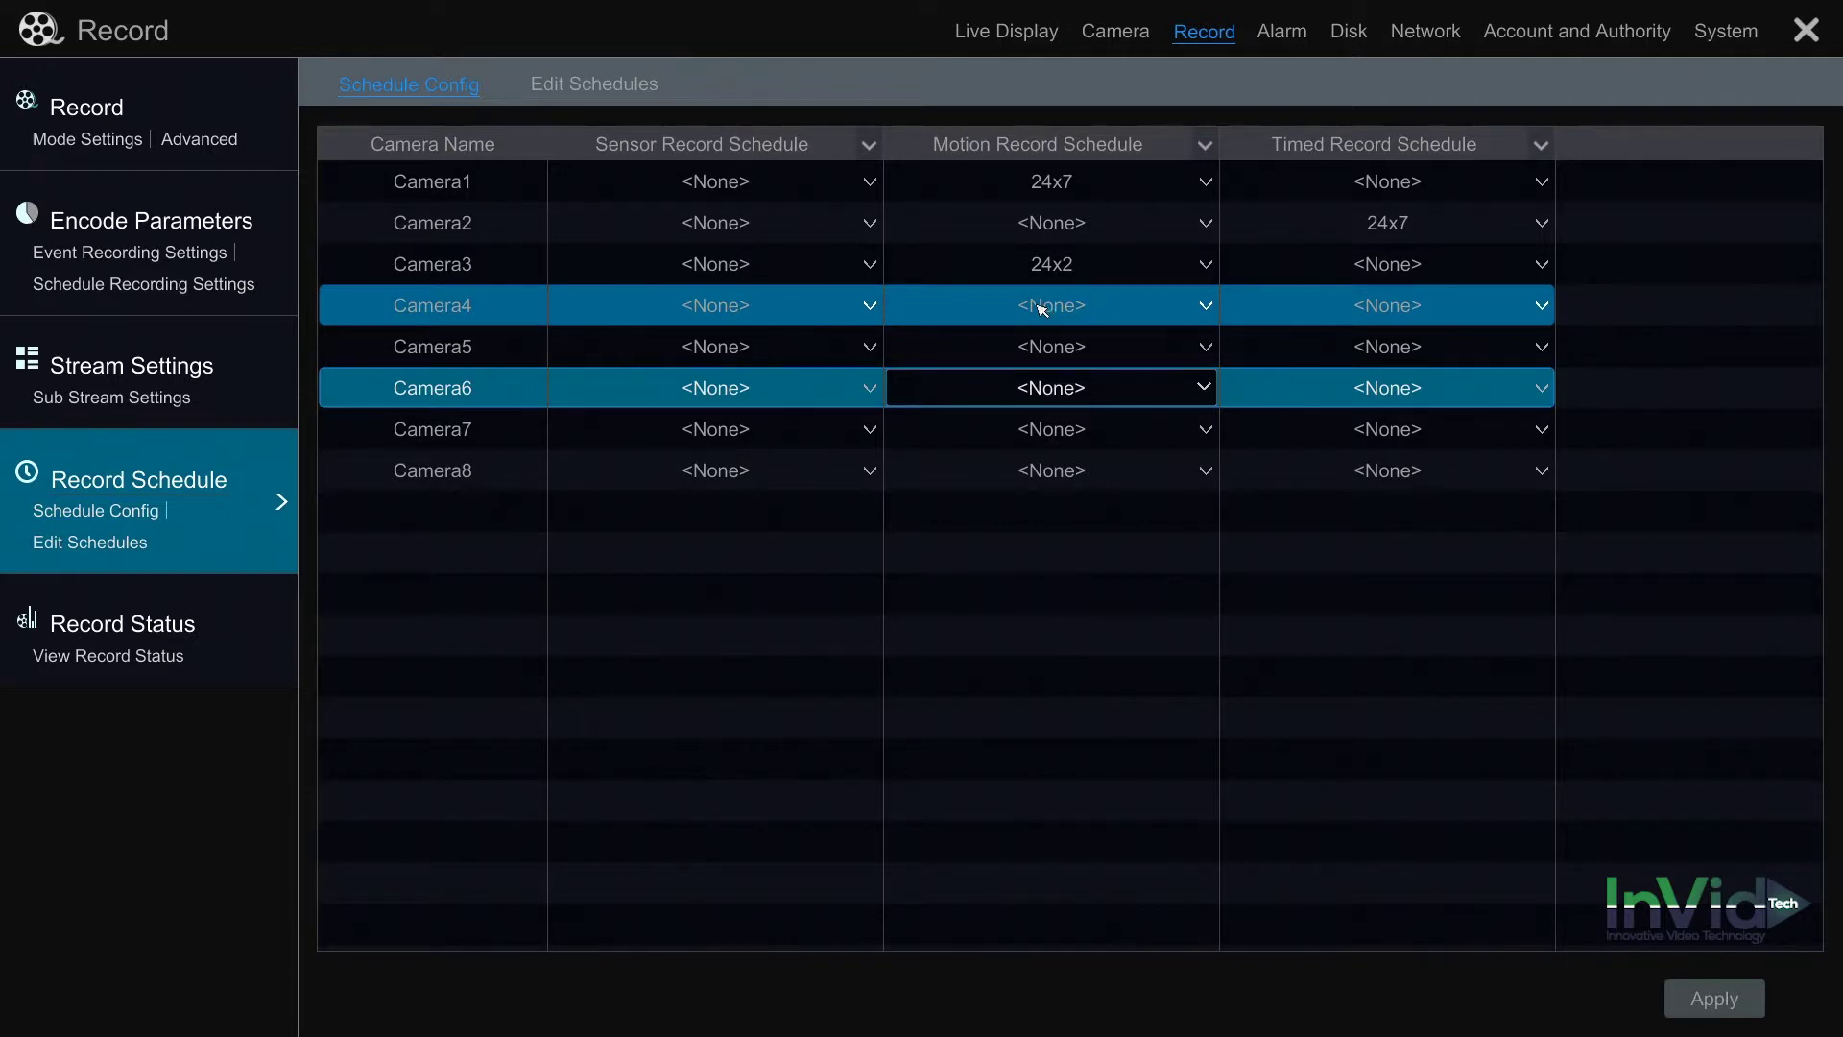
Give Camera4 24x7 motion and timed schedules, apply, and go to Edit Schedules.
left_click(1039, 307)
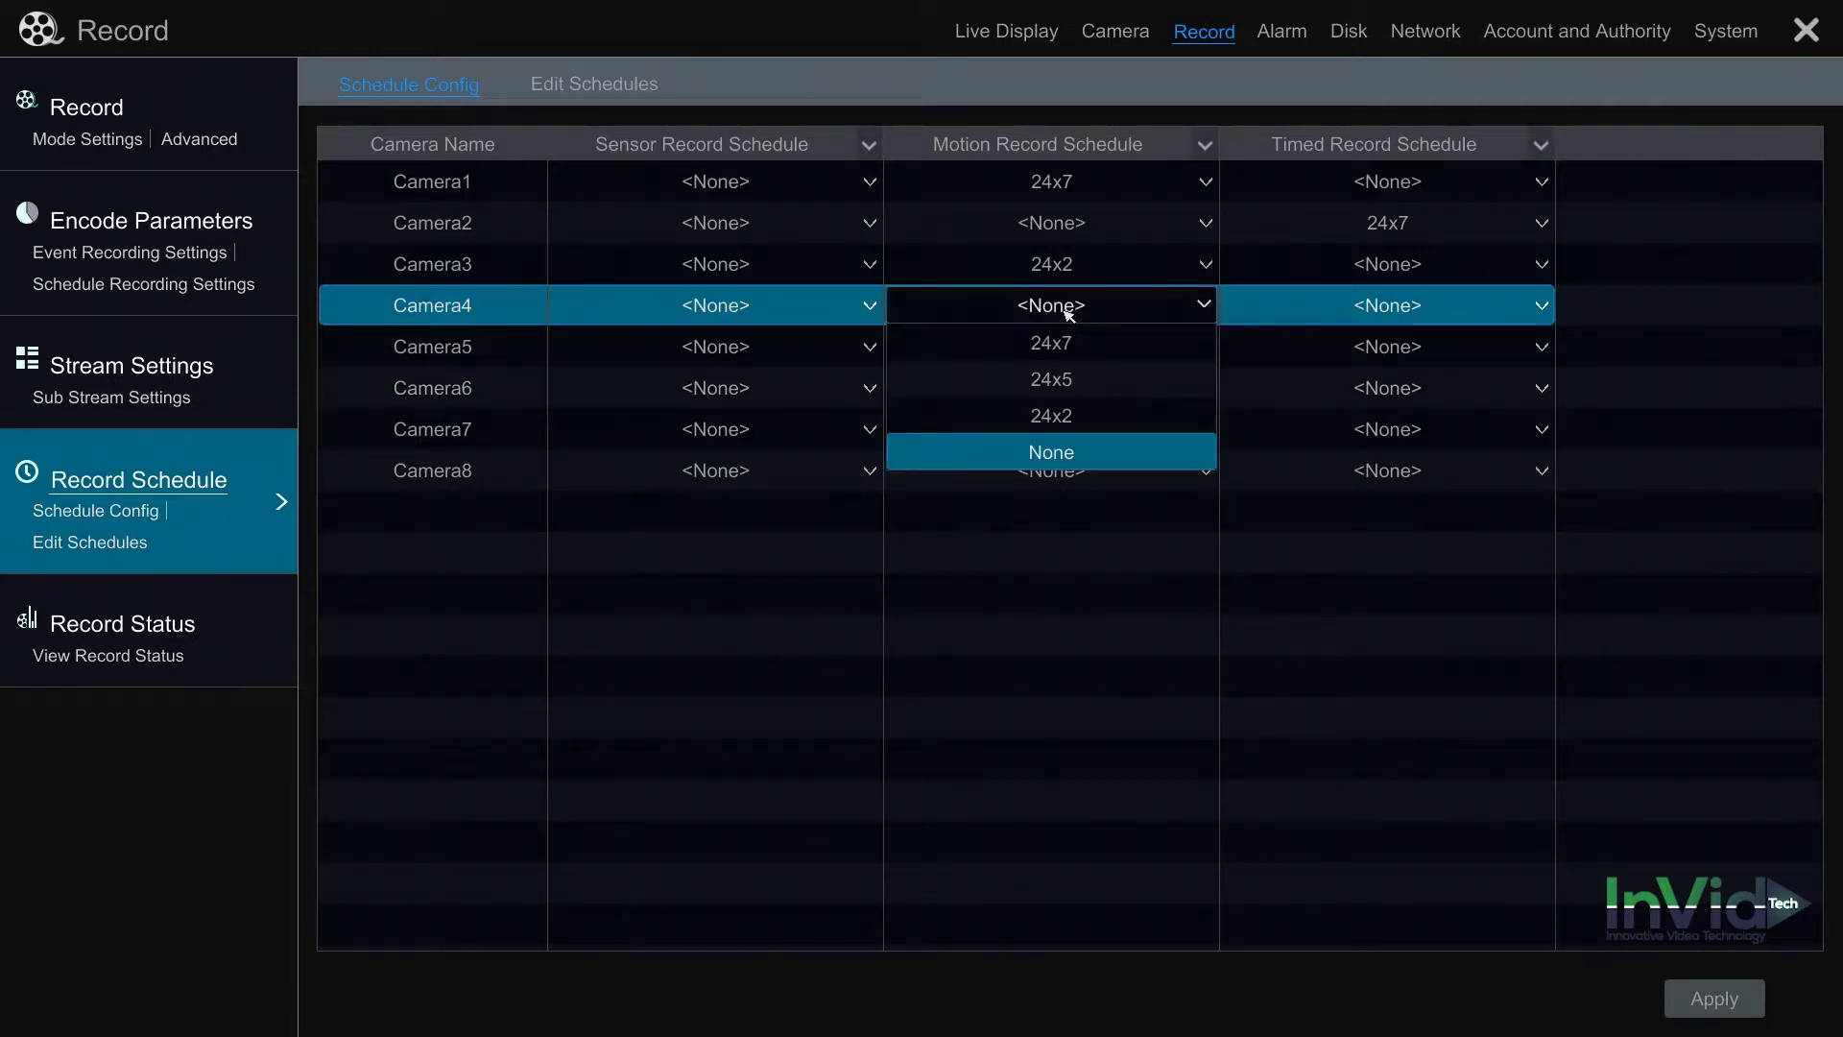
left_click(1064, 338)
left_click(1317, 309)
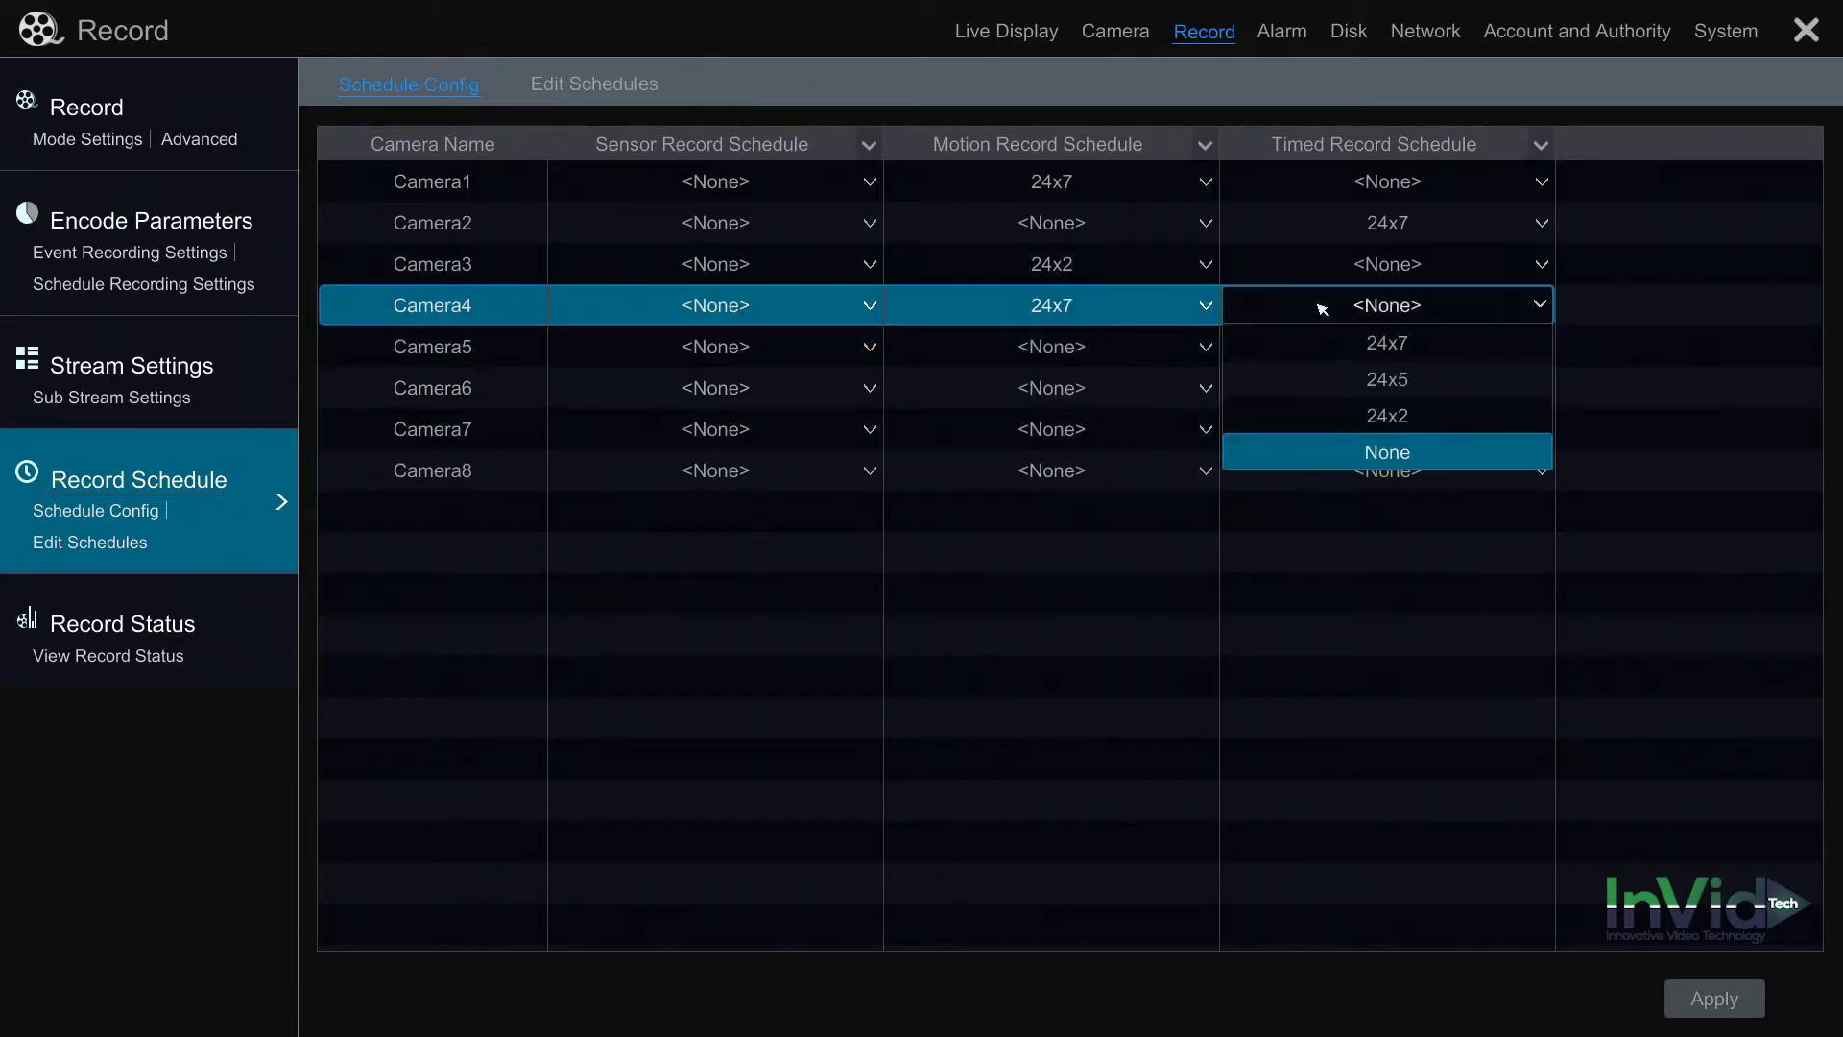
left_click(1390, 341)
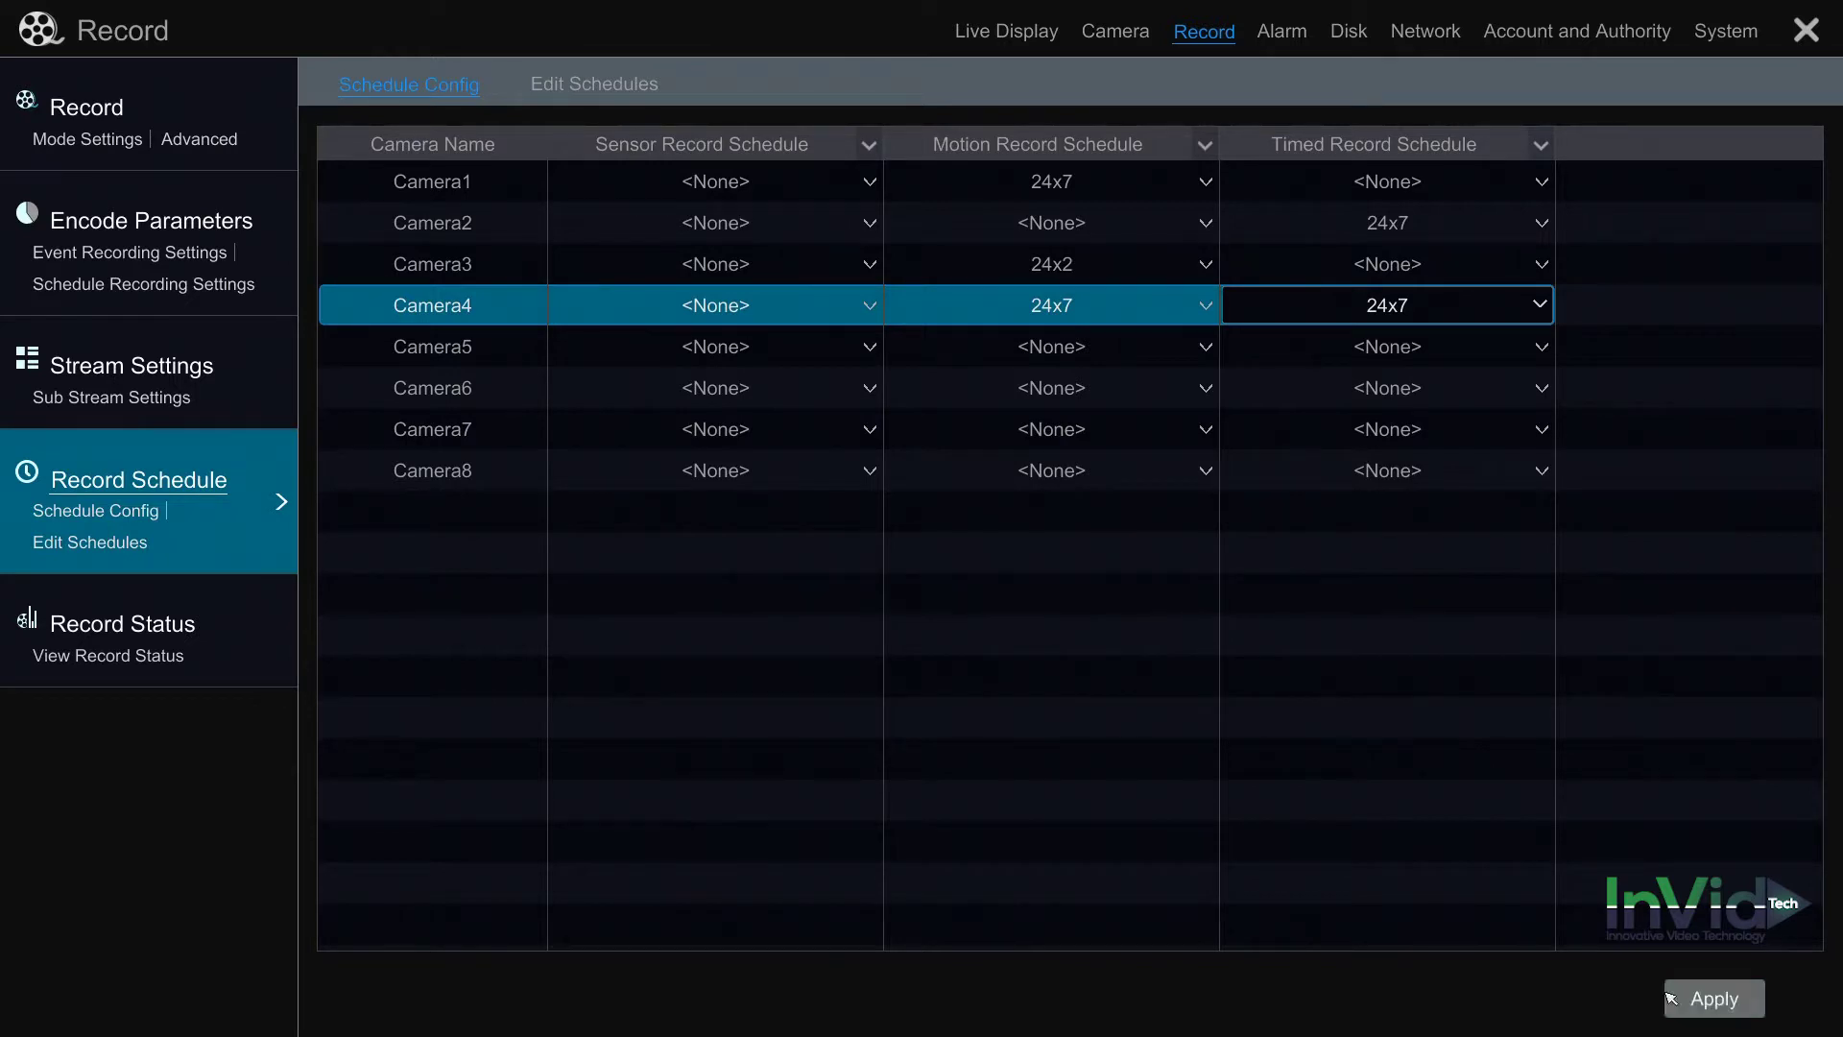
left_click(1701, 998)
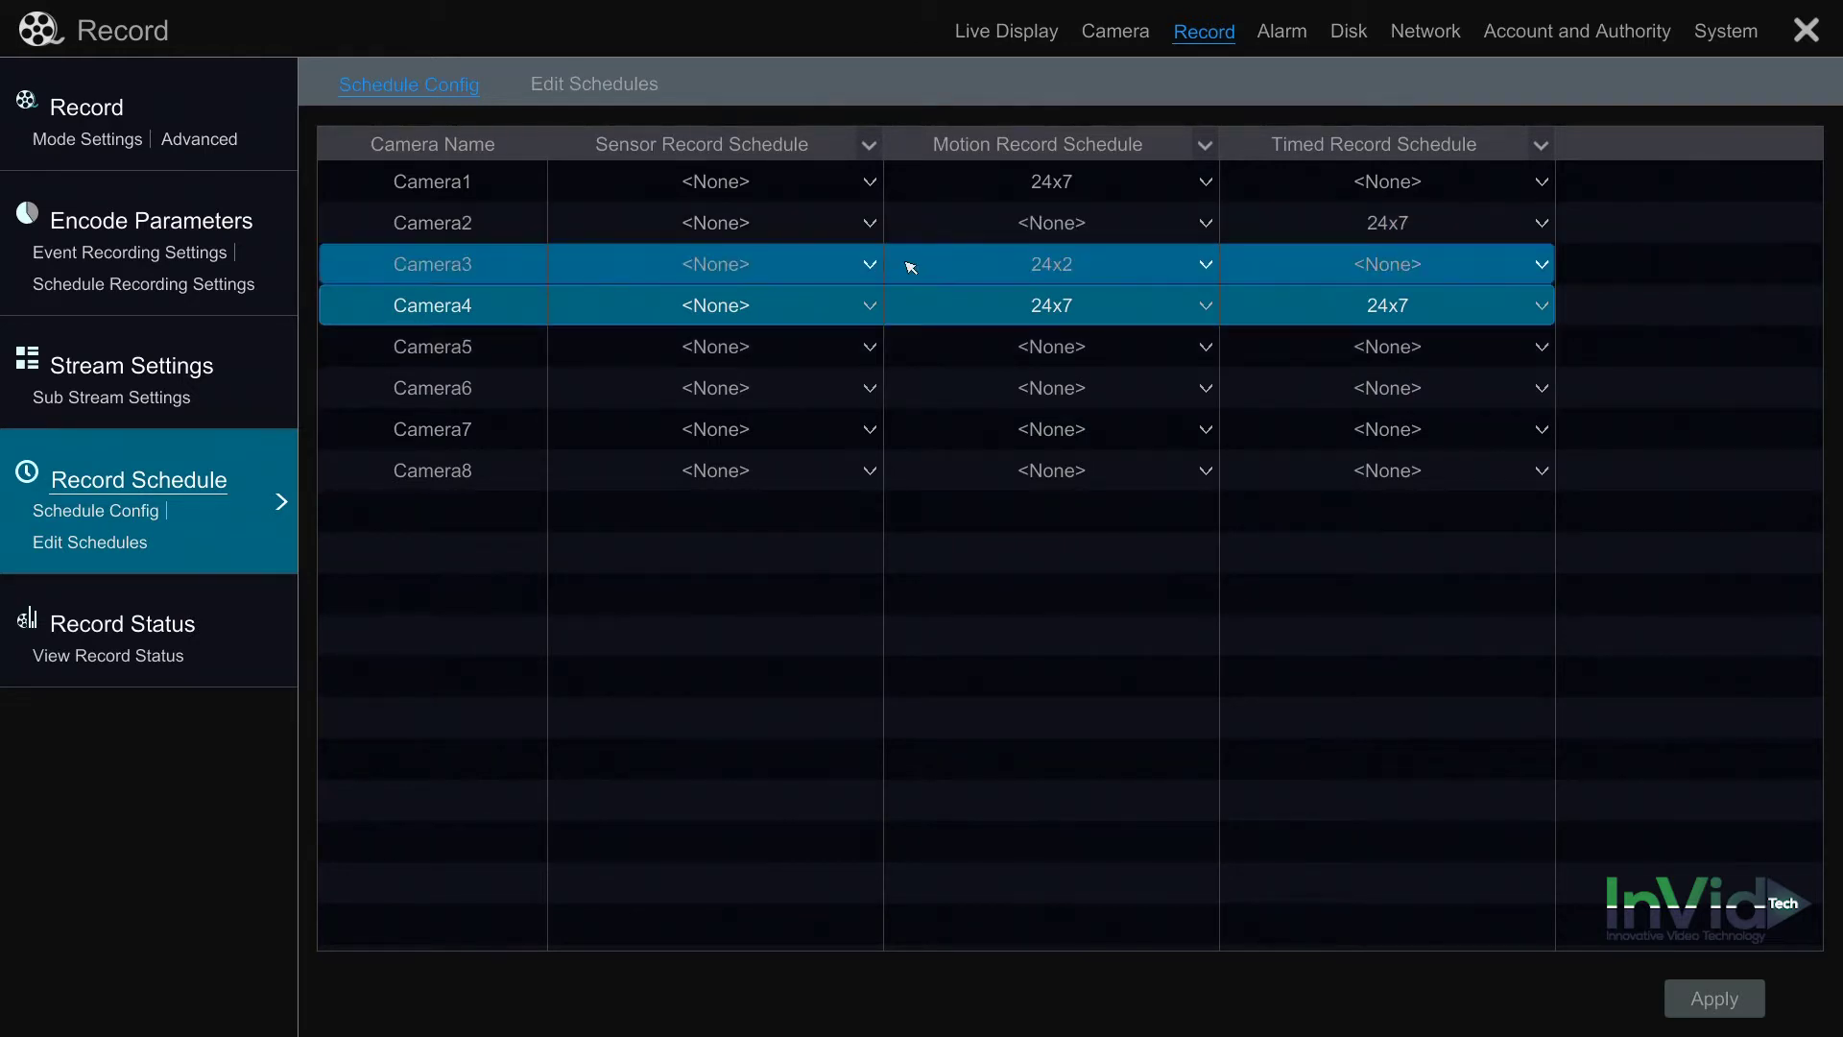
left_click(597, 86)
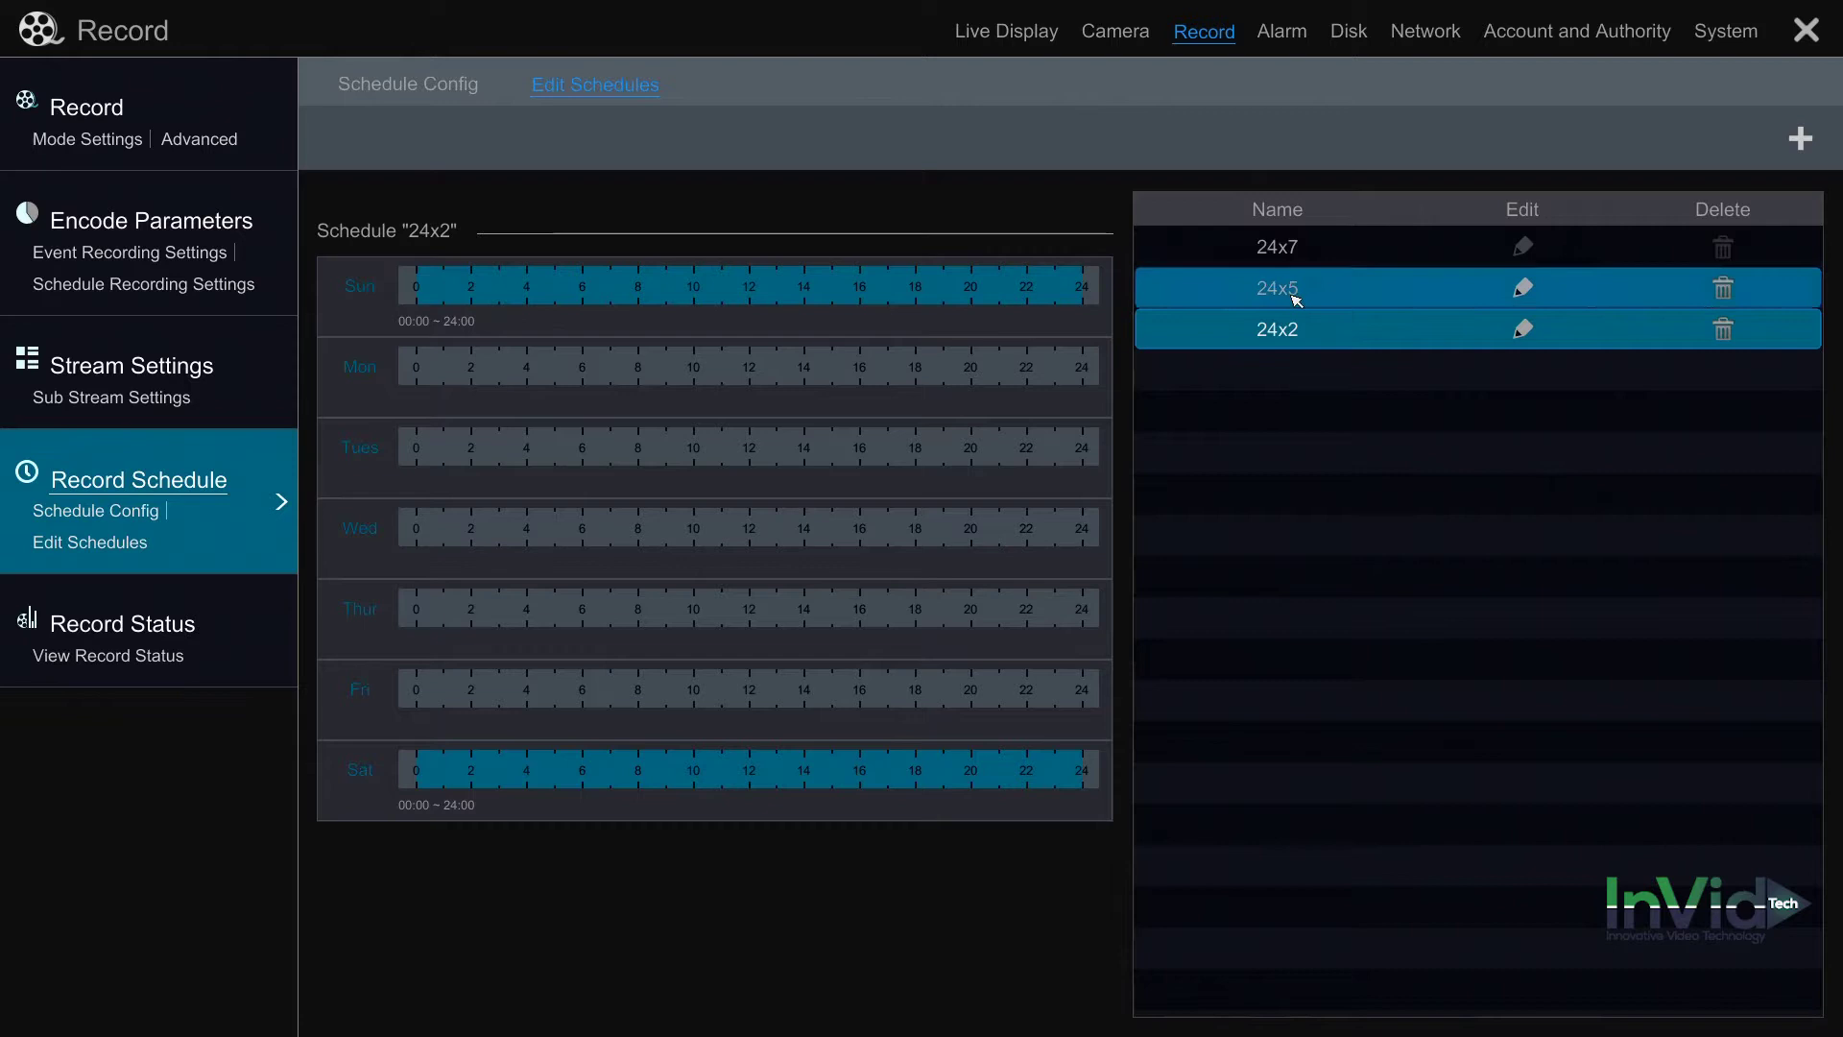
Compare schedule coverage: 24x7 every day, 24x5 Monday–Friday, 24x2 Sunday and Saturday.
left_click(1296, 254)
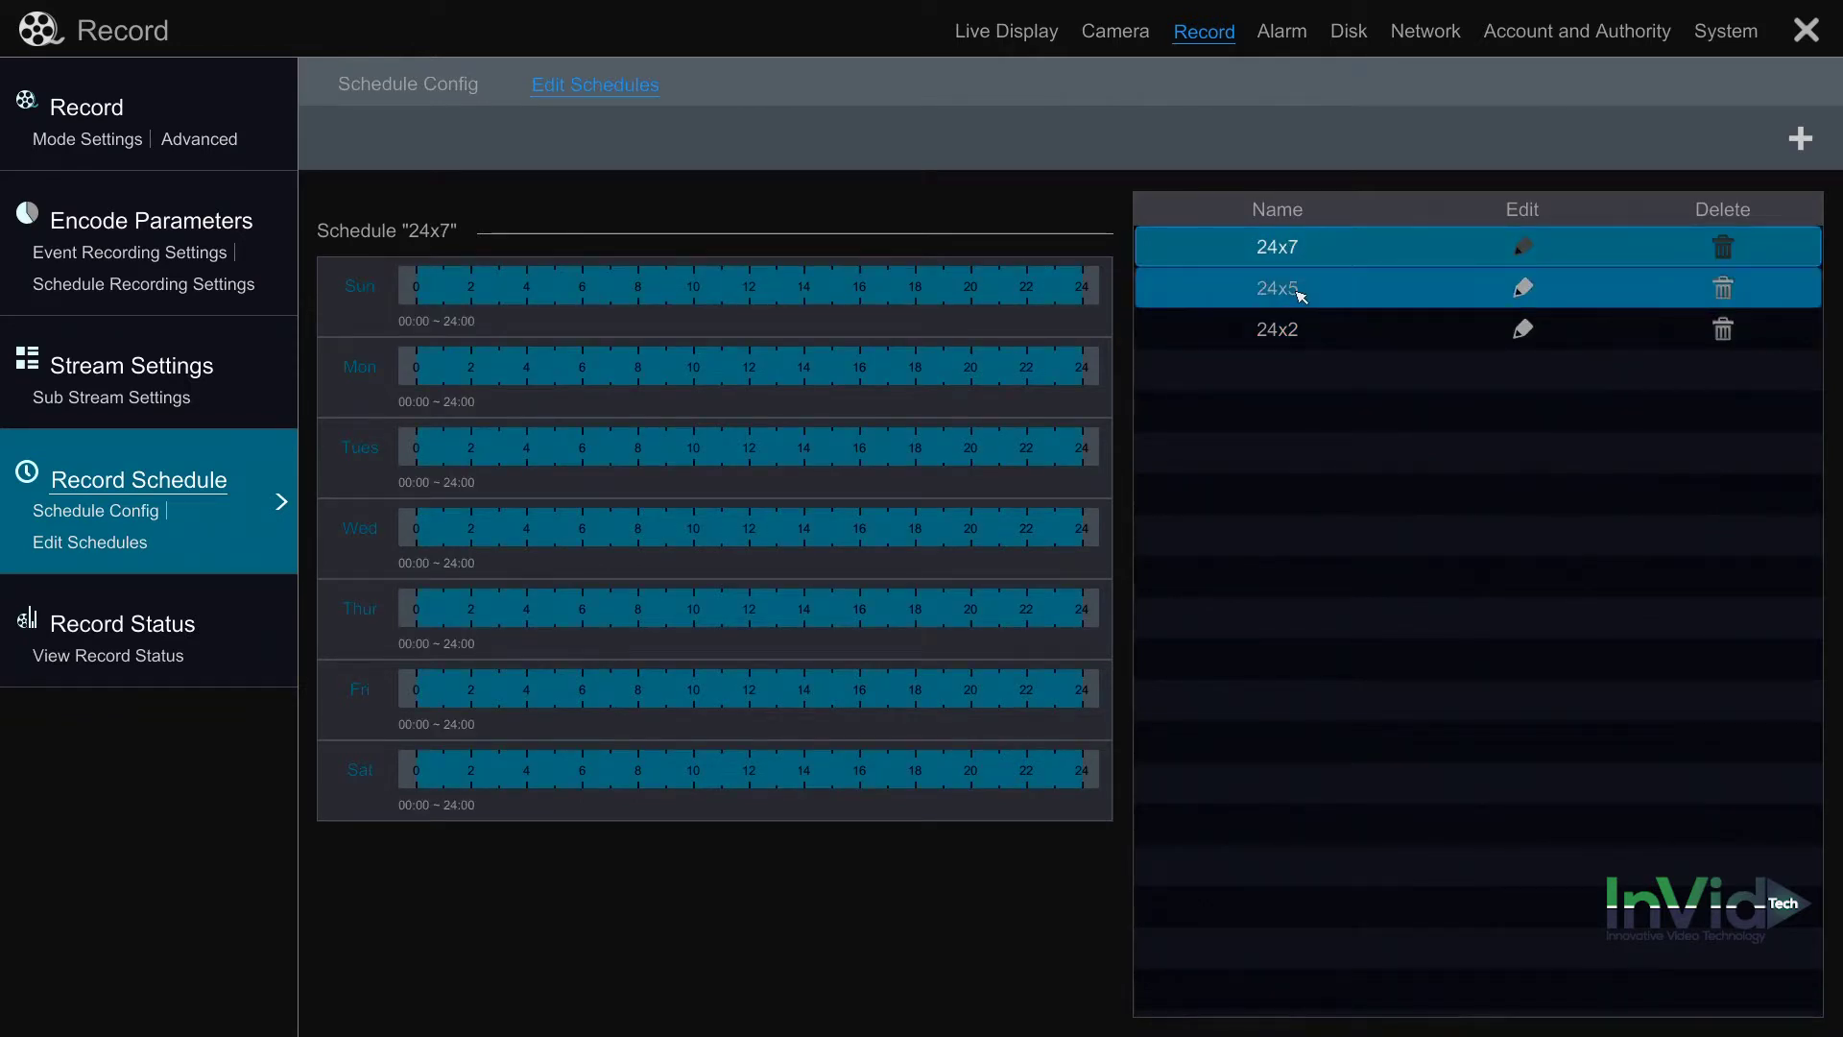
left_click(1317, 302)
left_click(1310, 332)
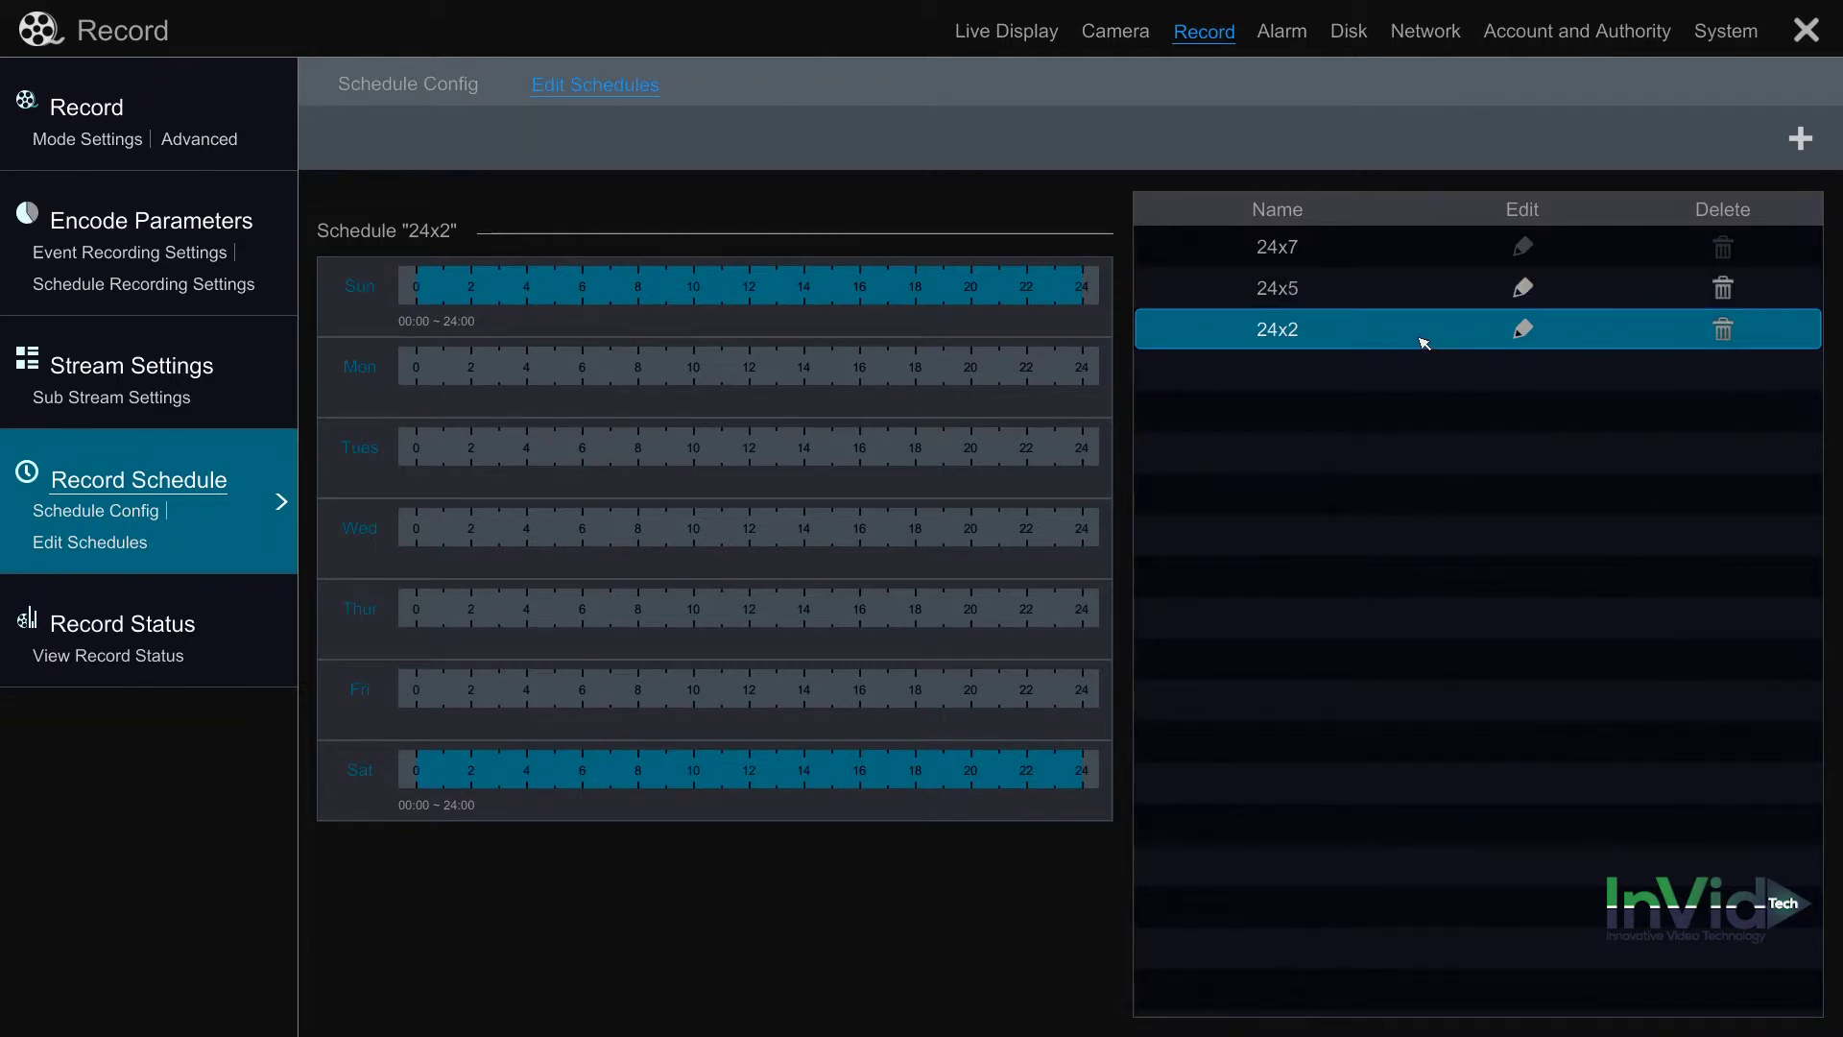
left_click(1265, 292)
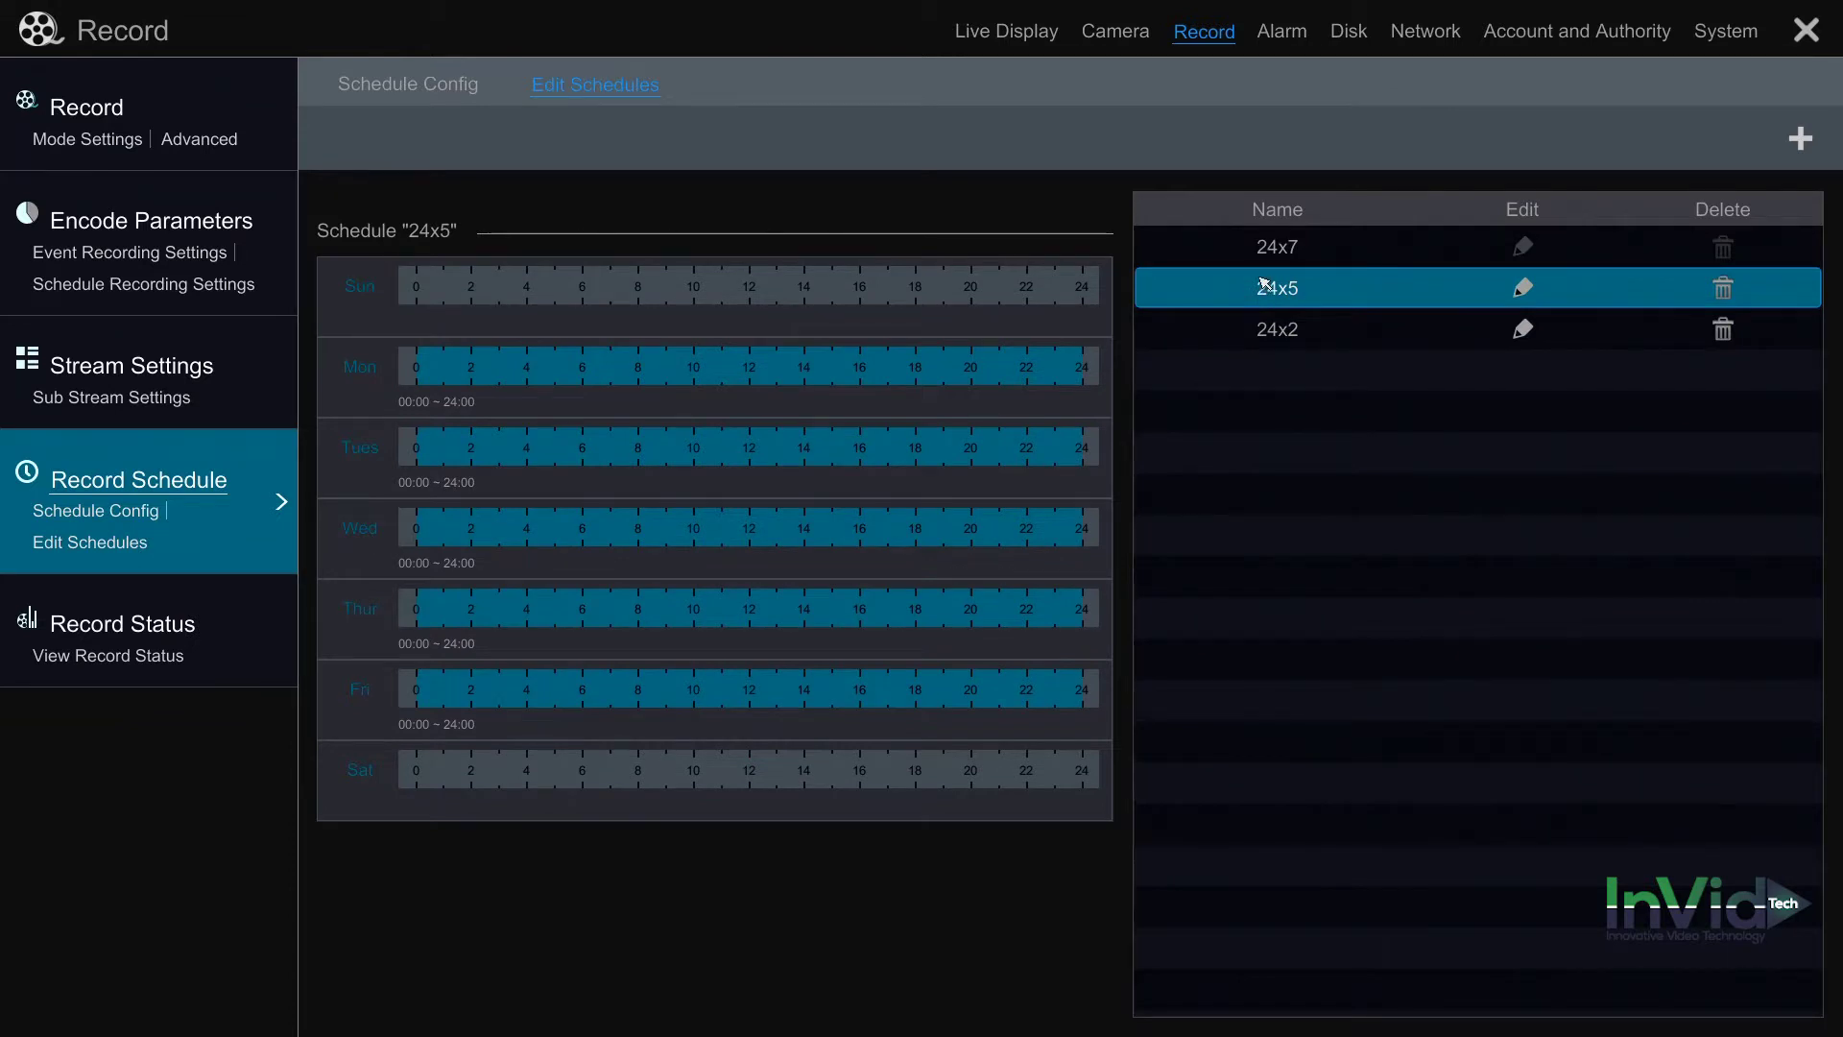
left_click(1269, 251)
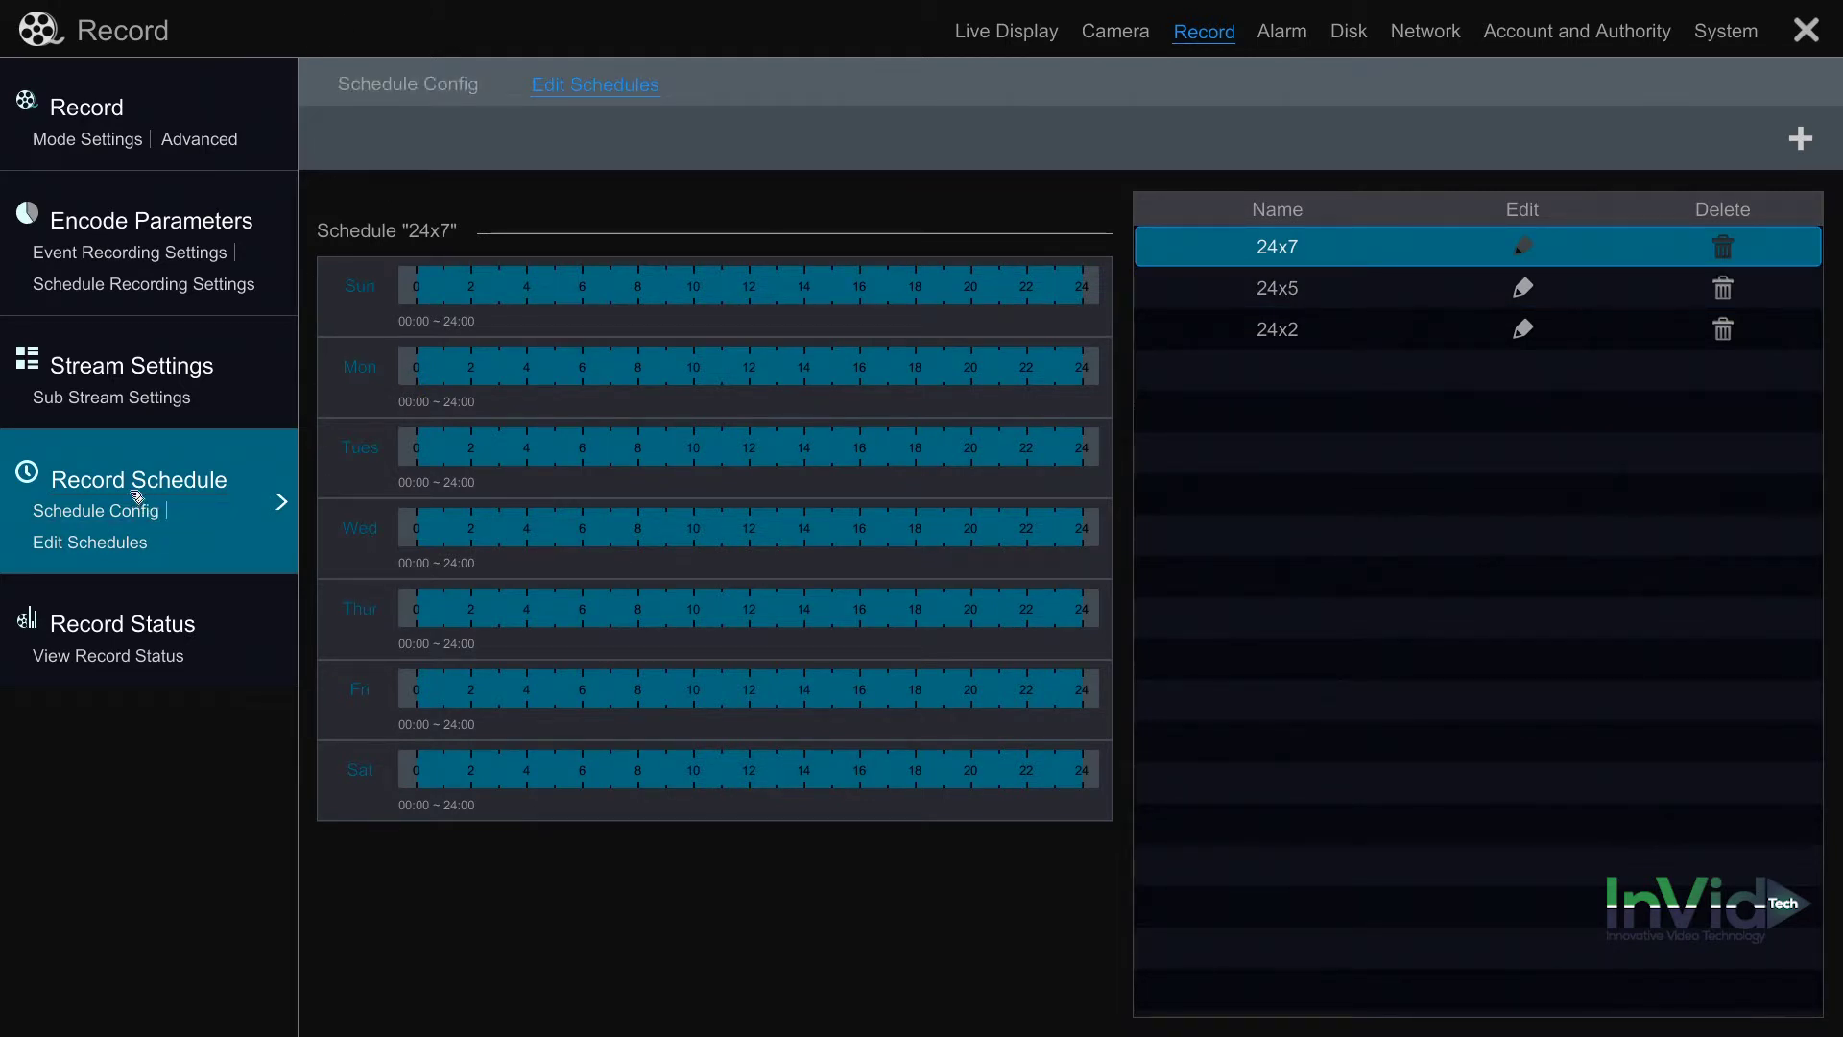
Open Encode Parameters and review Camera1–8 event recording encode settings.
left_click(146, 235)
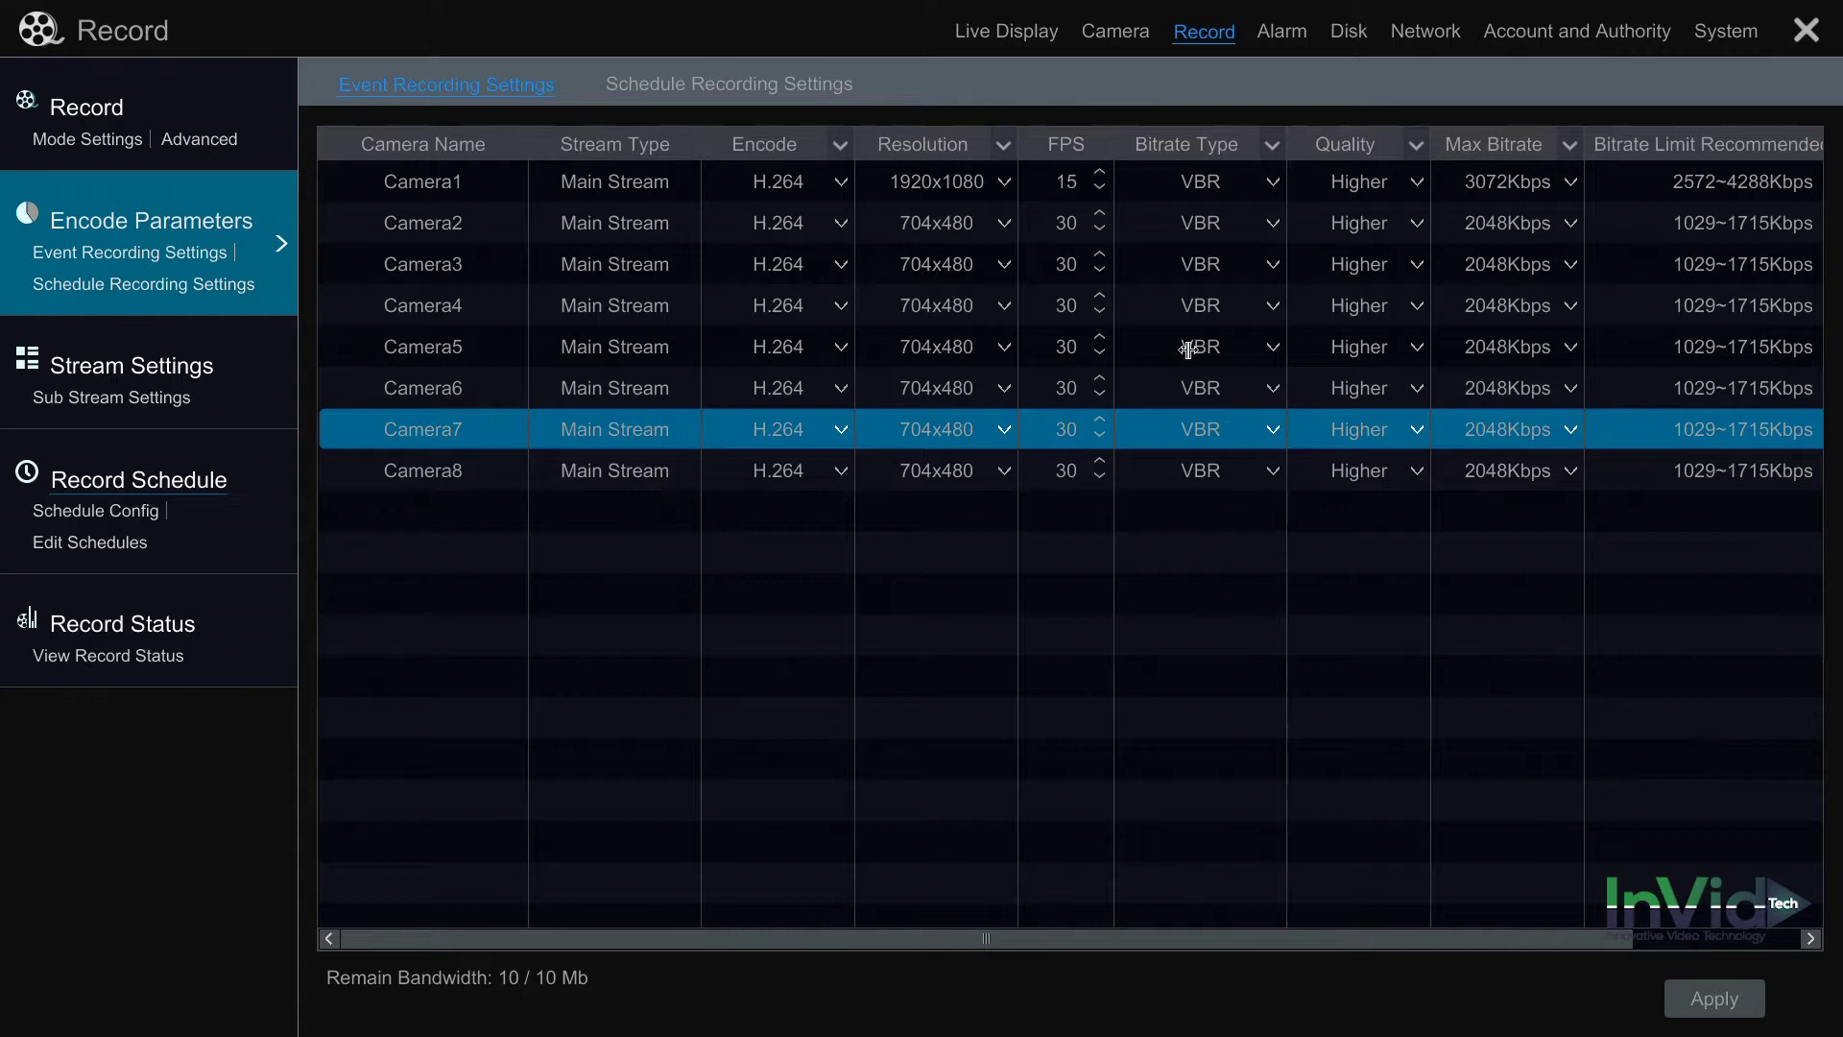
left_click(696, 87)
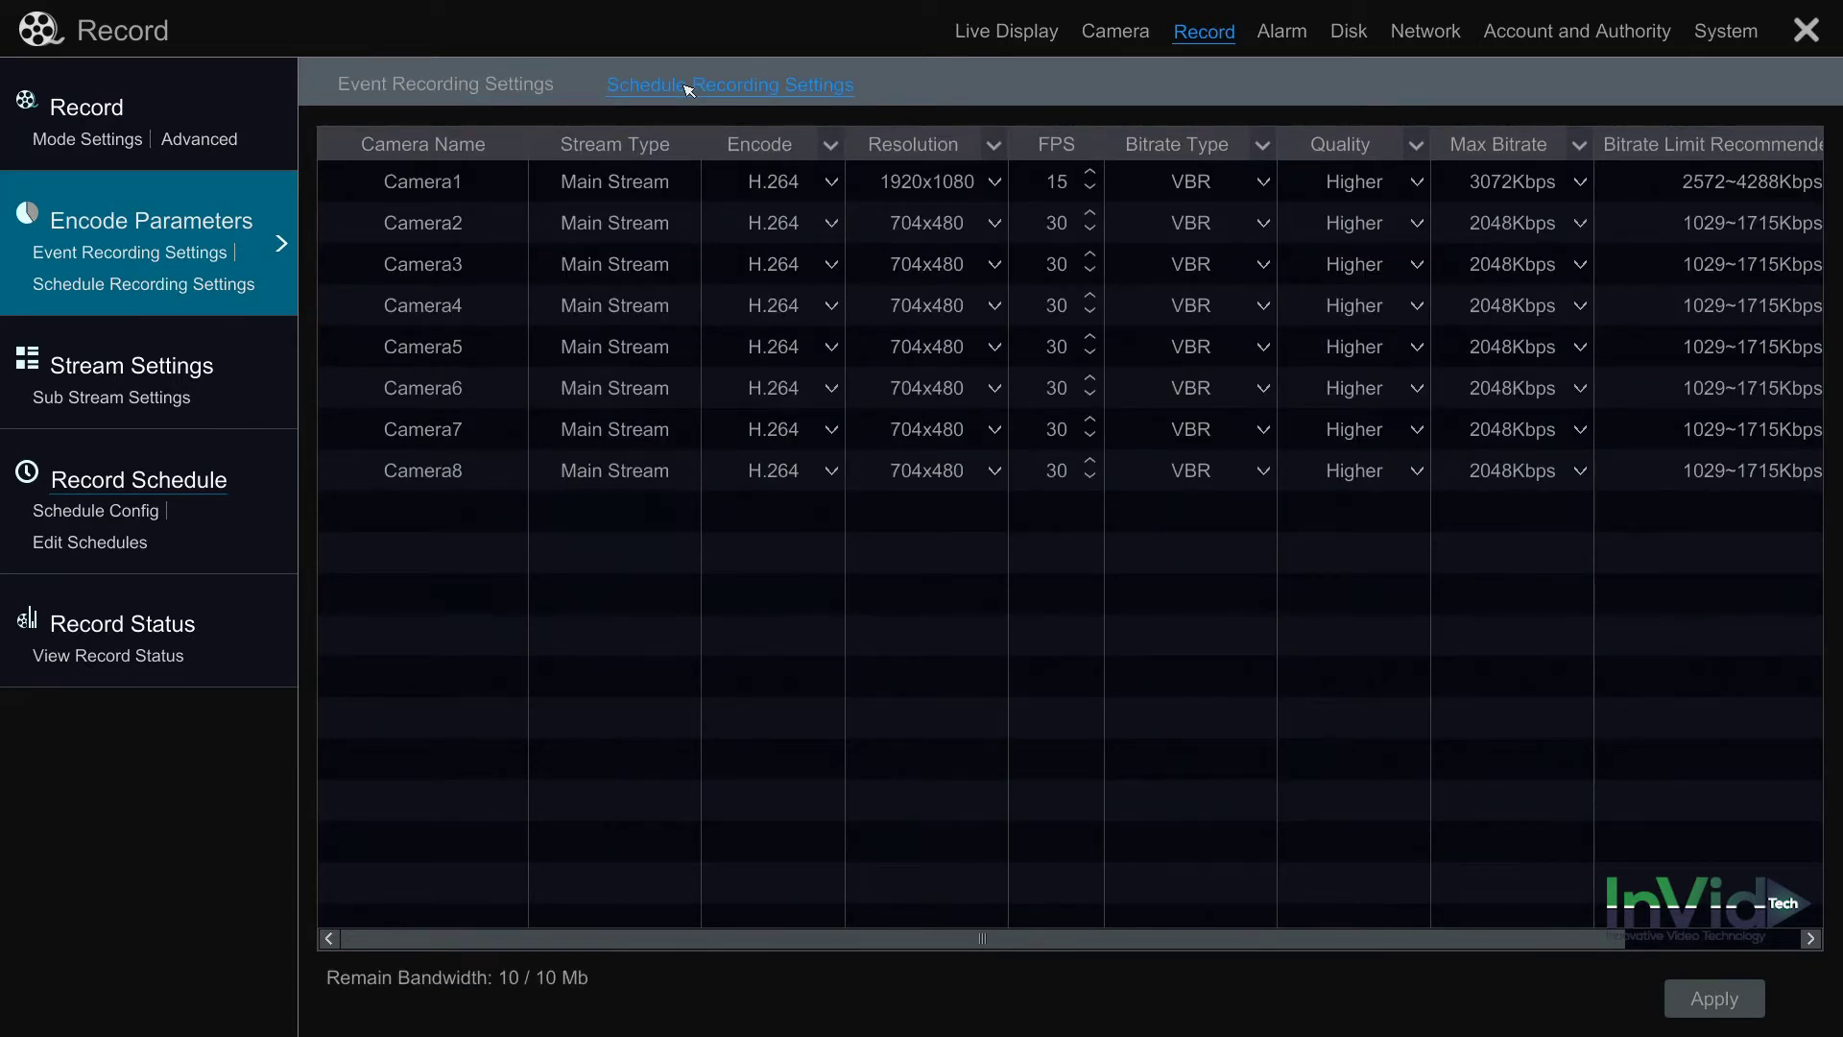
left_click(507, 87)
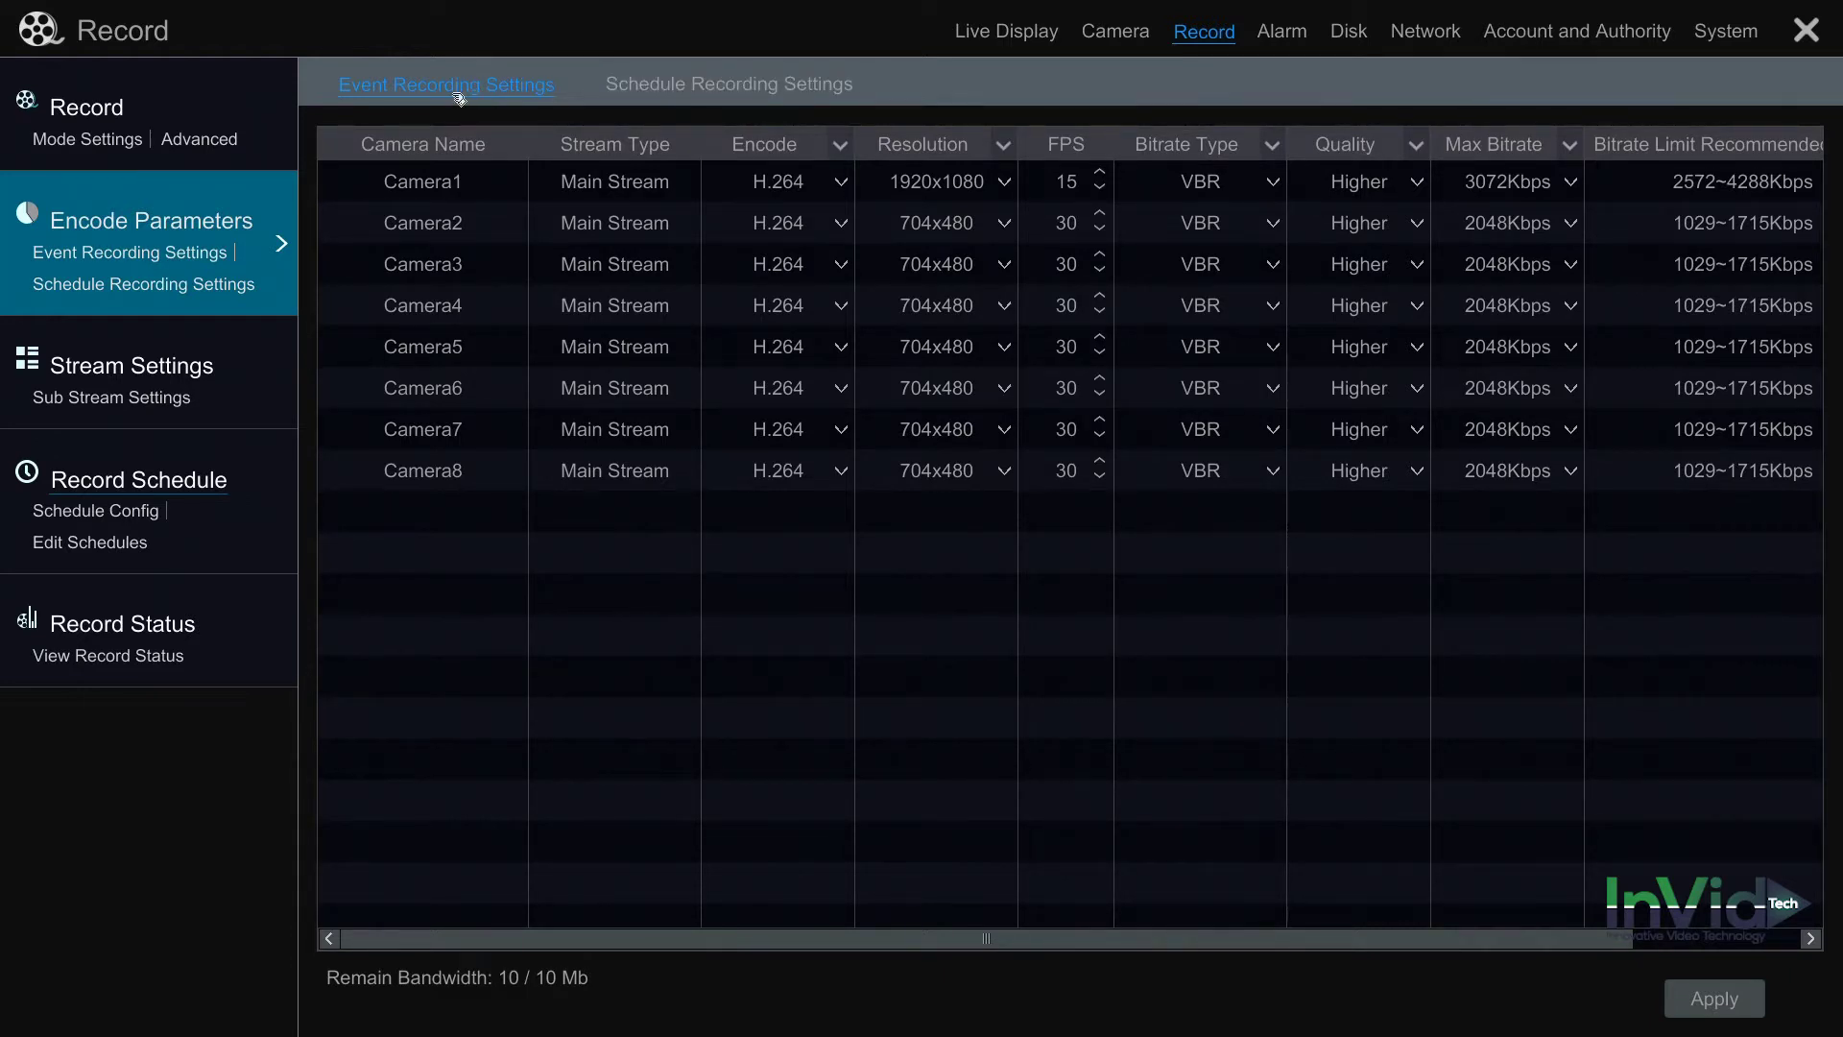
left_click(441, 313)
left_click(452, 232)
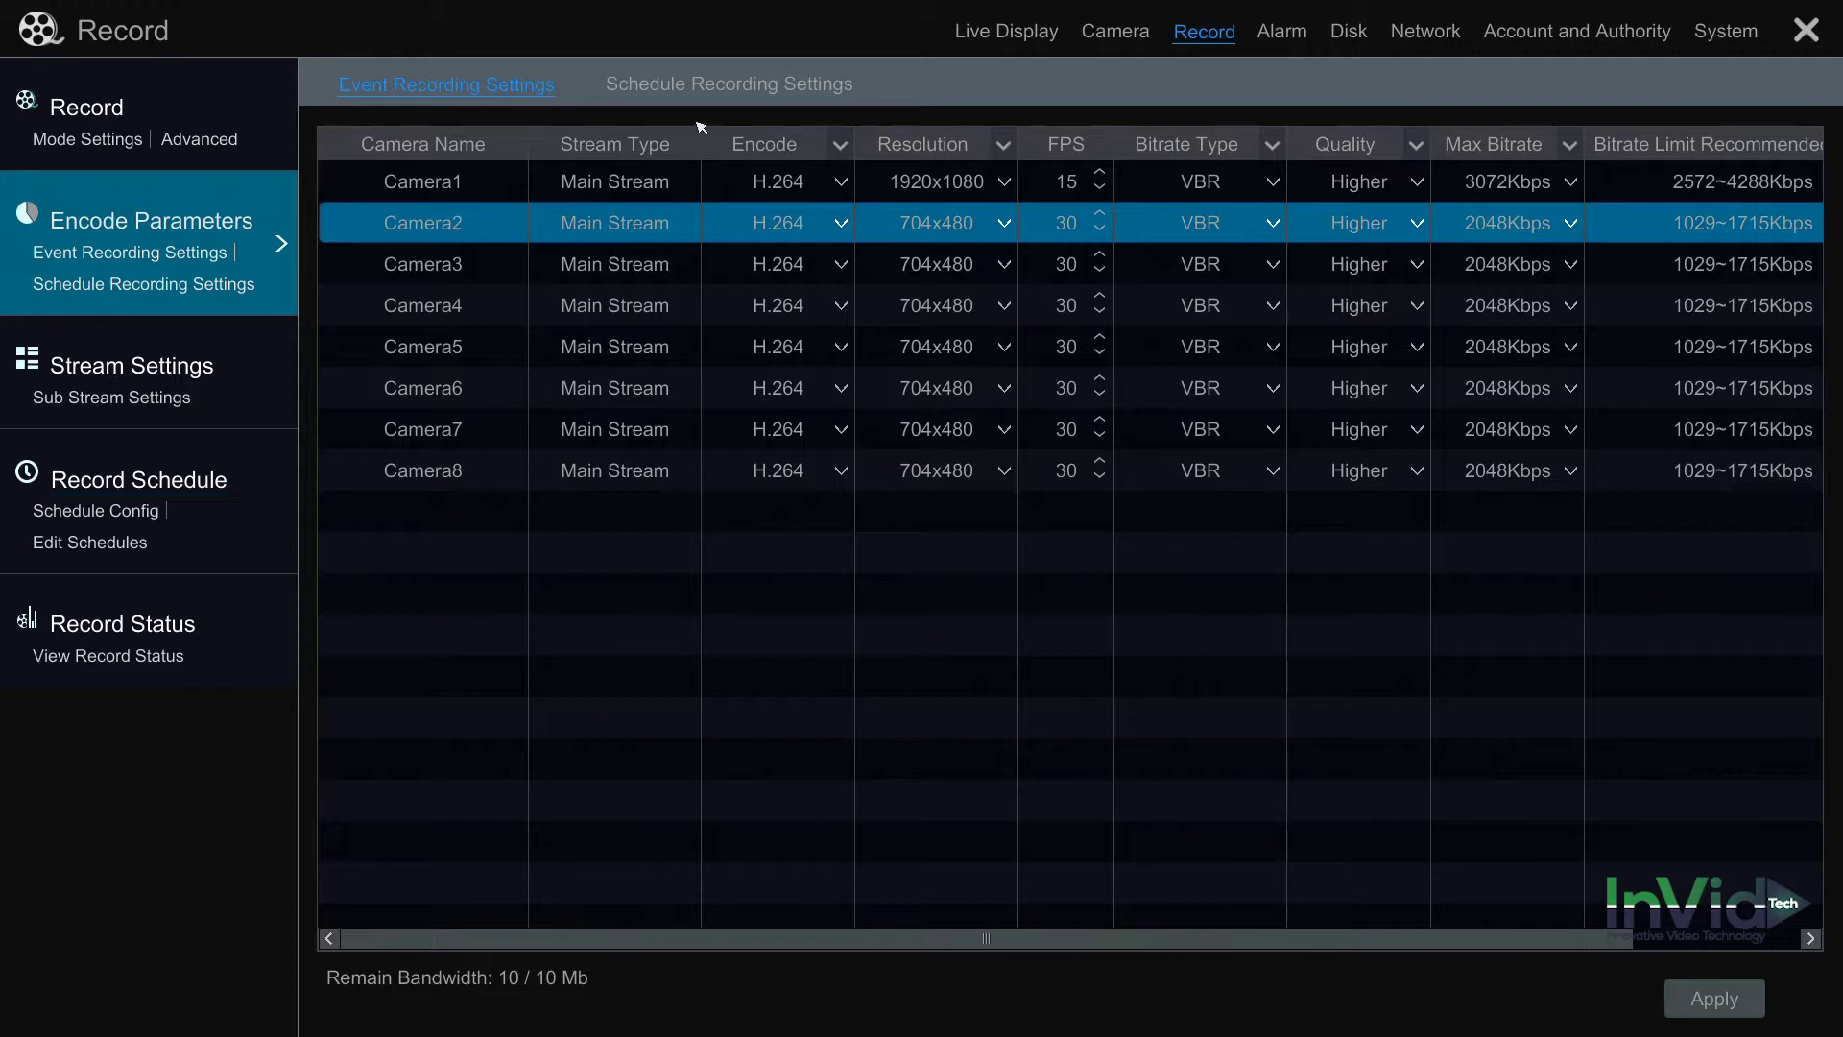
Compare scheduled recording encode values, then return to event settings (Camera1 1920x1080, 15 fps, 3072Kbps).
left_click(703, 88)
left_click(718, 380)
left_click(725, 273)
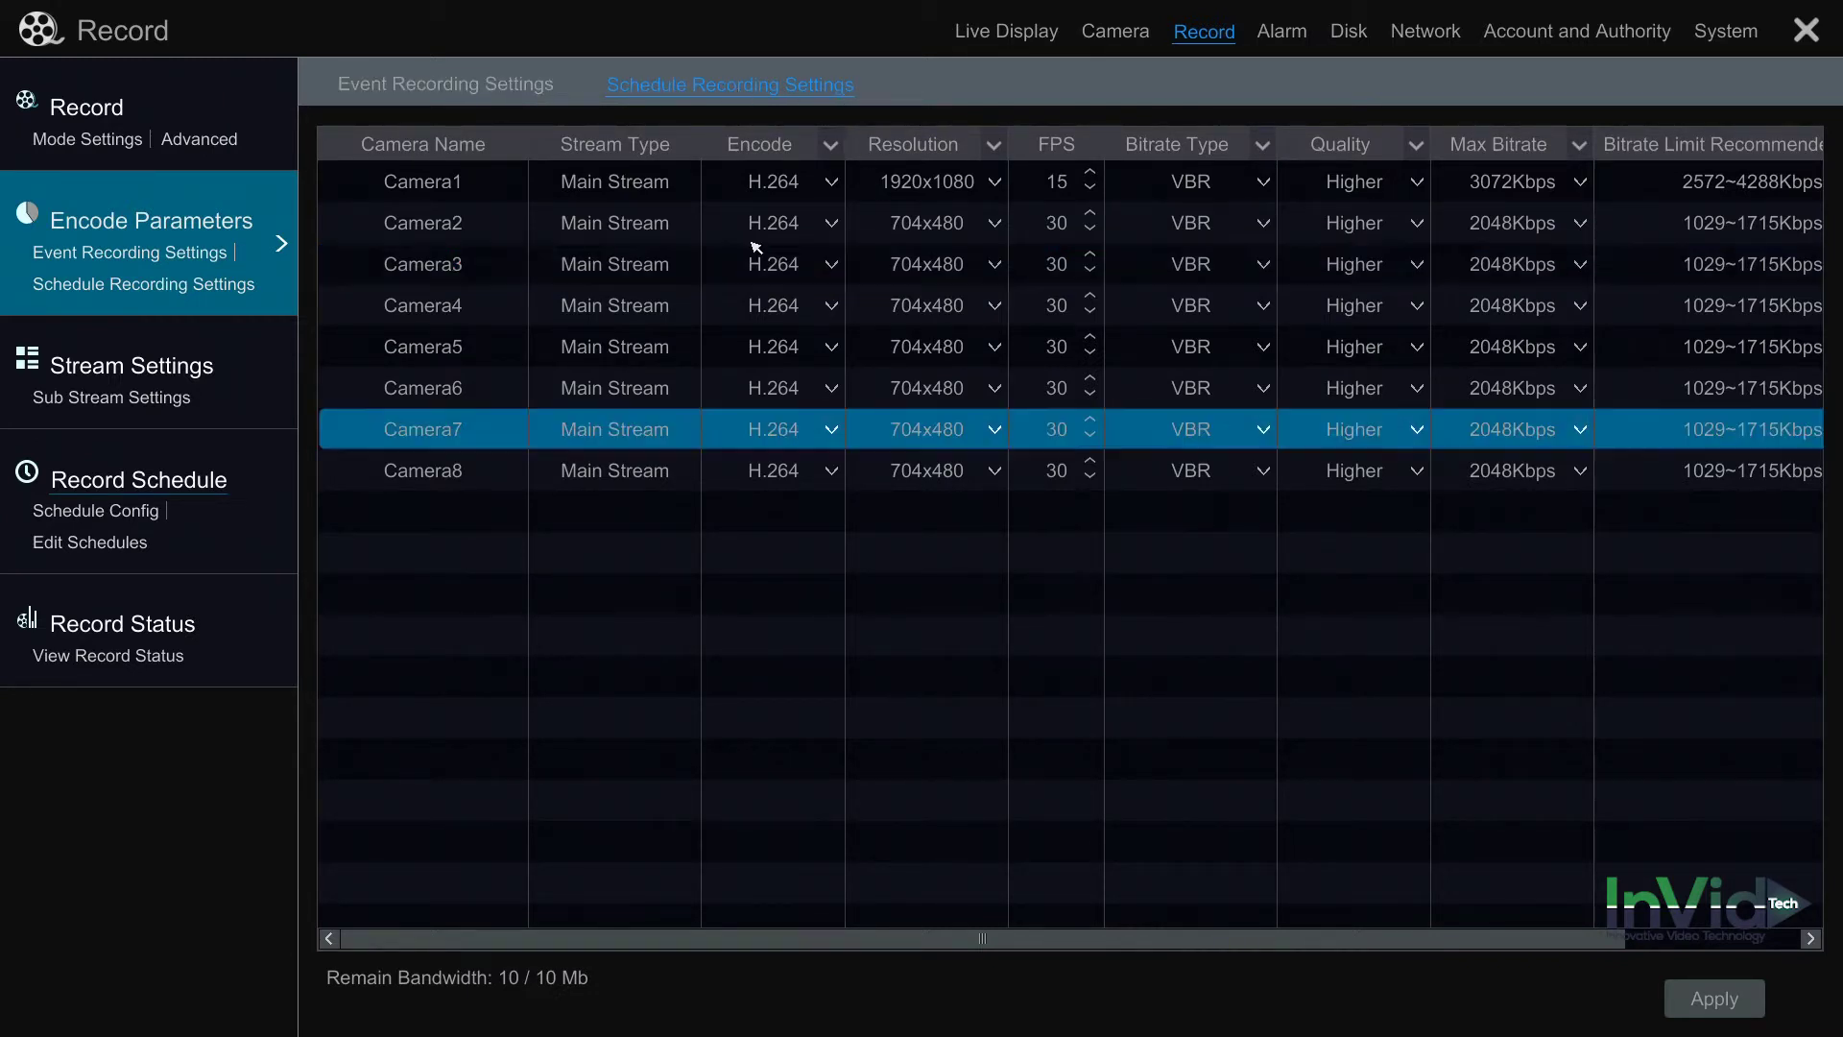
left_click(452, 88)
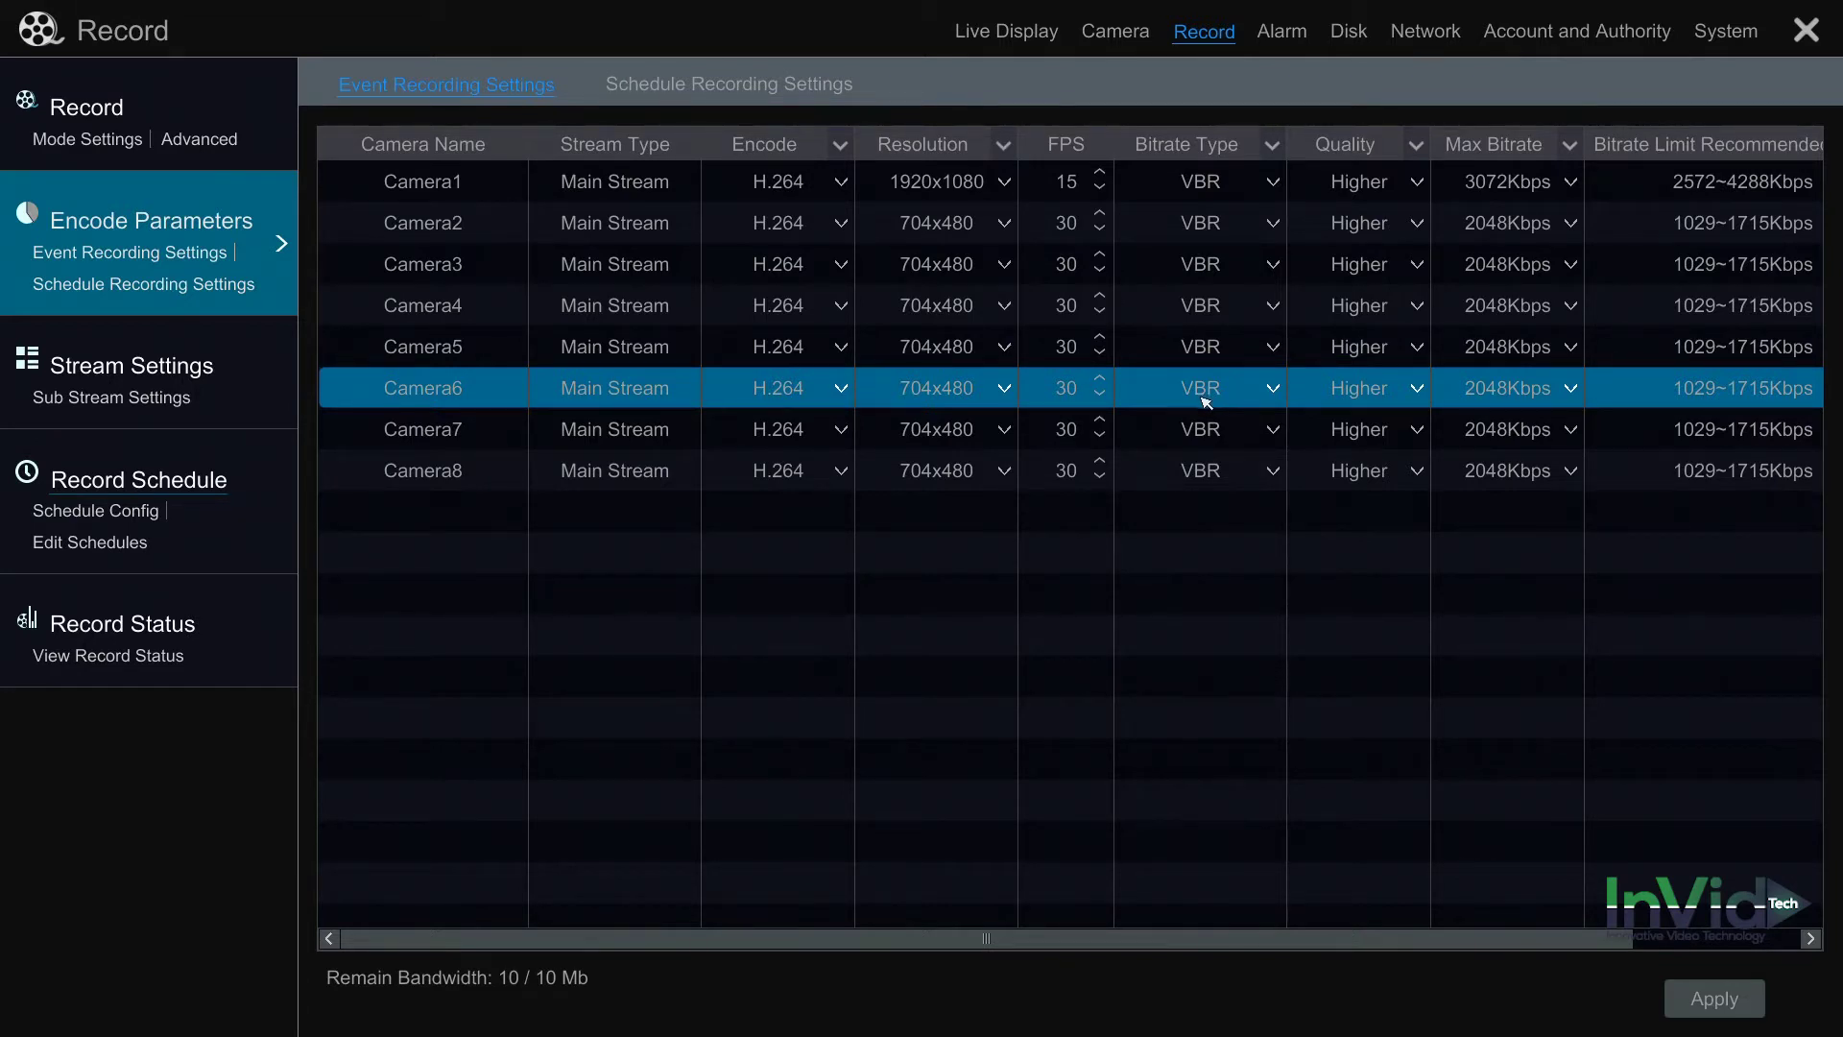
left_click(1197, 346)
left_click(1198, 380)
Review Camera1–8 sub-stream settings keeping Camera8 at 704x480, then view Record Status.
left_click(161, 358)
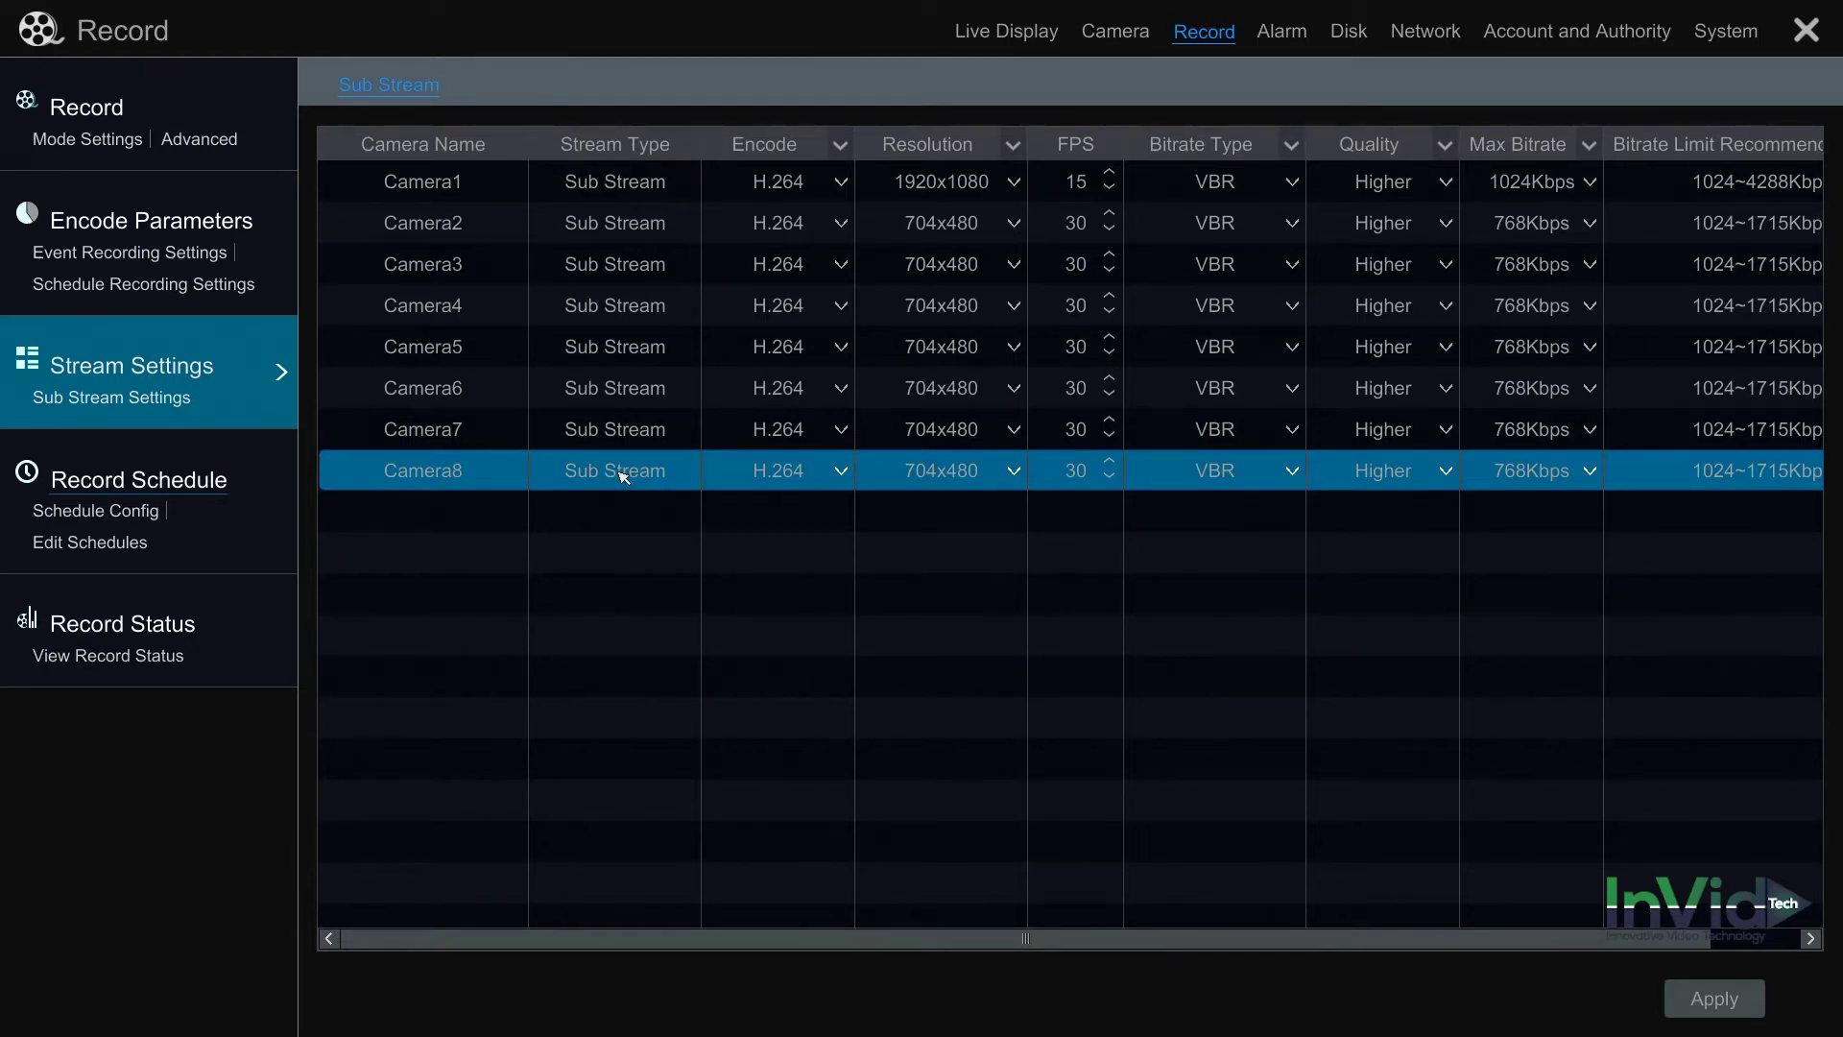
left_click(943, 486)
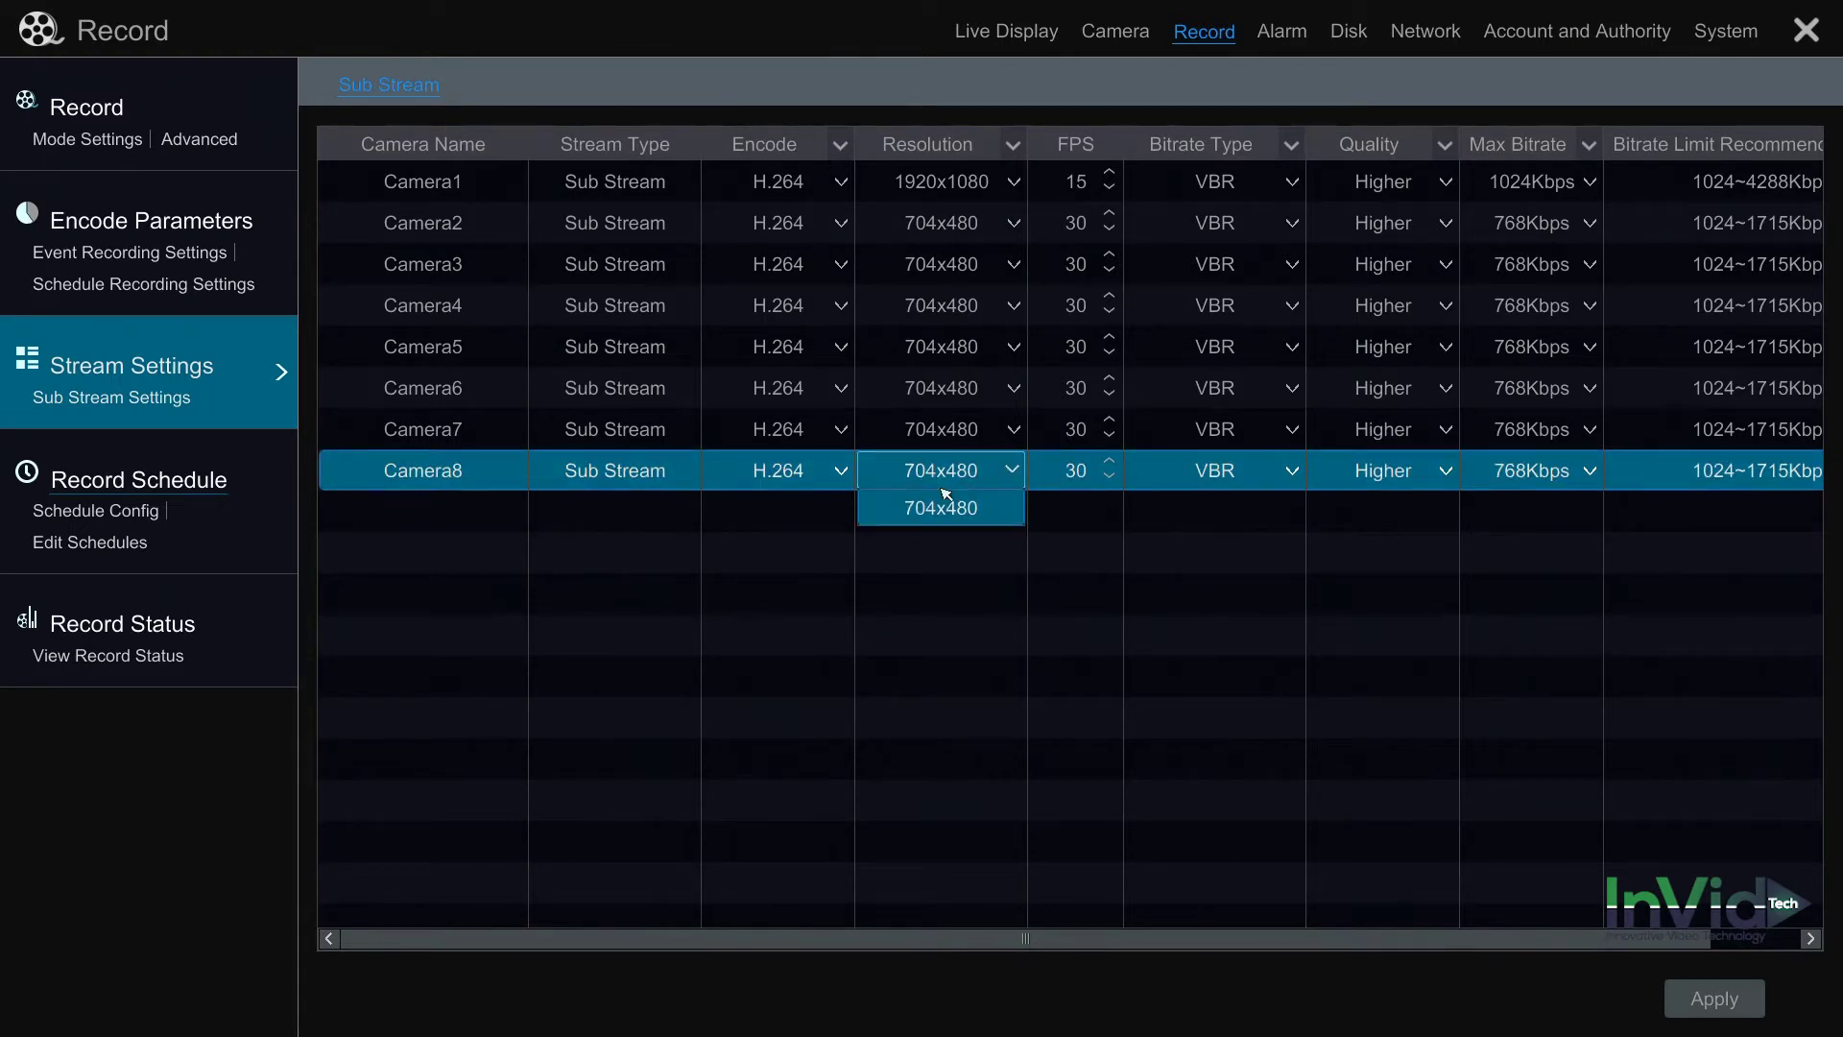
left_click(946, 498)
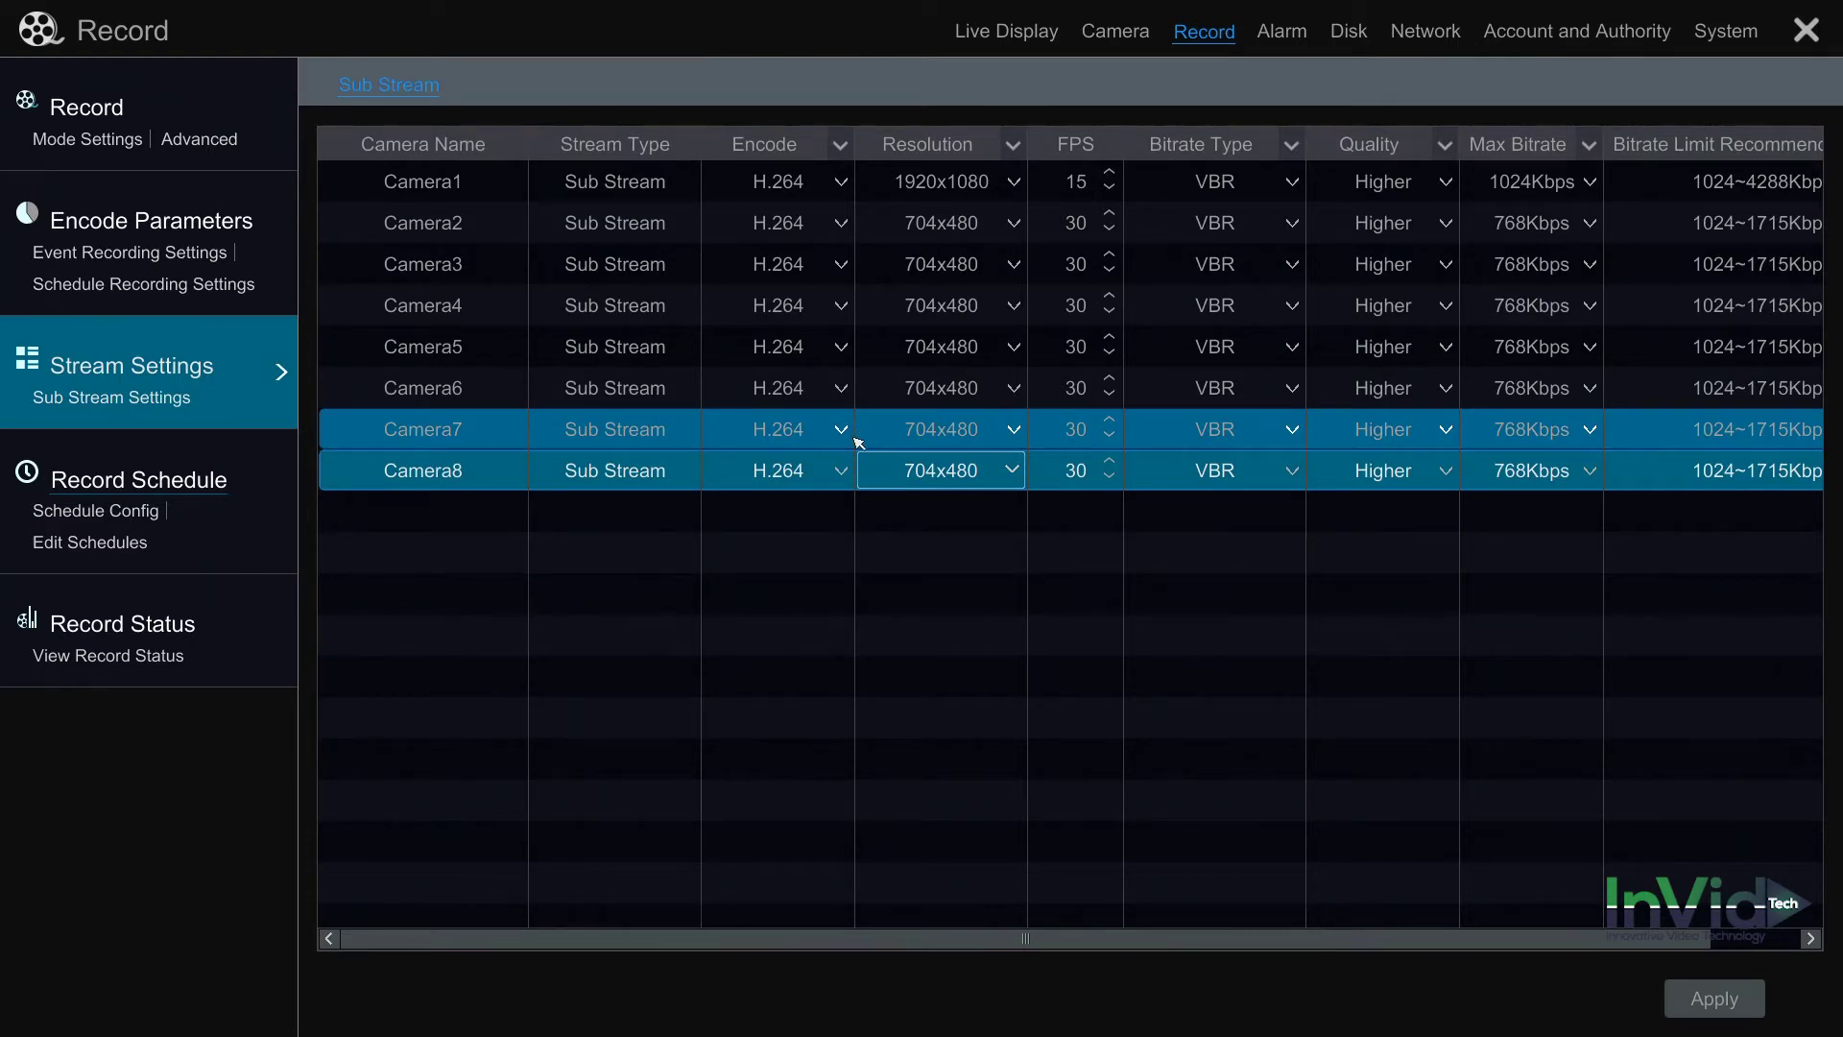
left_click(809, 456)
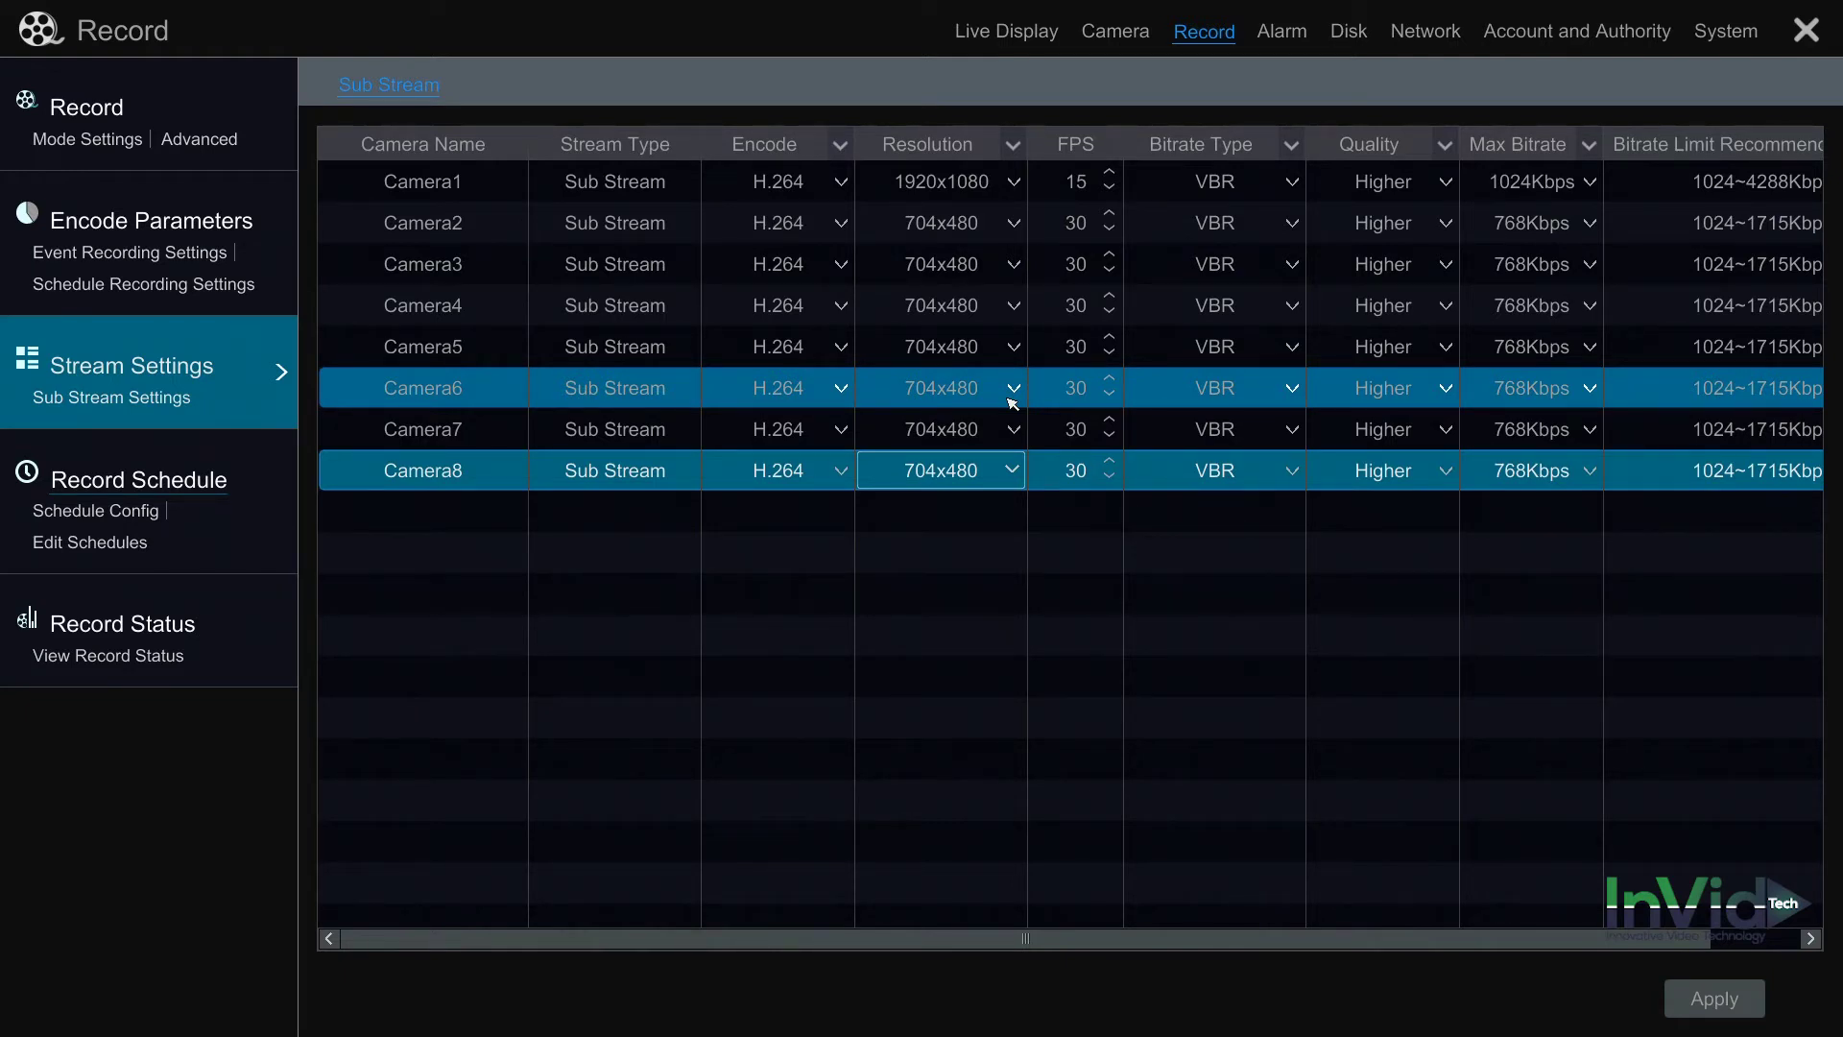
left_click(111, 642)
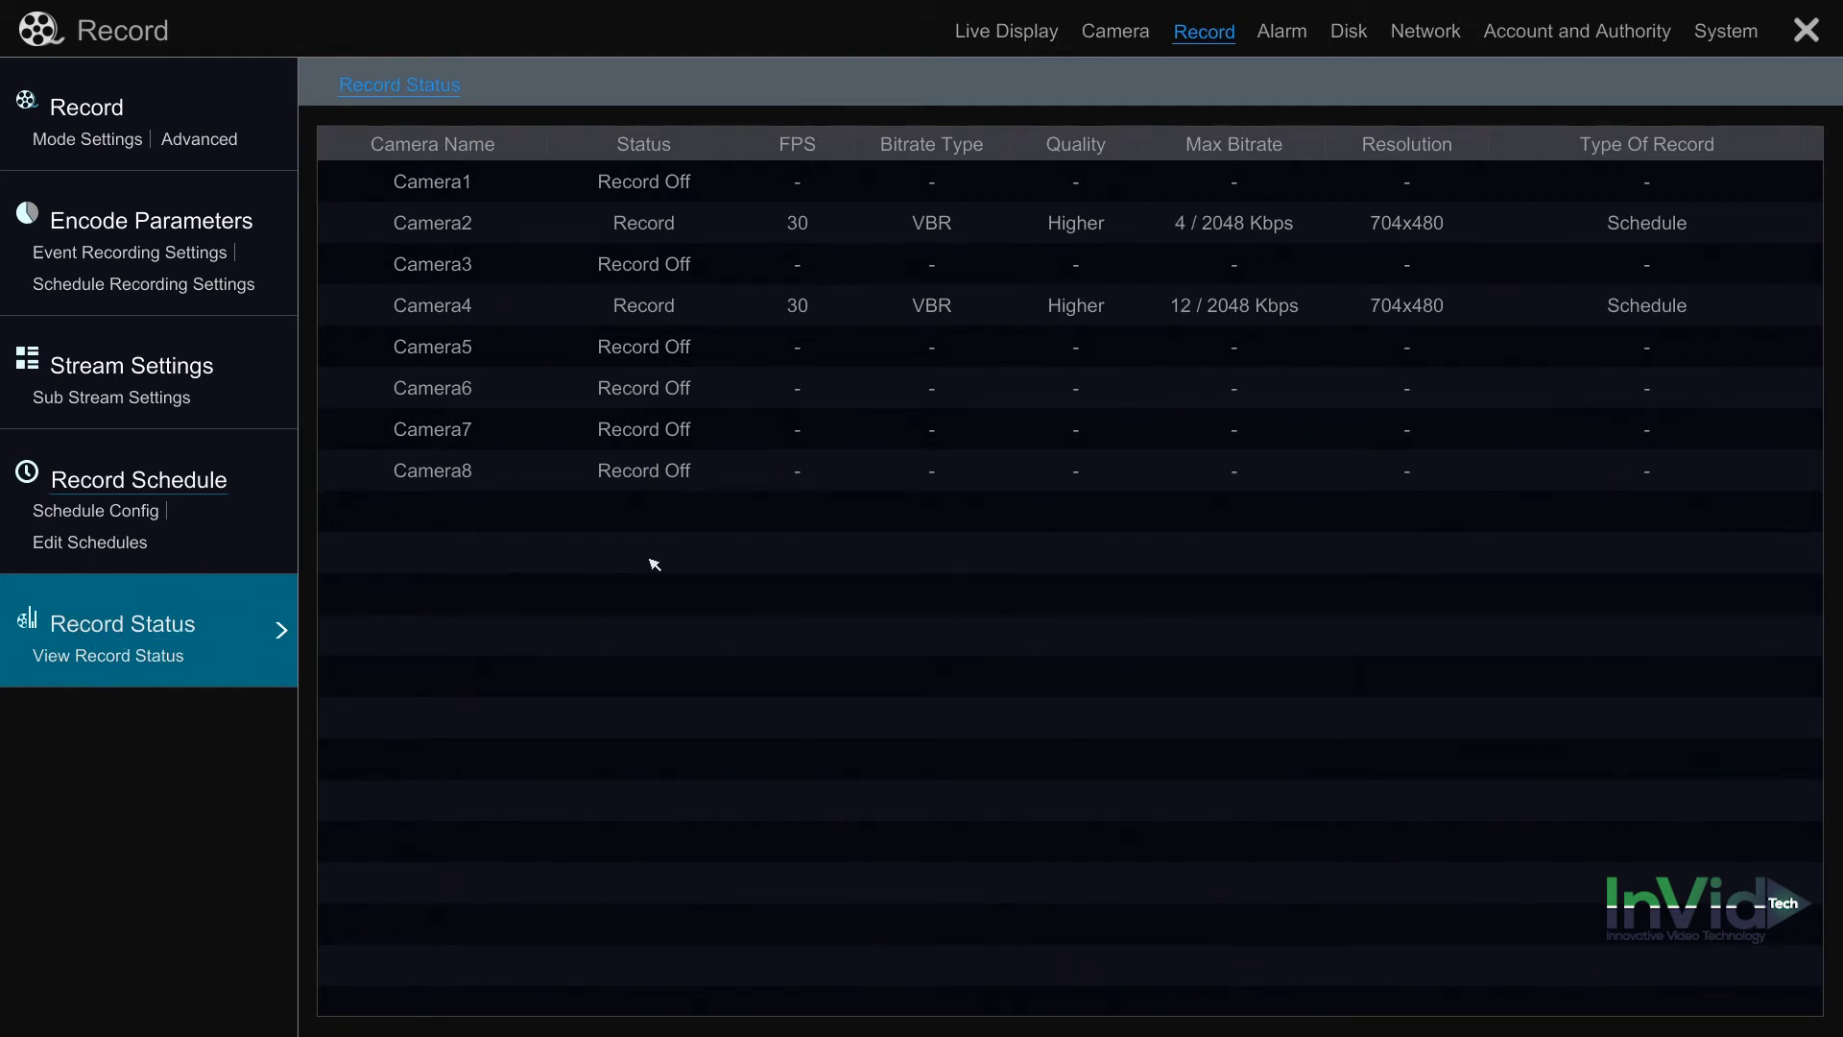
Return to live view, then reopen the Record settings from Start > Settings.
right_click(1148, 846)
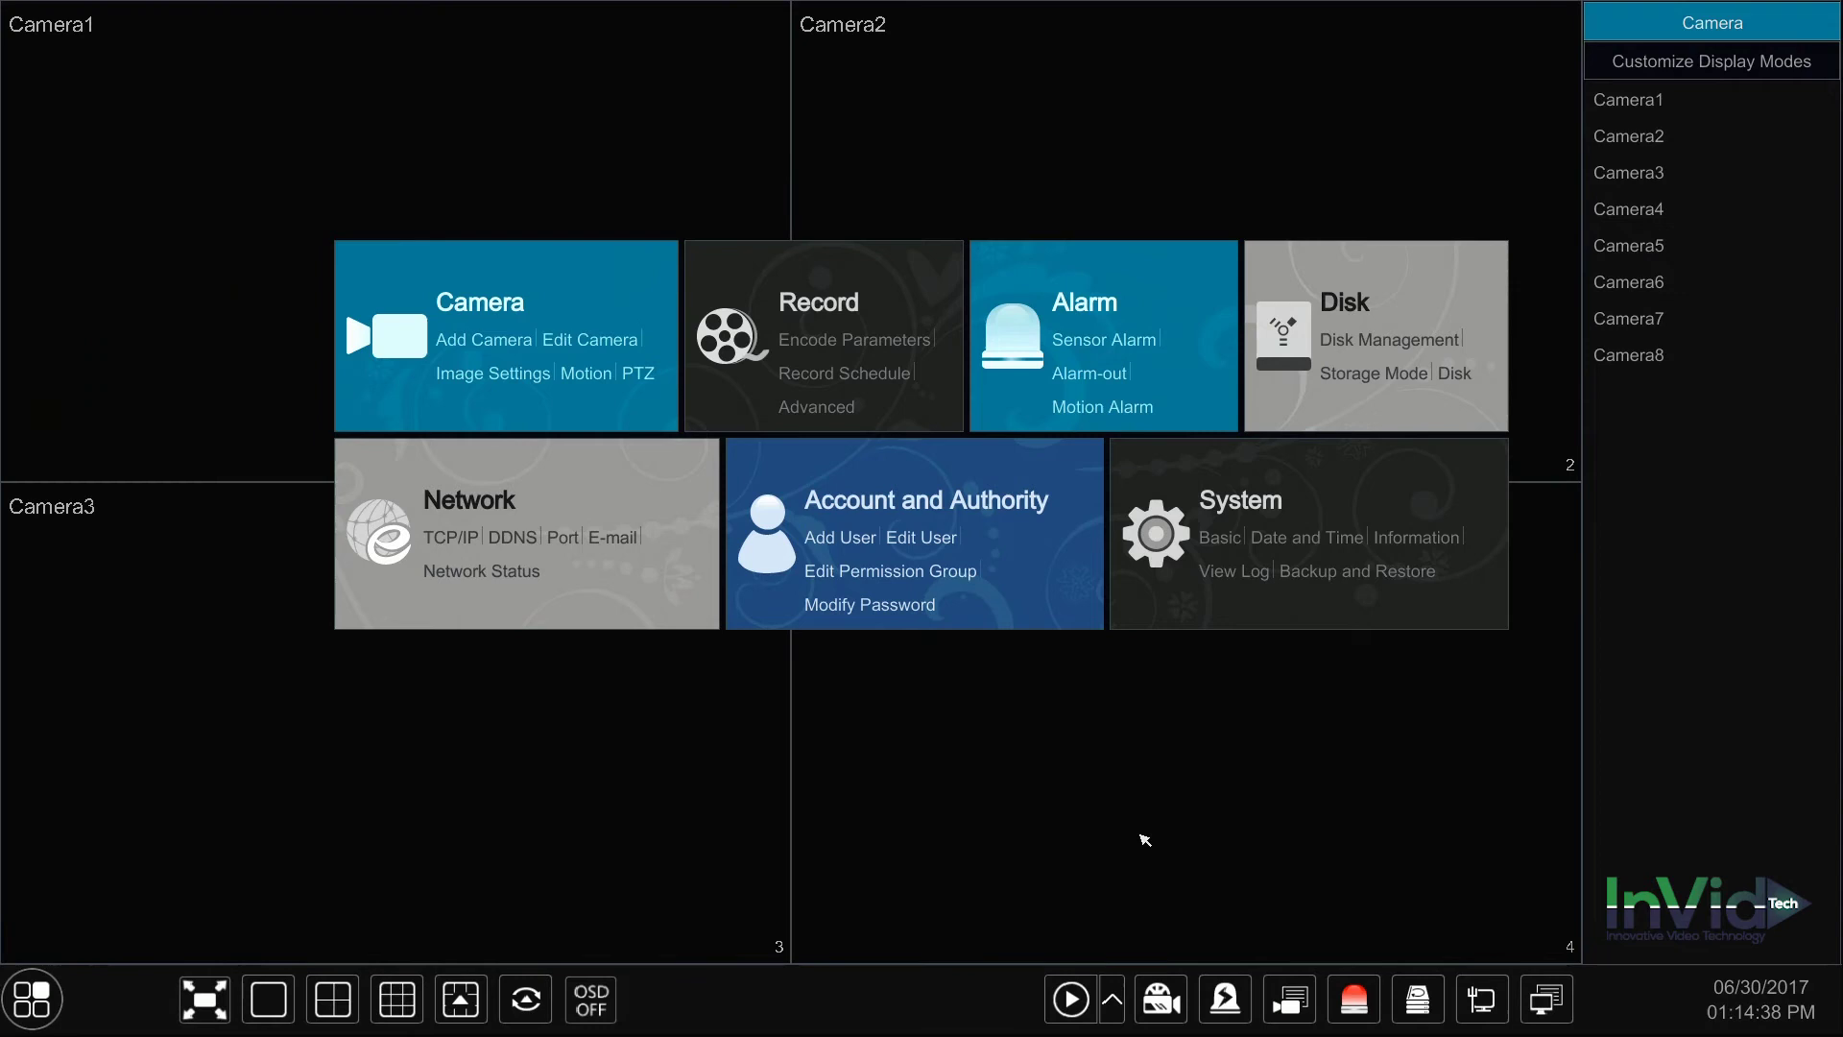
right_click(1147, 847)
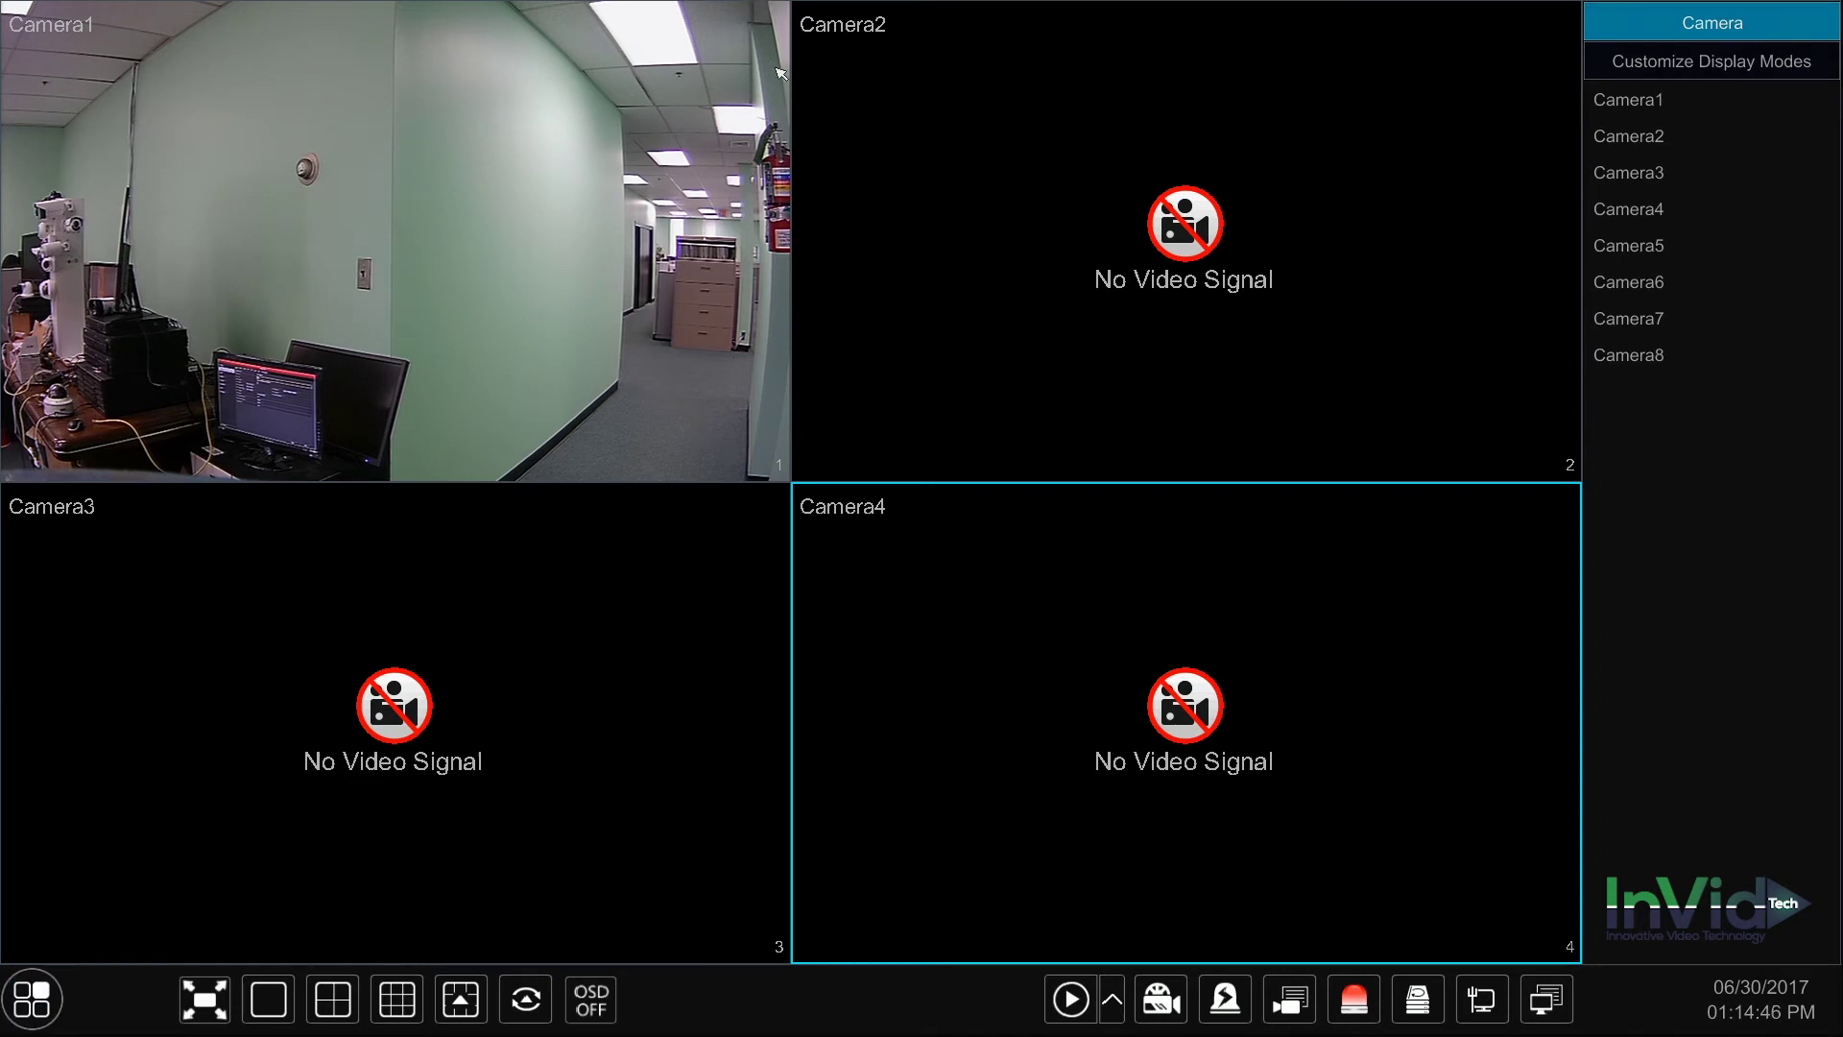
left_click(43, 1008)
left_click(86, 885)
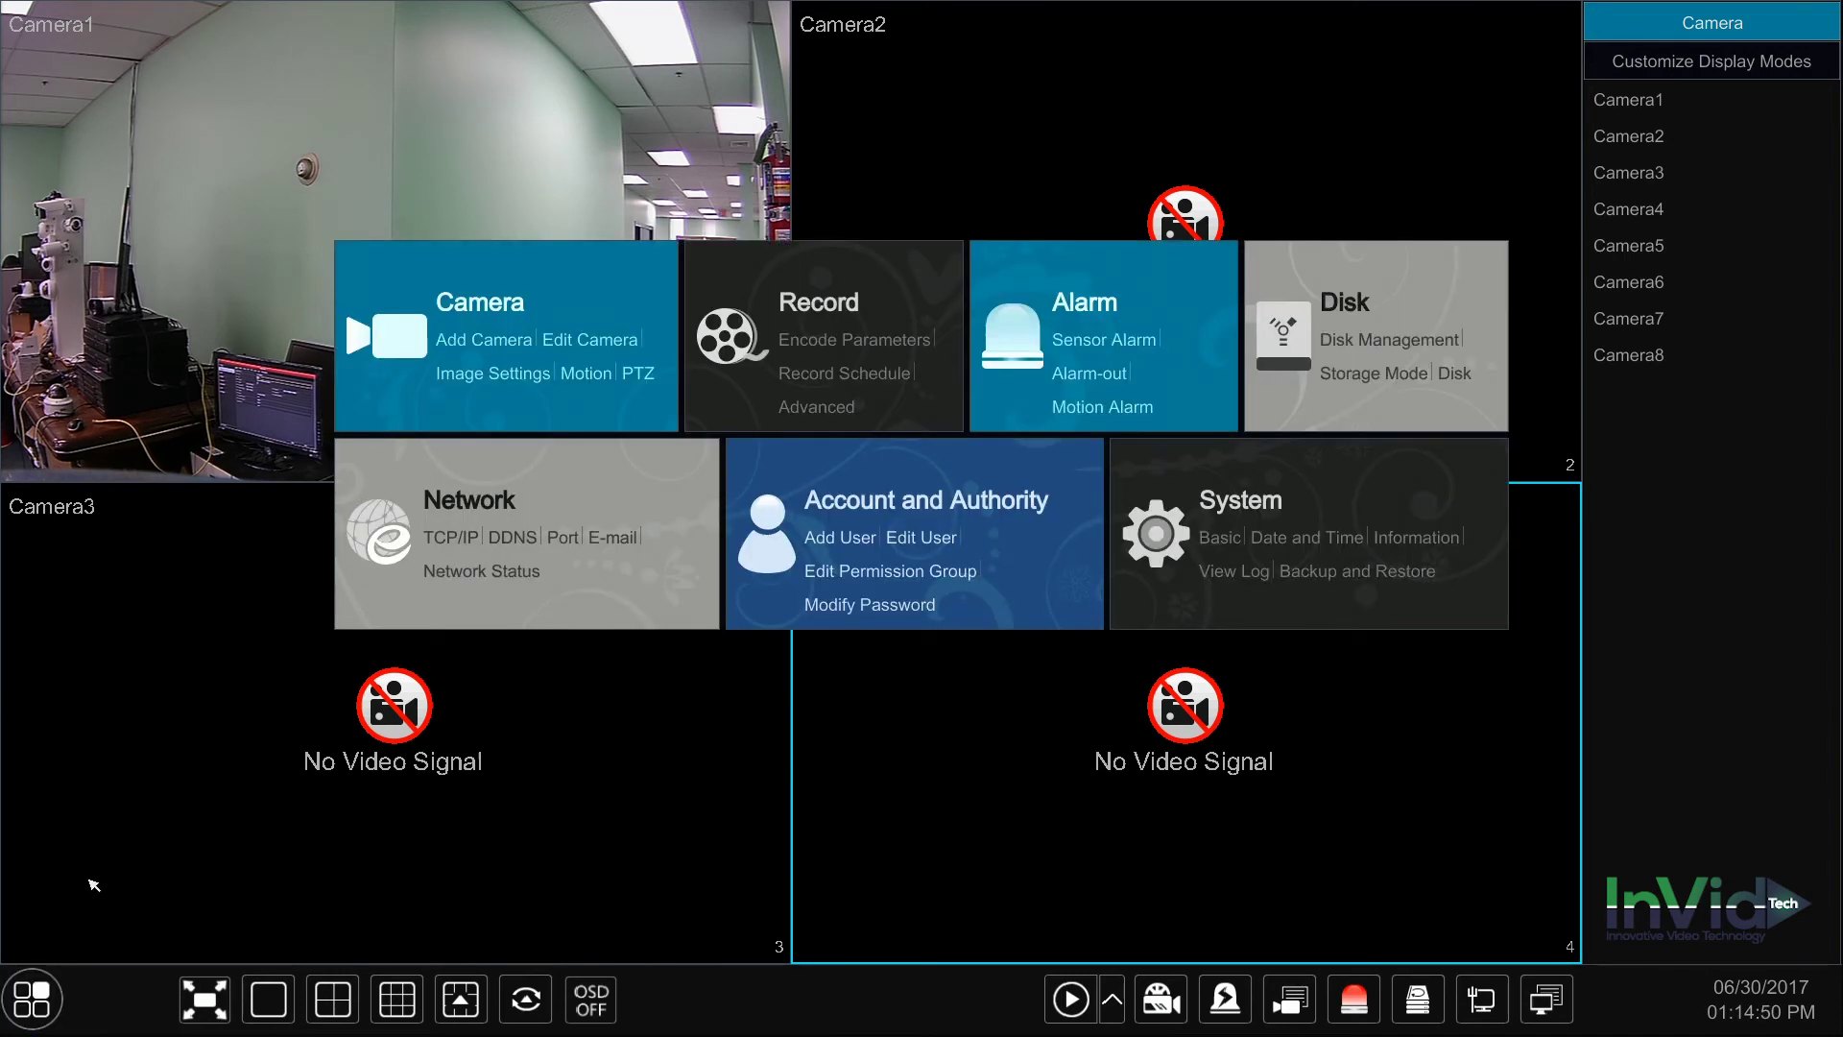
left_click(828, 309)
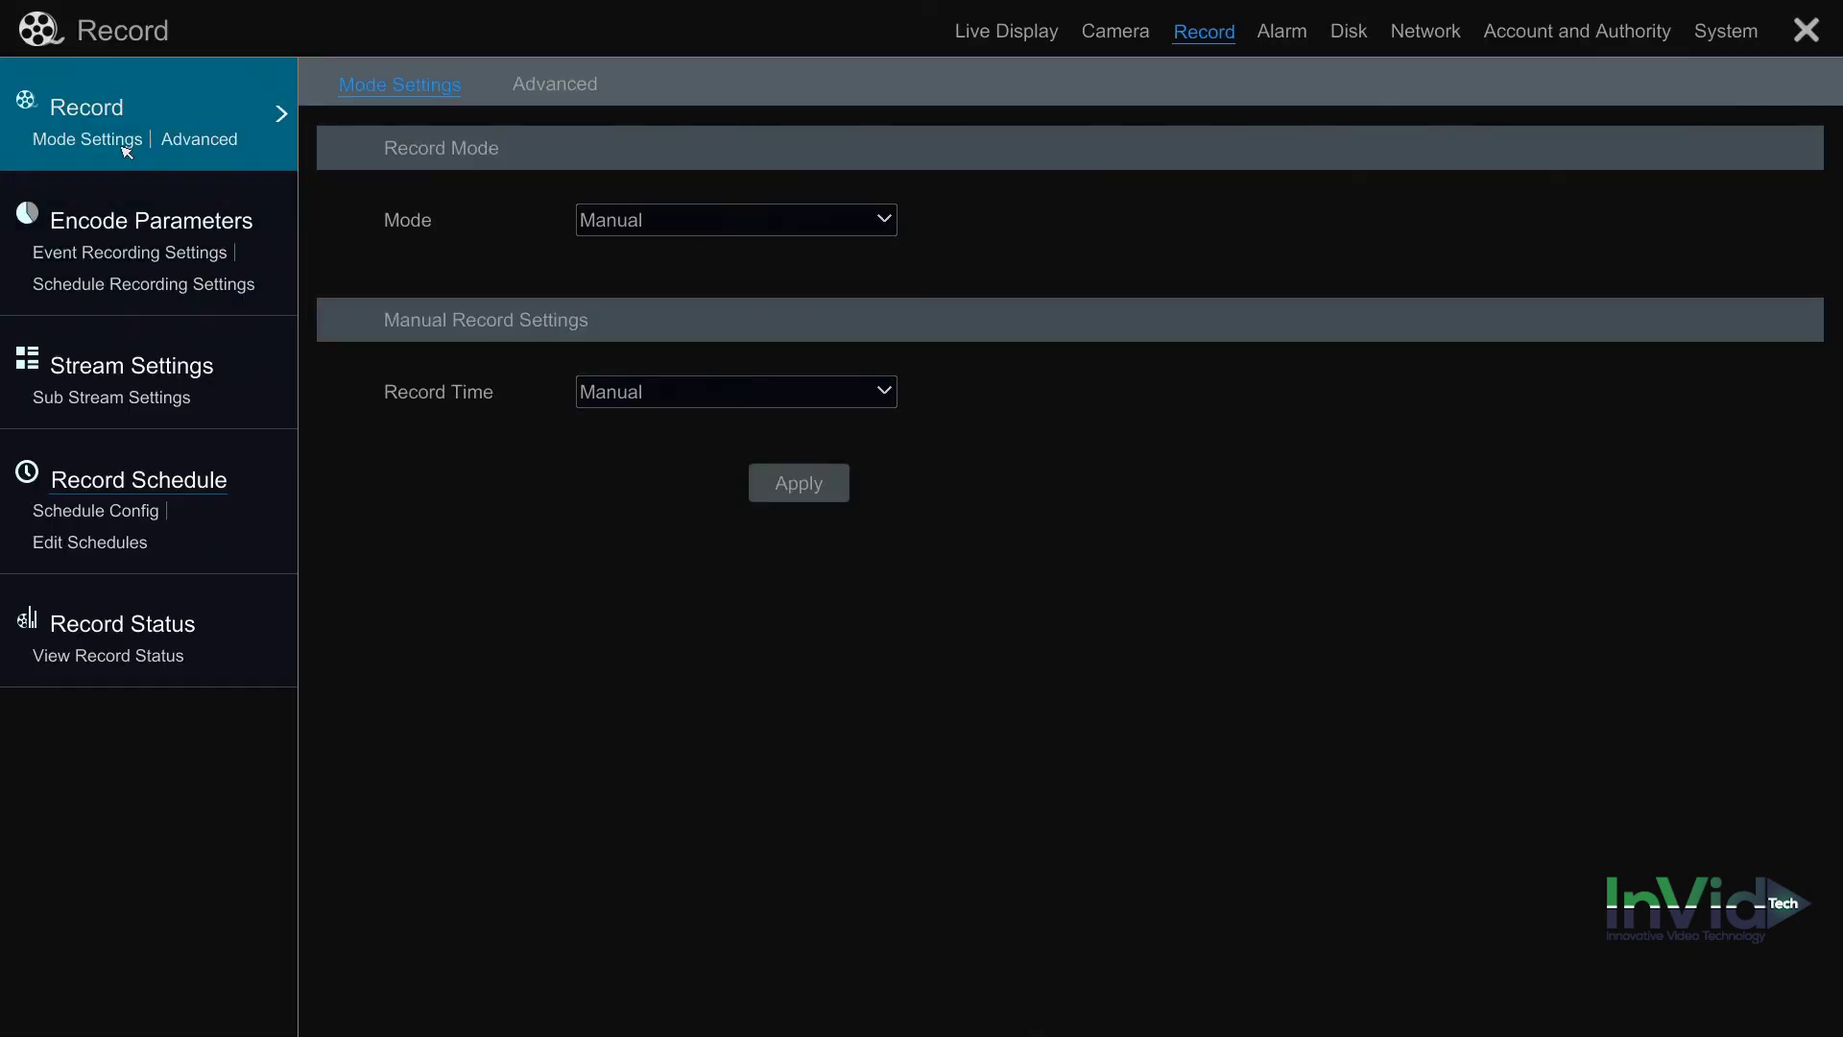
Set Mode to Auto with Always(24x7)+Motion+Sensor Record, confirm, and close to live view.
left_click(771, 228)
left_click(748, 269)
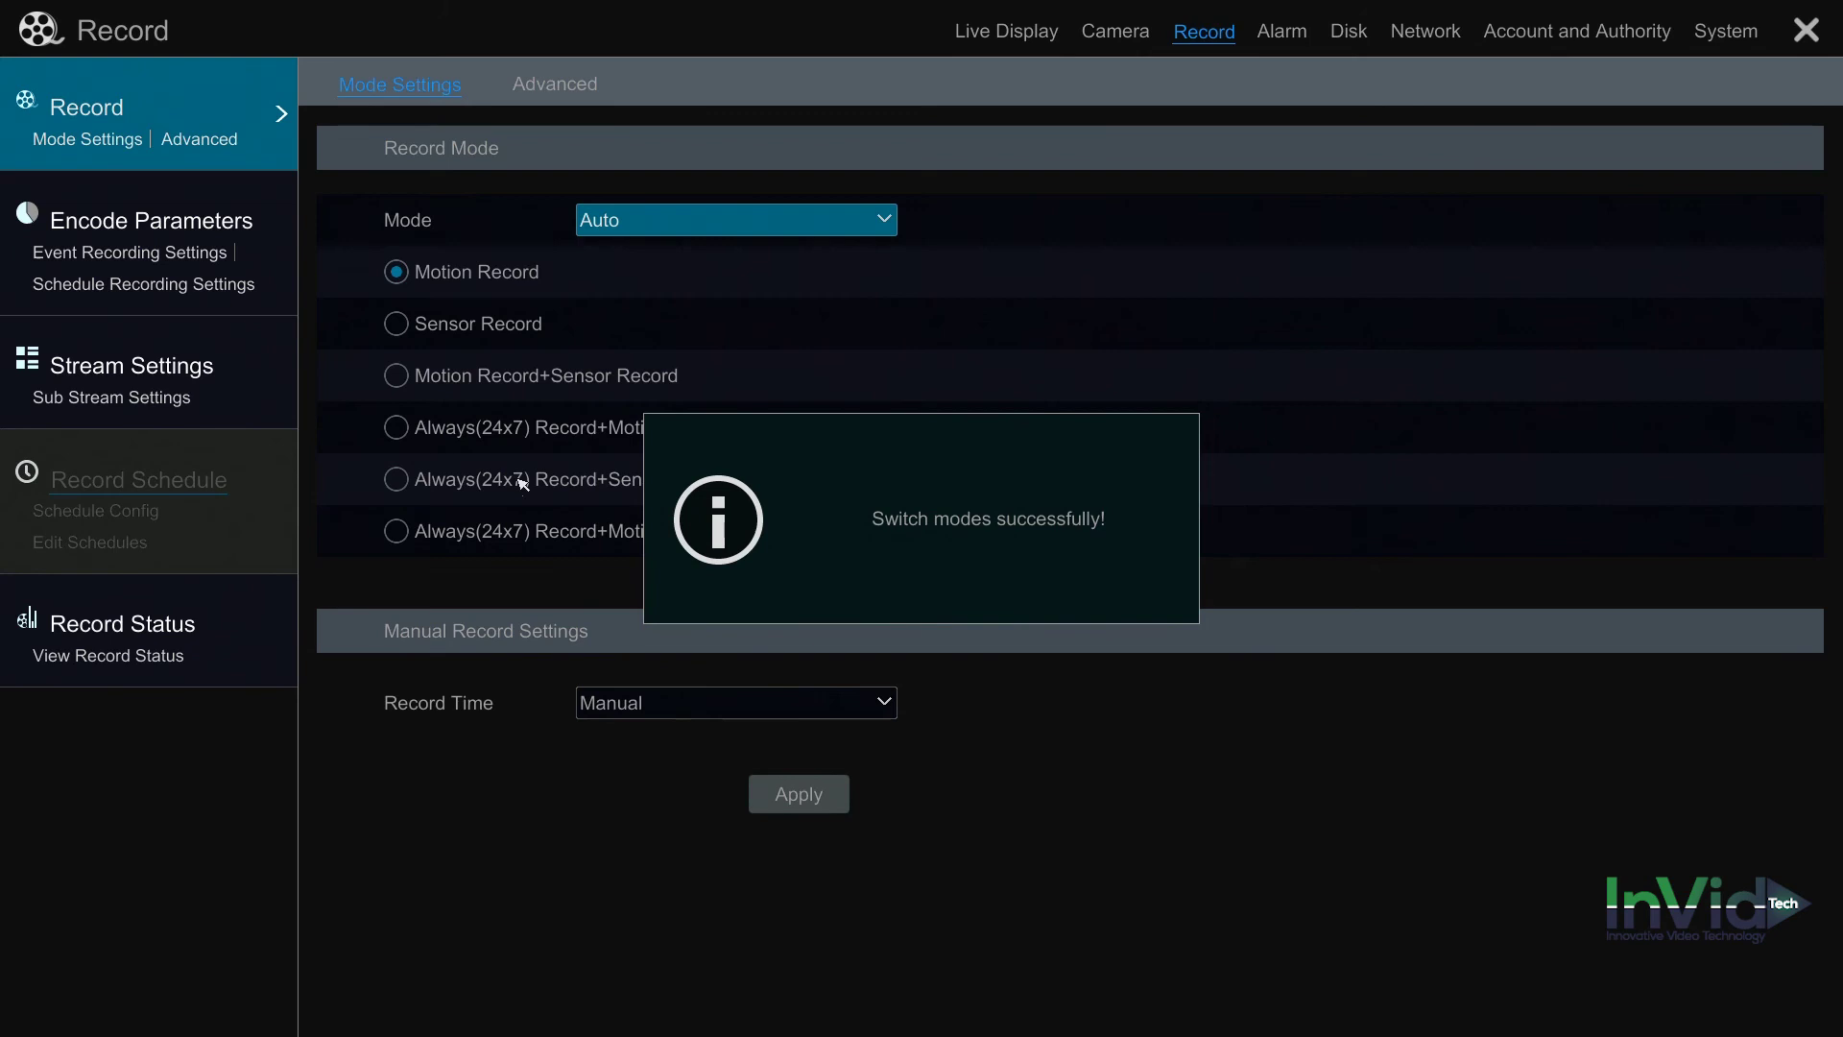
left_click(397, 533)
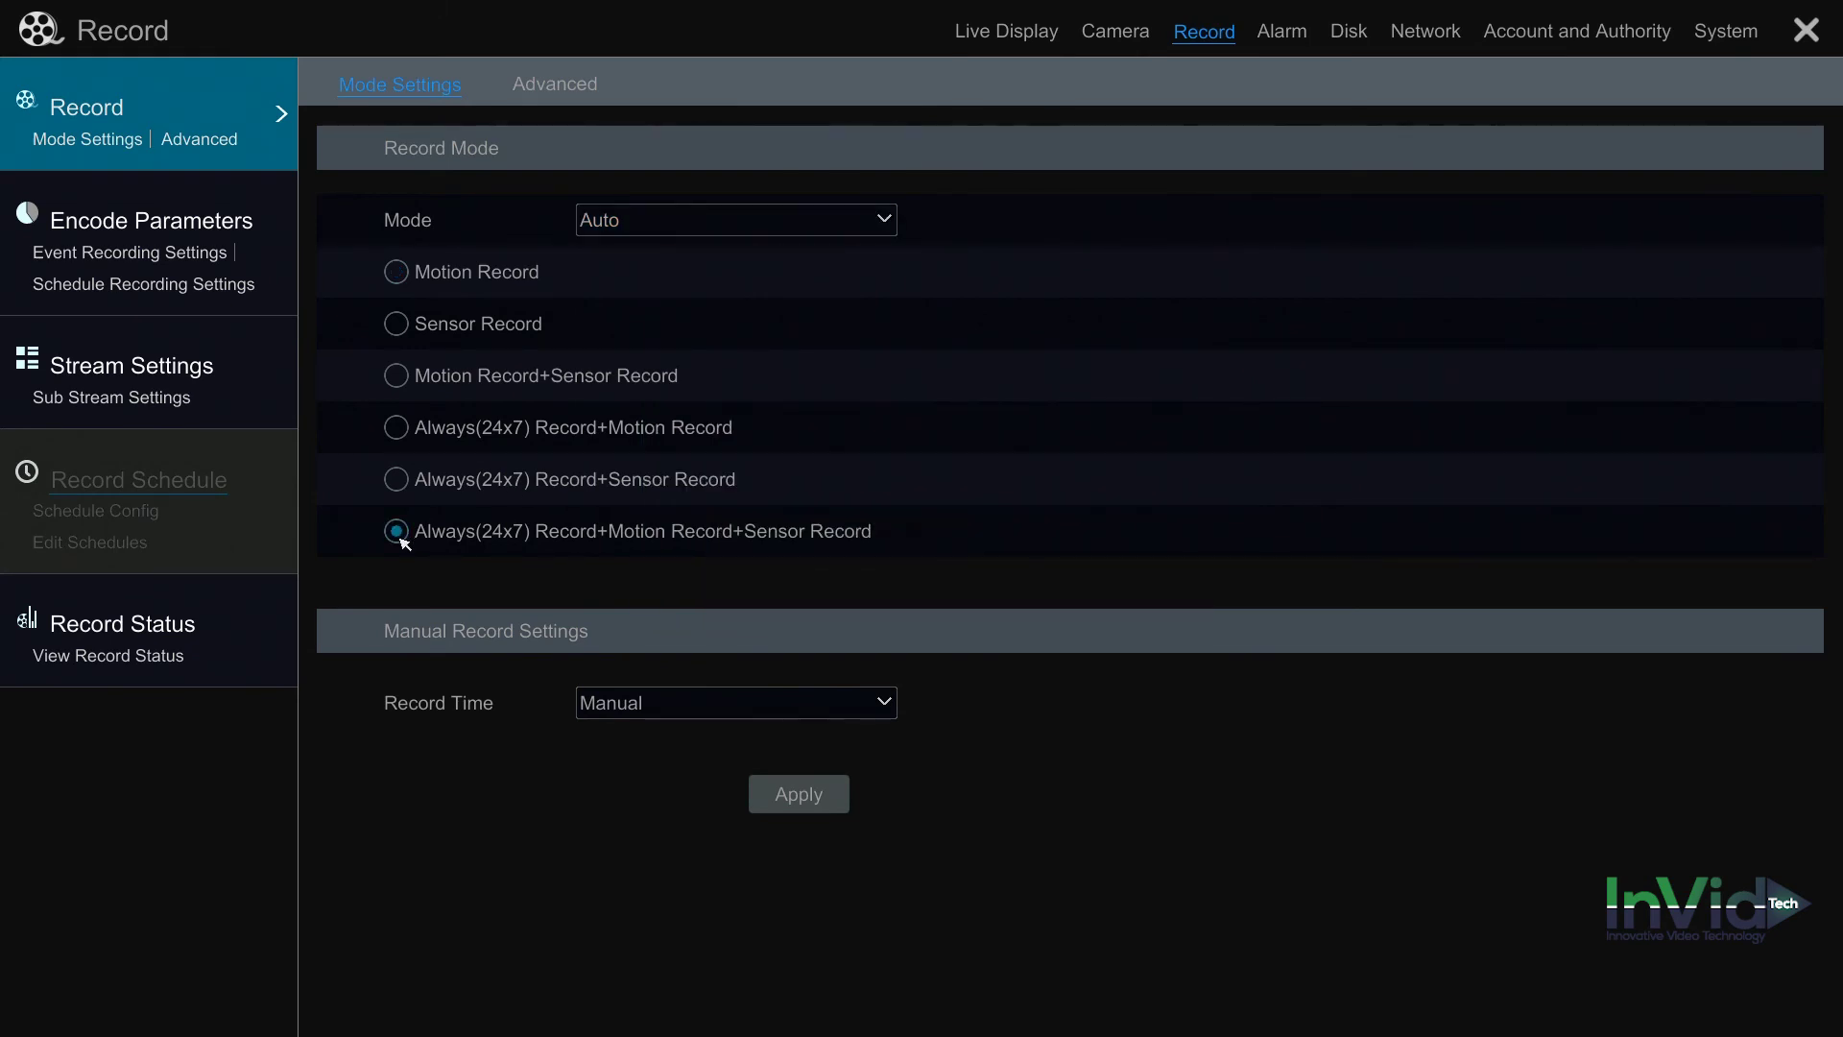
left_click(1631, 835)
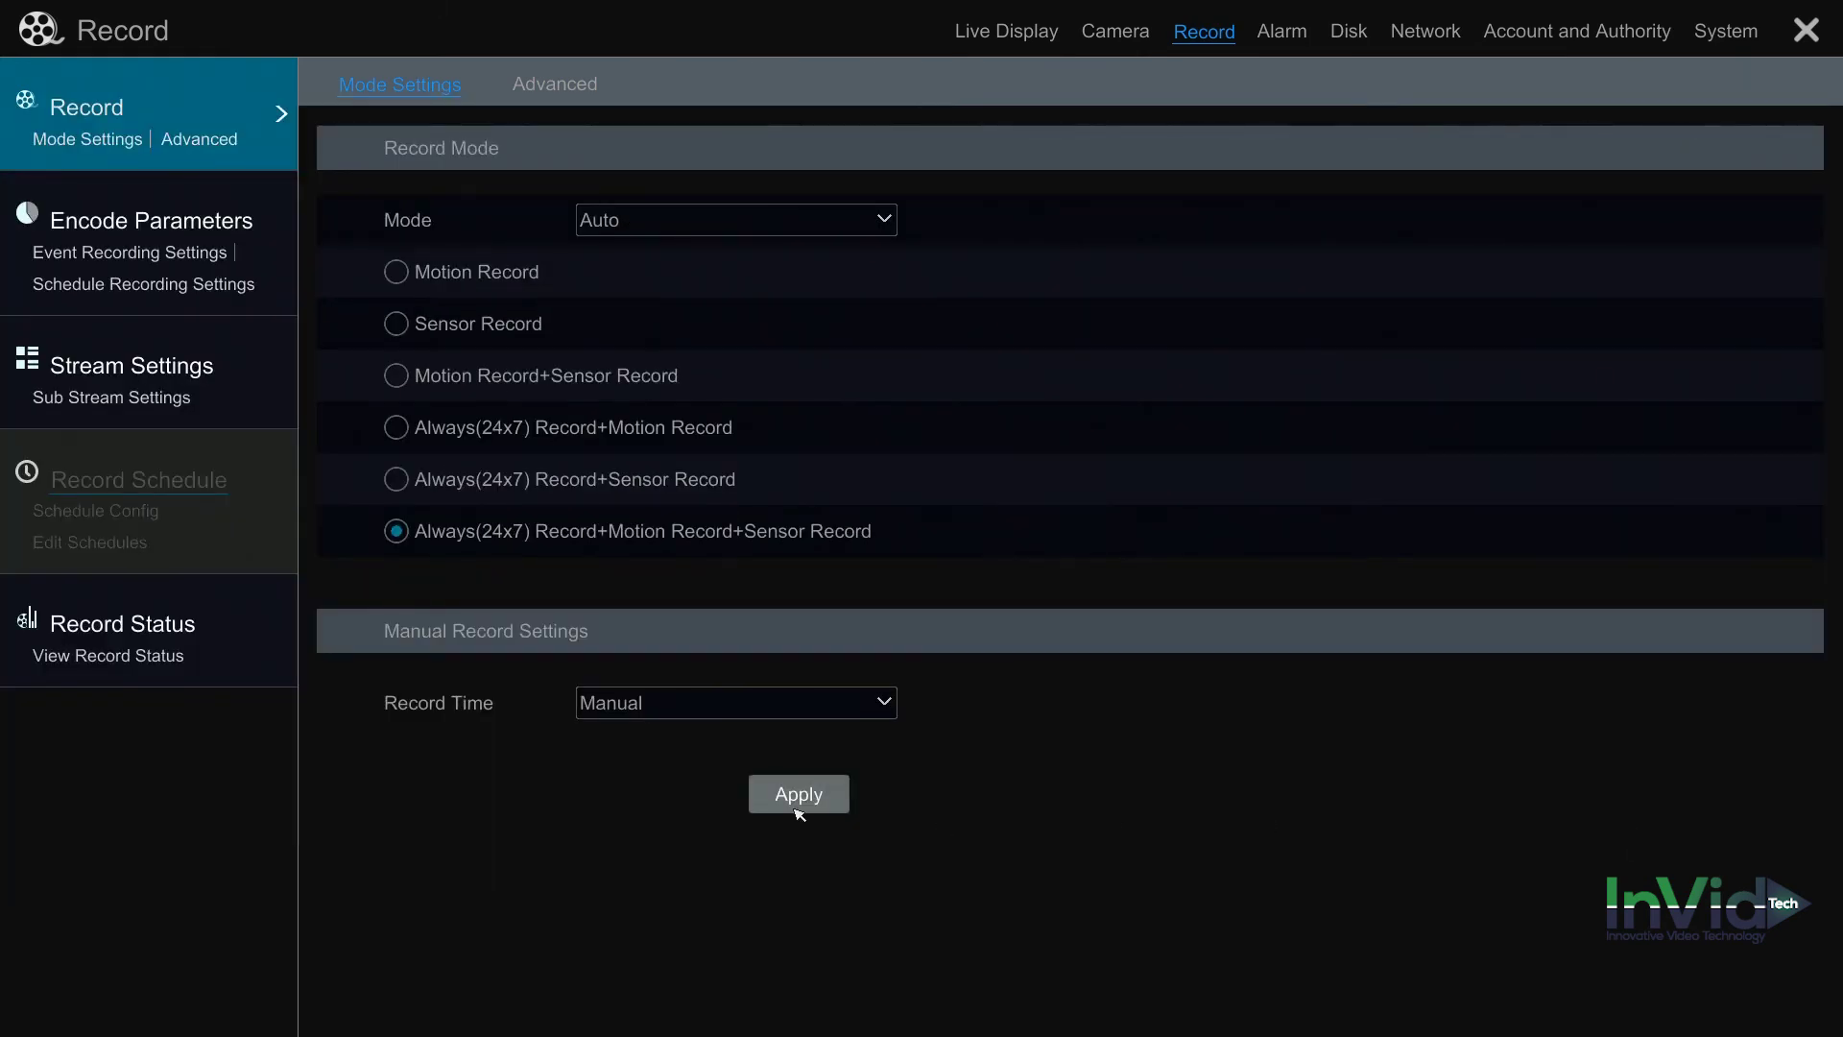
left_click(1806, 32)
left_click(1174, 141)
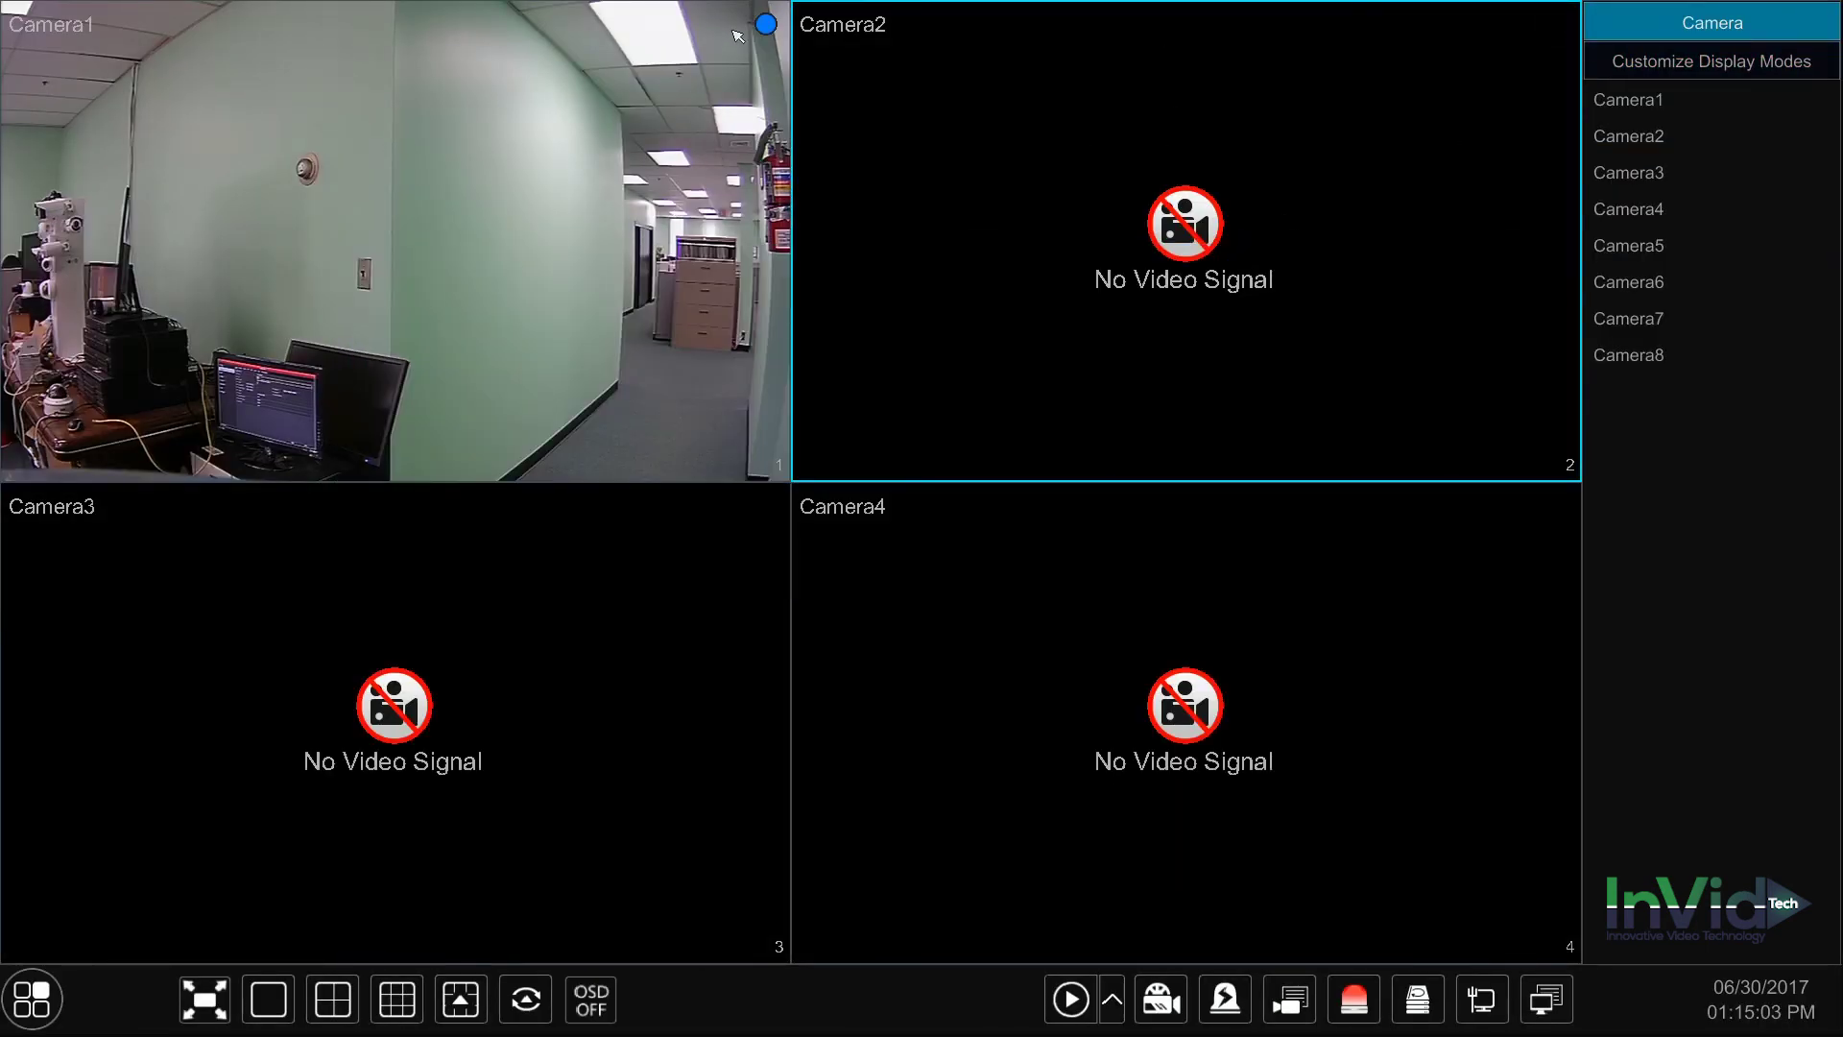